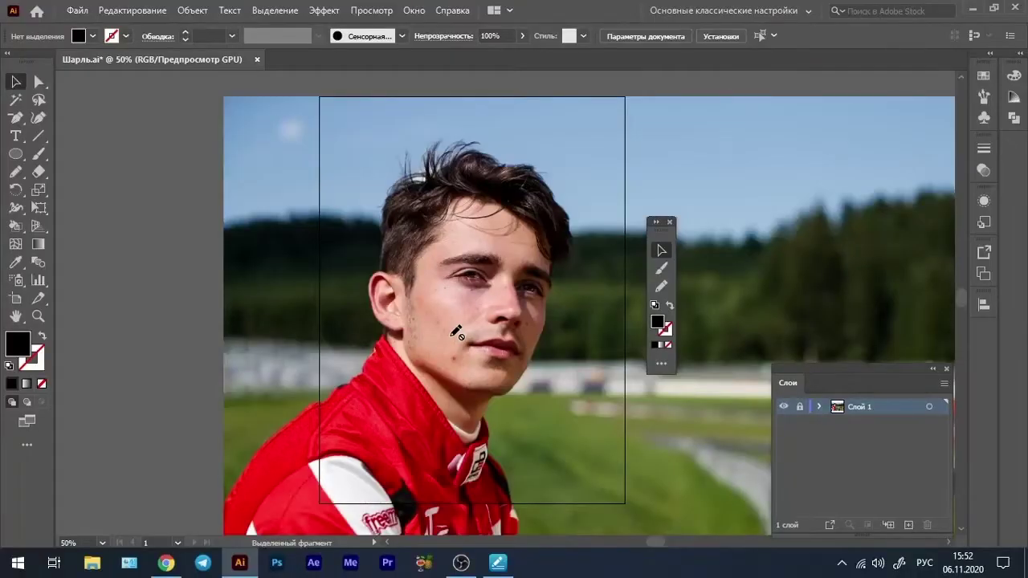
# Add a new layer (Слой 2) and fade the photo on Слой 1 to 39% opacity
pyautogui.scroll(1, 483, 299)
pyautogui.hotkey('ctrl', 'l')
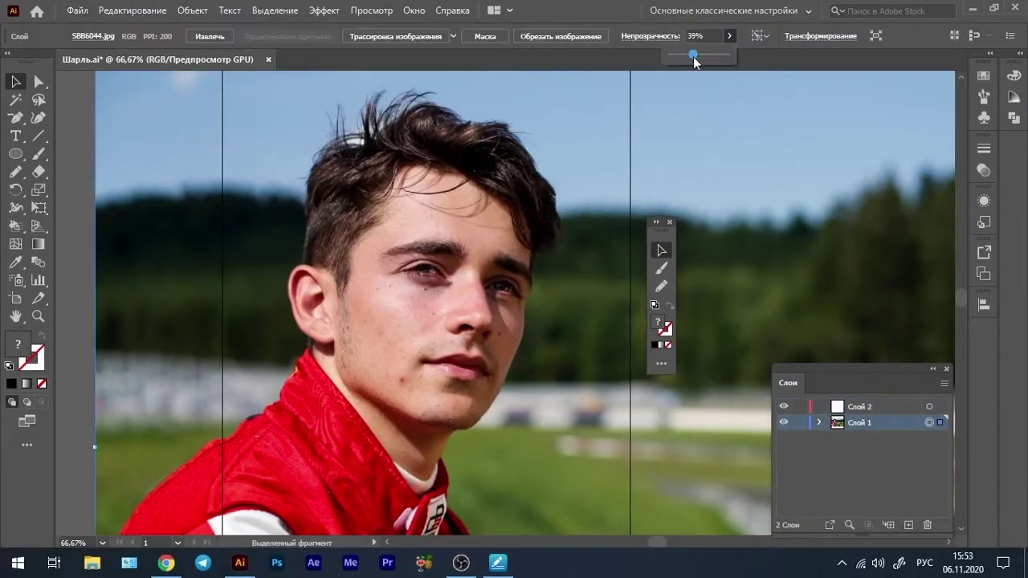
pyautogui.moveTo(706, 56); pyautogui.dragTo(693, 56)
pyautogui.scroll(6, 563, 281)
pyautogui.press('n')
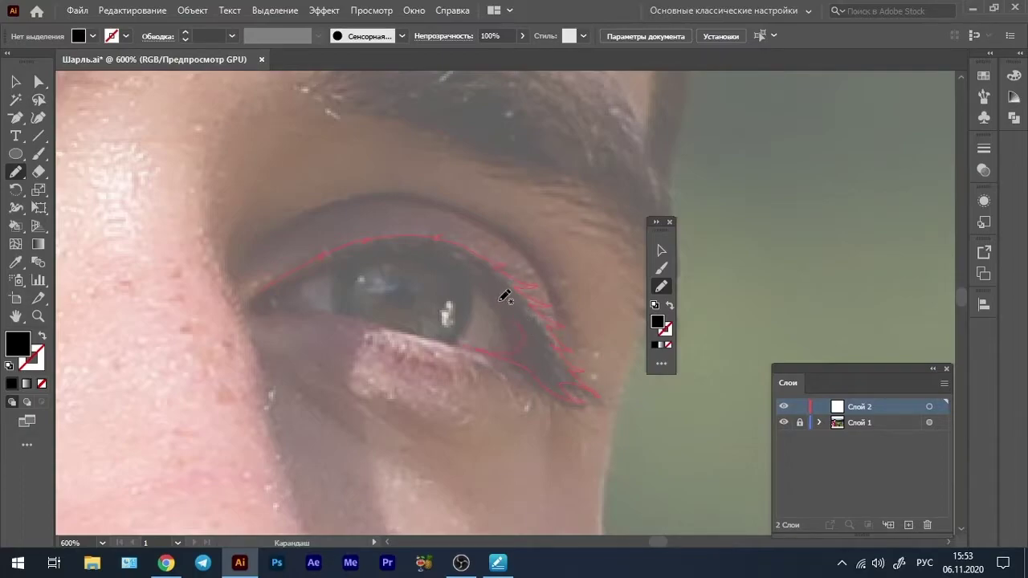
# Pencil the eye as a filled shape and arc the lid crease above it
pyautogui.moveTo(411, 333); pyautogui.dragTo(286, 315)
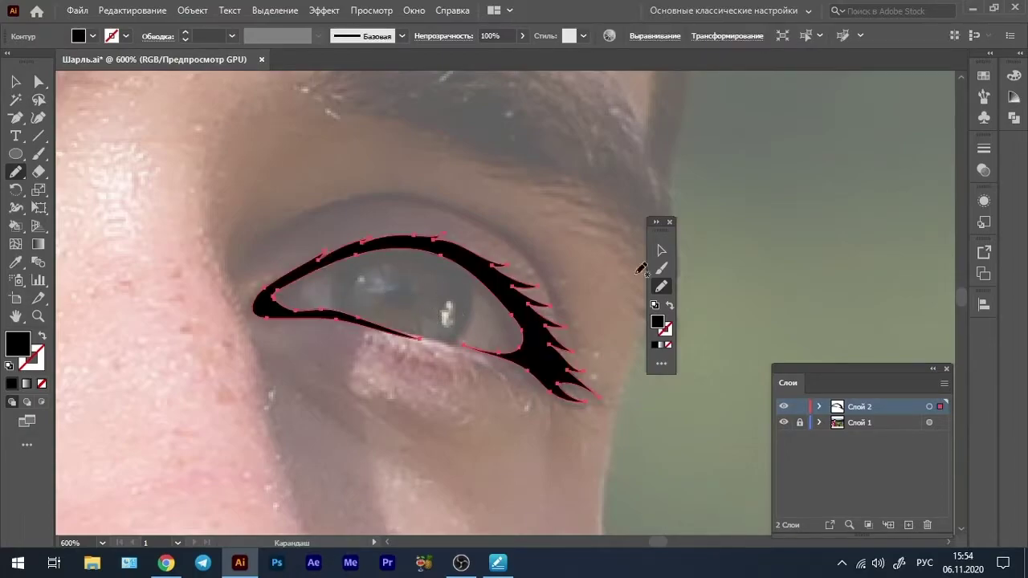
pyautogui.moveTo(256, 243); pyautogui.dragTo(567, 310)
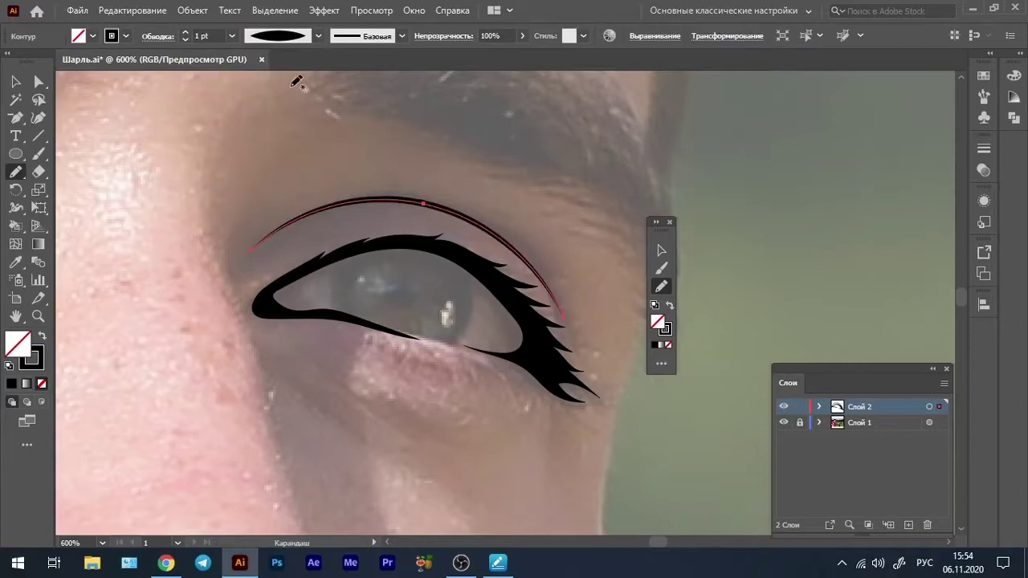
pyautogui.click(661, 250)
pyautogui.moveTo(438, 357); pyautogui.dragTo(494, 332)
pyautogui.scroll(-2, 523, 286)
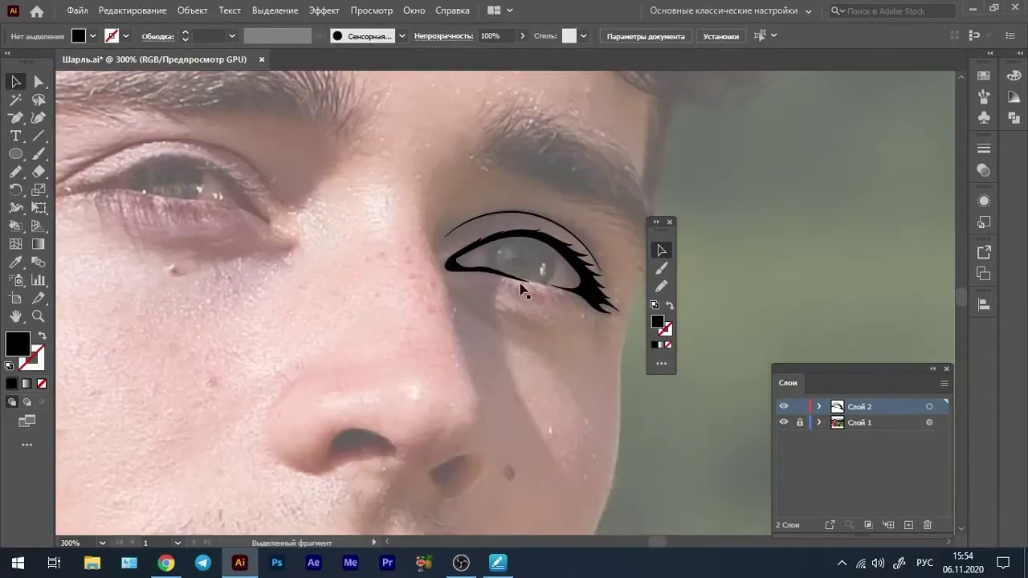
# Draw the long nose line and the nostril wing curve as black outlines with no fill
pyautogui.press('n')
pyautogui.hotkey('shift', 'x')
pyautogui.moveTo(441, 226)
pyautogui.mouseDown()
pyautogui.moveTo(481, 424)
pyautogui.moveTo(504, 344)
pyautogui.mouseUp()
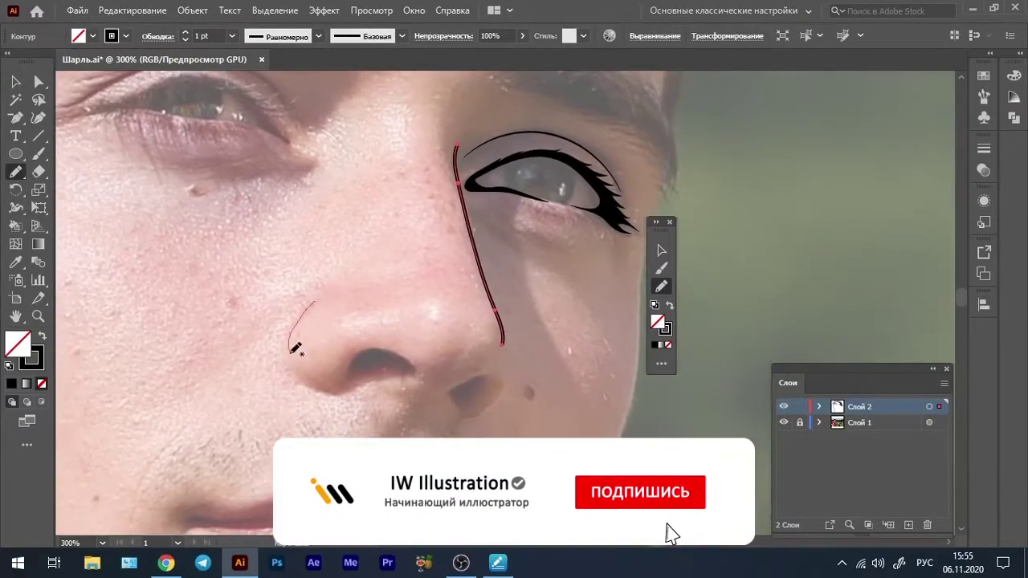
pyautogui.moveTo(315, 301)
pyautogui.mouseDown()
pyautogui.moveTo(334, 387)
pyautogui.moveTo(411, 381)
pyautogui.moveTo(412, 367)
pyautogui.mouseUp()
pyautogui.hotkey('shift', 'x')
pyautogui.hotkey('ctrl', 'z')
pyautogui.hotkey('shift', 'x')
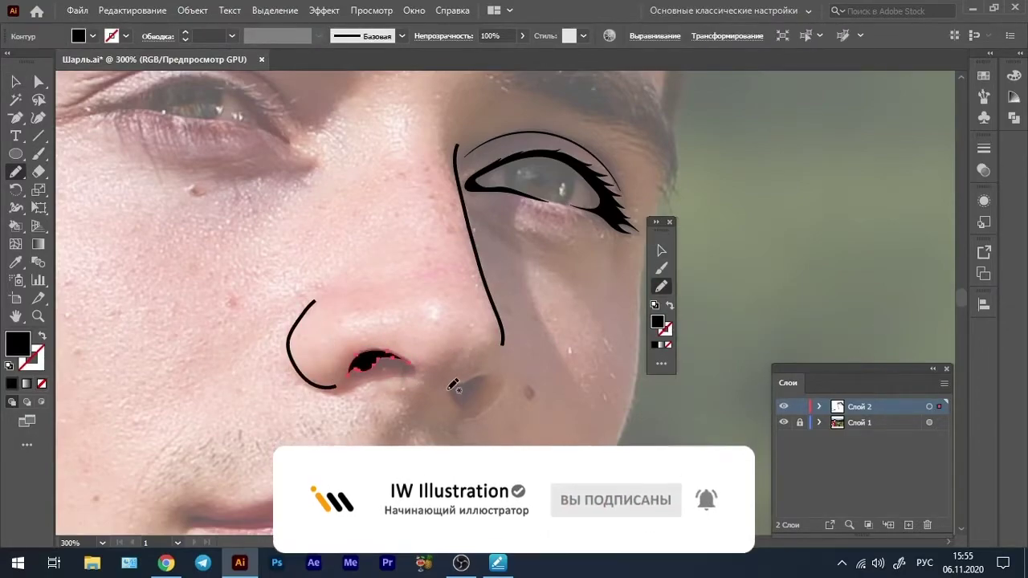
# Draw one nostril as a filled black shape and the other as a black outline
pyautogui.moveTo(487, 375); pyautogui.dragTo(468, 405)
pyautogui.press('v')
pyautogui.click(598, 327)
pyautogui.hotkey('shift', 'x')
pyautogui.press('n')
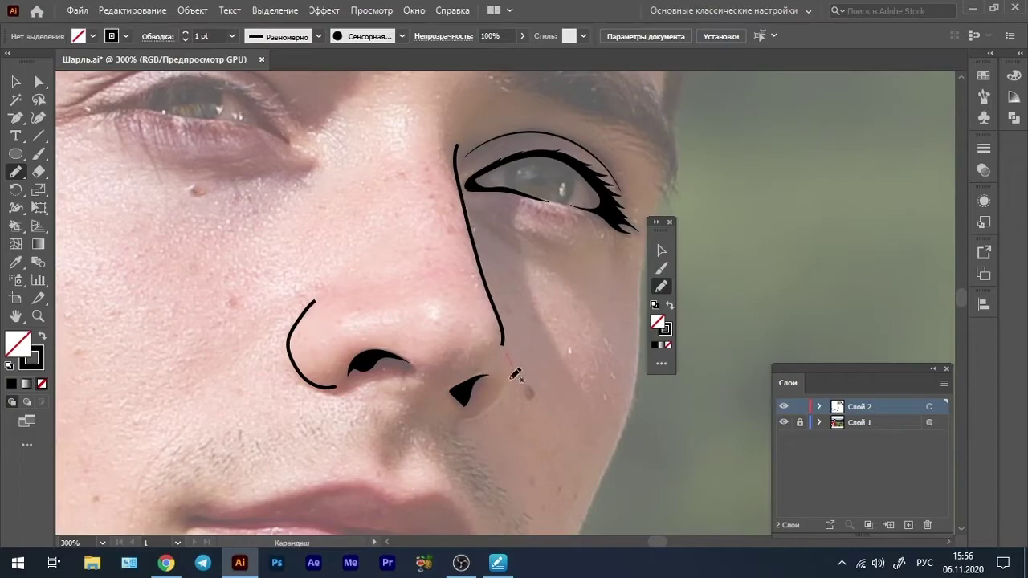
pyautogui.moveTo(512, 371)
pyautogui.mouseDown()
pyautogui.moveTo(456, 414)
pyautogui.moveTo(286, 115)
pyautogui.mouseUp()
# Draw two short black strokes under the nose
pyautogui.press('v')
pyautogui.click(241, 272)
pyautogui.scroll(-2, 380, 364)
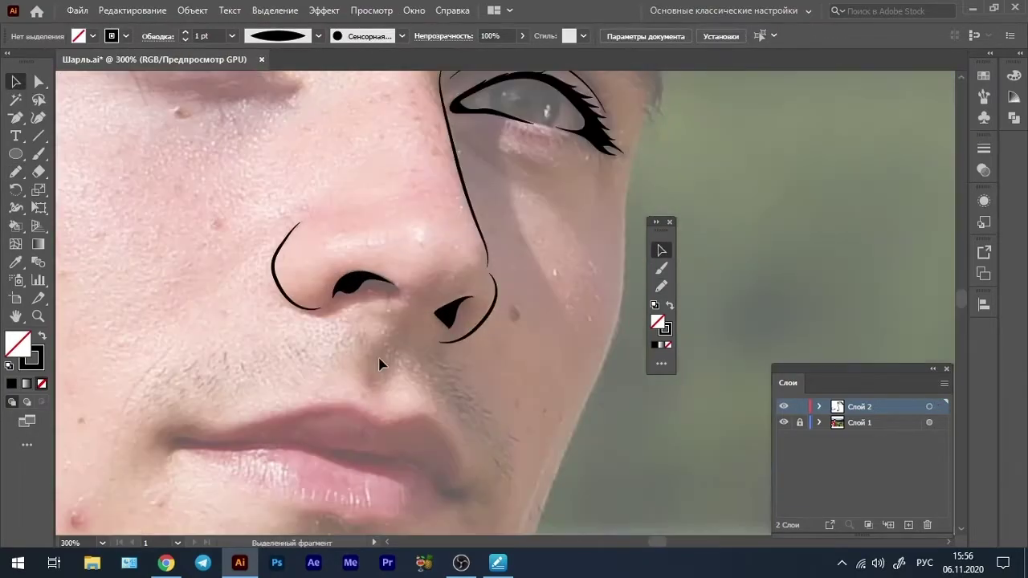
pyautogui.press('n')
pyautogui.moveTo(374, 342); pyautogui.dragTo(367, 397)
pyautogui.moveTo(416, 363); pyautogui.dragTo(423, 397)
pyautogui.press('v')
pyautogui.moveTo(353, 331); pyautogui.dragTo(437, 412)
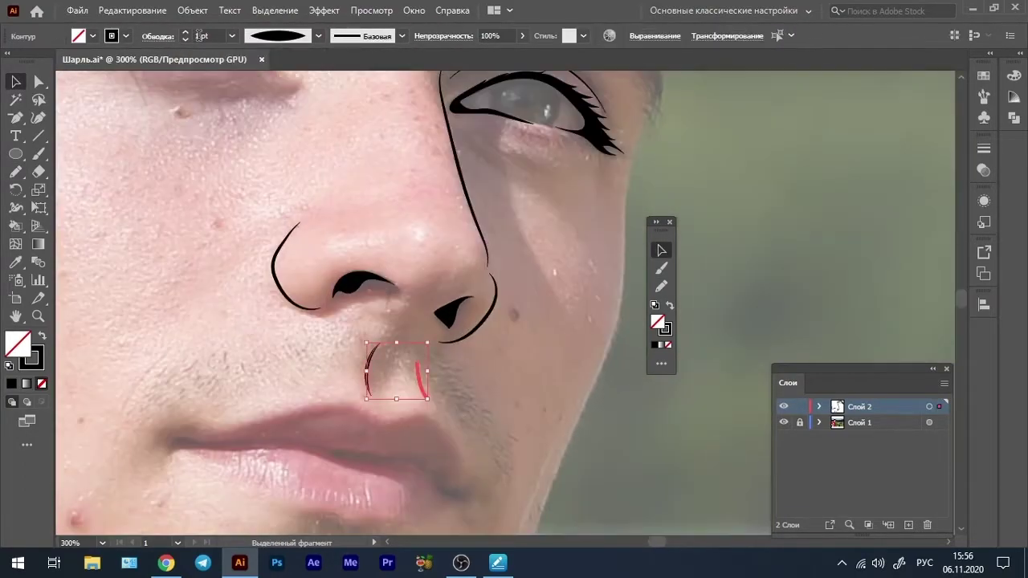
pyautogui.hotkey('ctrl', 'shift', 'a')
# Zoom in and set the Pencil to black fill with no outline
pyautogui.scroll(6, 461, 298)
pyautogui.hotkey('ctrl', '+')
pyautogui.press('n')
pyautogui.hotkey('shift', 'x')
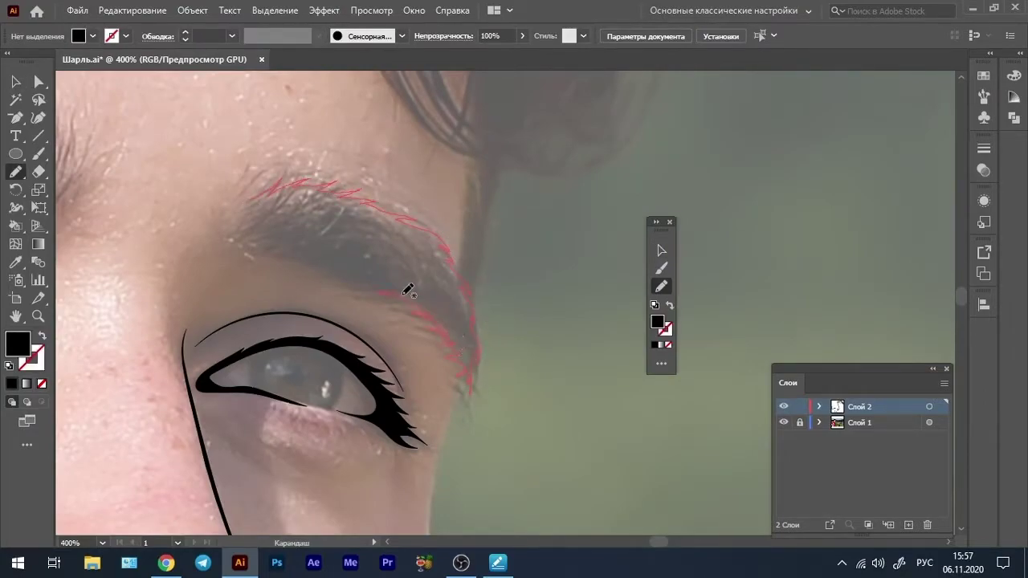
# Trace both eyebrows as filled black shapes
pyautogui.moveTo(259, 195); pyautogui.dragTo(259, 194)
pyautogui.scroll(3, 490, 302)
pyautogui.hscroll(-10, 489, 302)
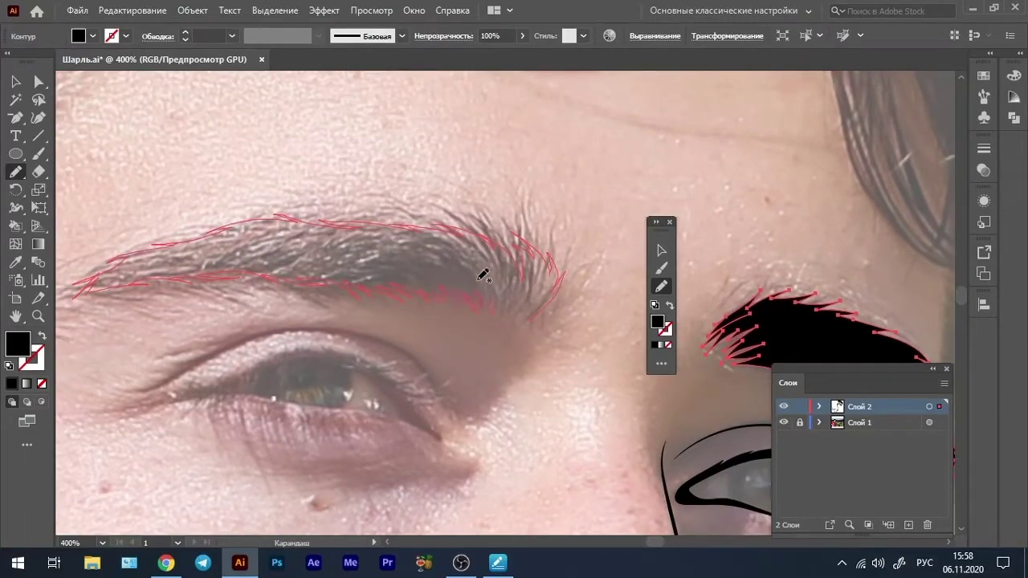
pyautogui.moveTo(533, 282); pyautogui.dragTo(538, 289)
pyautogui.scroll(-3, 514, 305)
pyautogui.scroll(5, 376, 286)
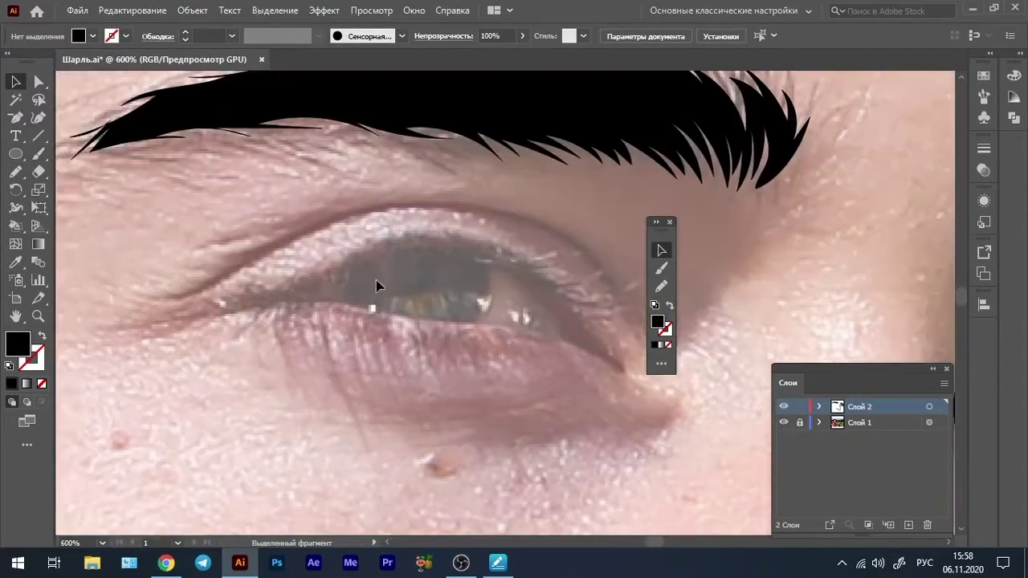
pyautogui.hscroll(2, 514, 305)
# Draw a thin black upper eyelid line, then trace the second eye as a filled shape
pyautogui.hotkey('shift', 'x')
pyautogui.moveTo(471, 217); pyautogui.dragTo(566, 312)
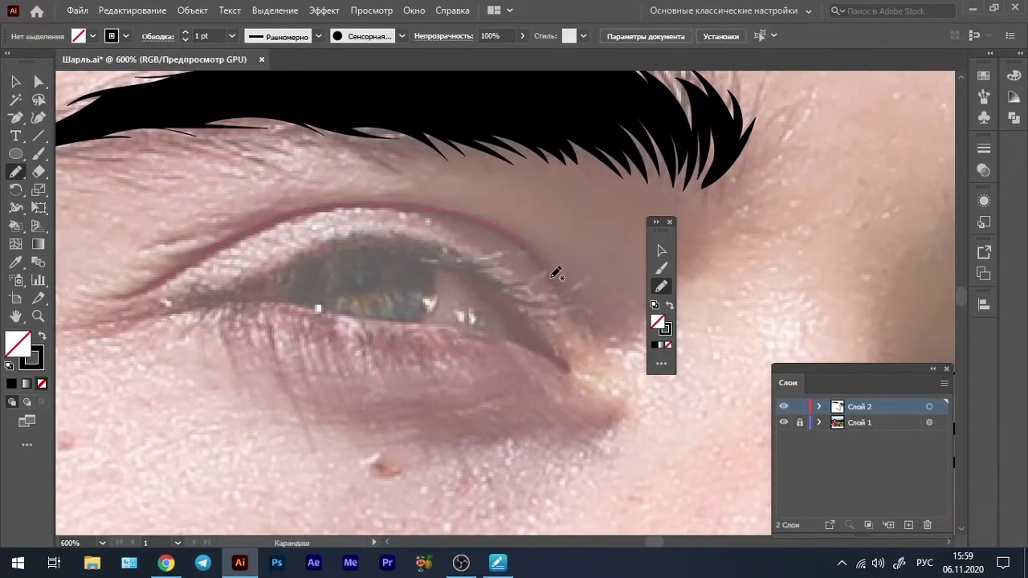
pyautogui.hotkey('ctrl', 'shift', 'a')
pyautogui.hotkey('shift', 'x')
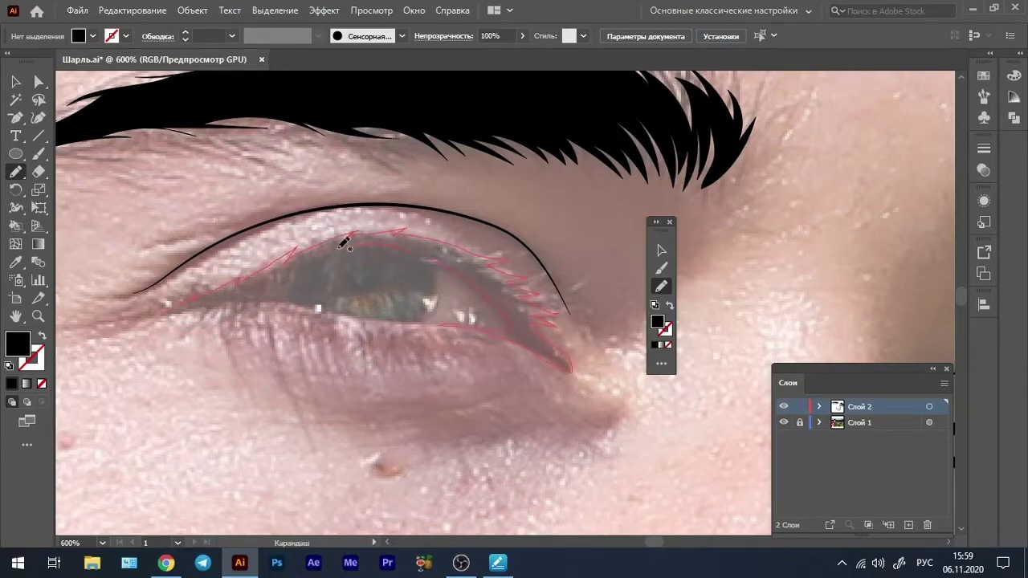
pyautogui.moveTo(206, 315); pyautogui.dragTo(201, 313)
pyautogui.scroll(-3, 361, 404)
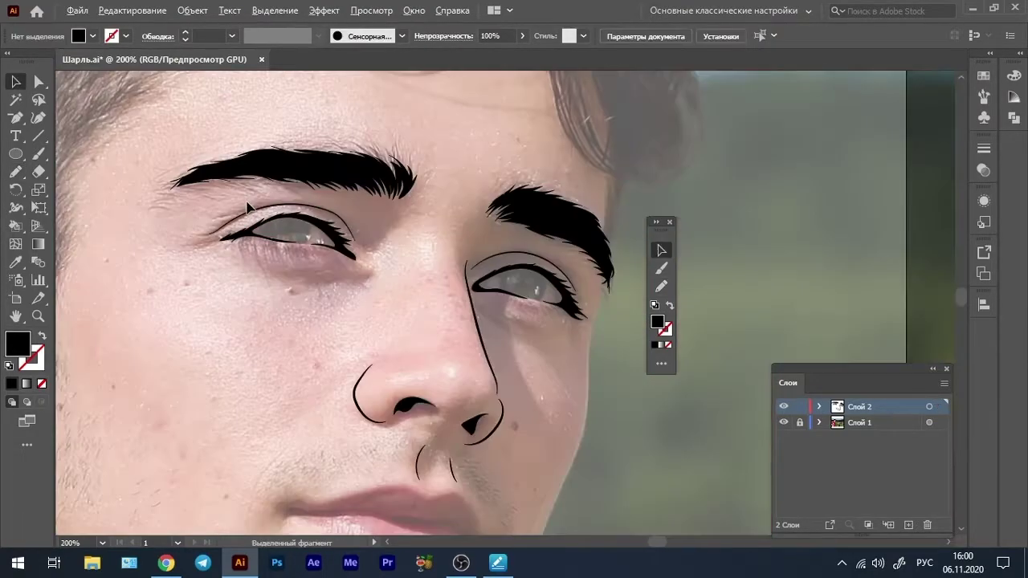
# Trace the line where the lips meet as a filled black shape
pyautogui.scroll(3, 285, 319)
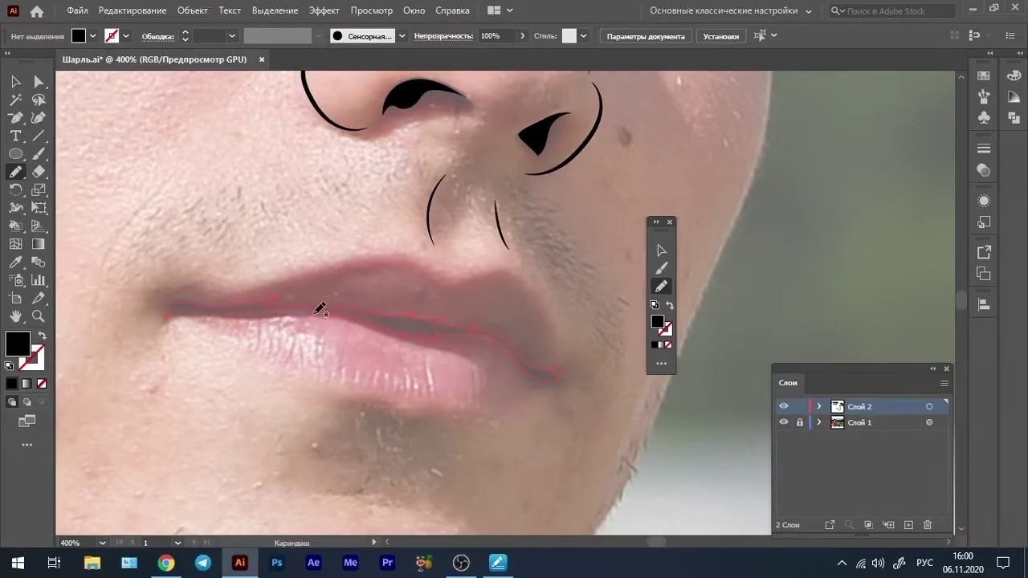
pyautogui.moveTo(319, 309); pyautogui.dragTo(193, 311)
pyautogui.press('v')
pyautogui.click(184, 336)
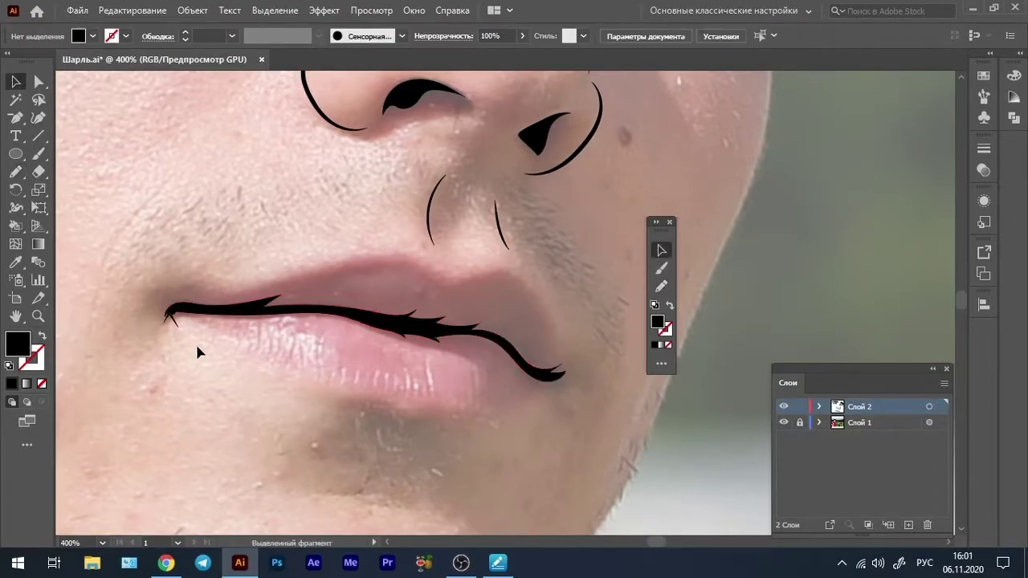
pyautogui.doubleClick(173, 310)
pyautogui.press('Escape')
pyautogui.scroll(-3, 533, 270)
pyautogui.scroll(3, 665, 301)
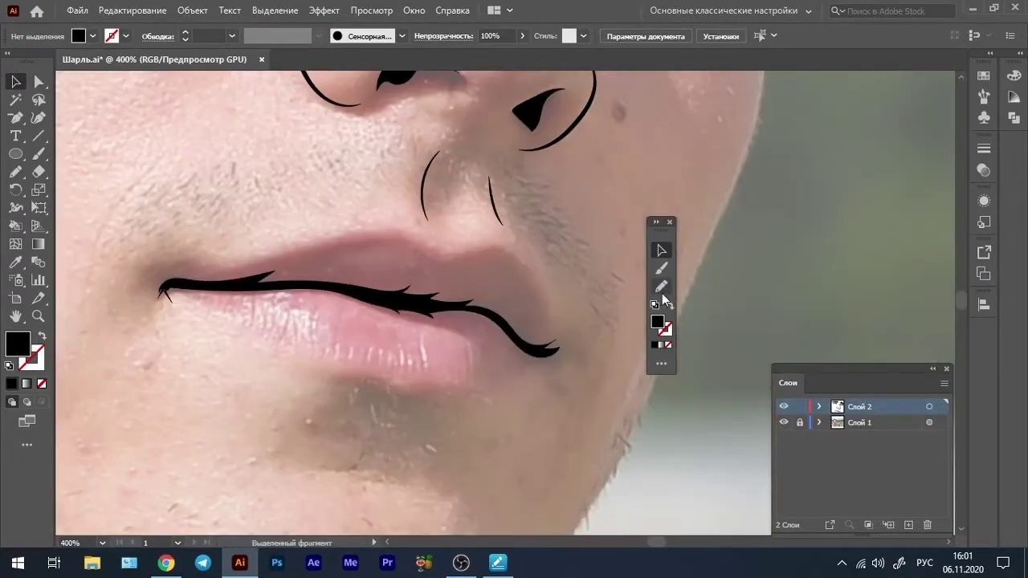
# Draw the upper and lower lip edges as black outlines with no fill
pyautogui.click(669, 305)
pyautogui.press('n')
pyautogui.moveTo(477, 250); pyautogui.dragTo(544, 336)
pyautogui.moveTo(222, 314); pyautogui.dragTo(479, 377)
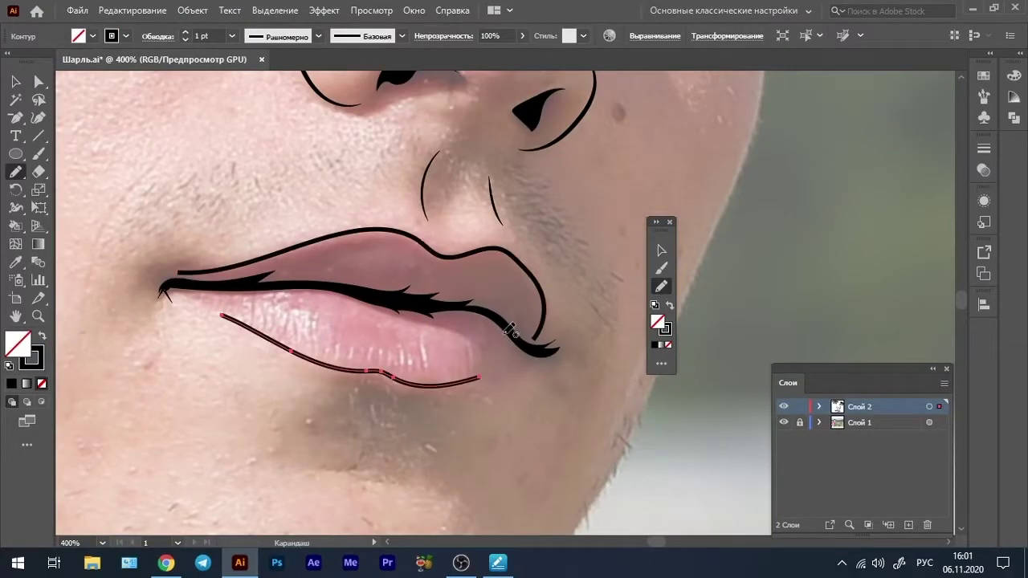
pyautogui.press('v')
pyautogui.click(388, 227)
# Hide the photo and fit the view to preview the line art
pyautogui.click(783, 423)
pyautogui.hotkey('ctrl', '0')
pyautogui.scroll(3, 390, 270)
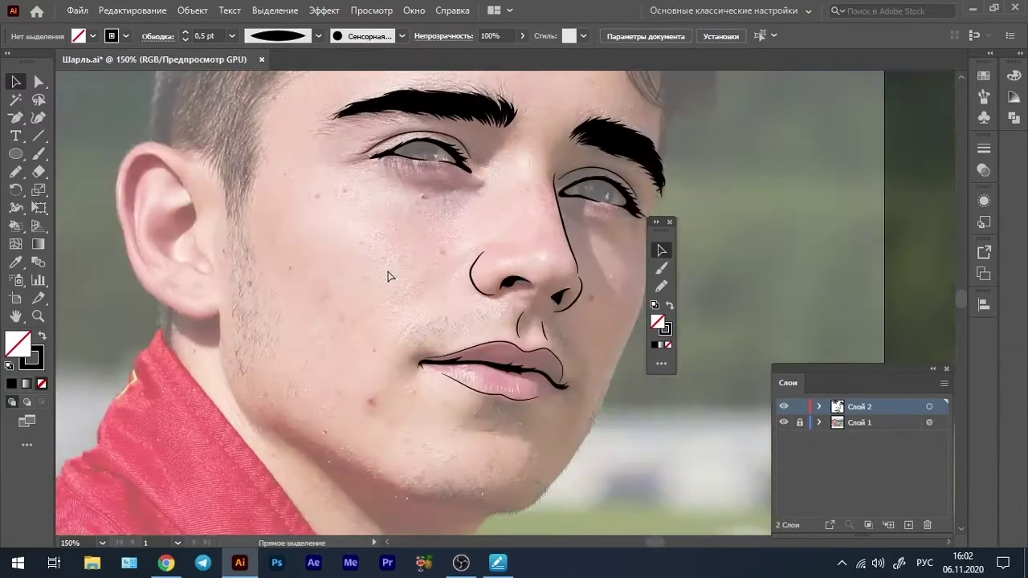
pyautogui.scroll(2, 402, 271)
# Trace the ear's rims, inner folds and lower curve, then give them a tapered width profile
pyautogui.press('n')
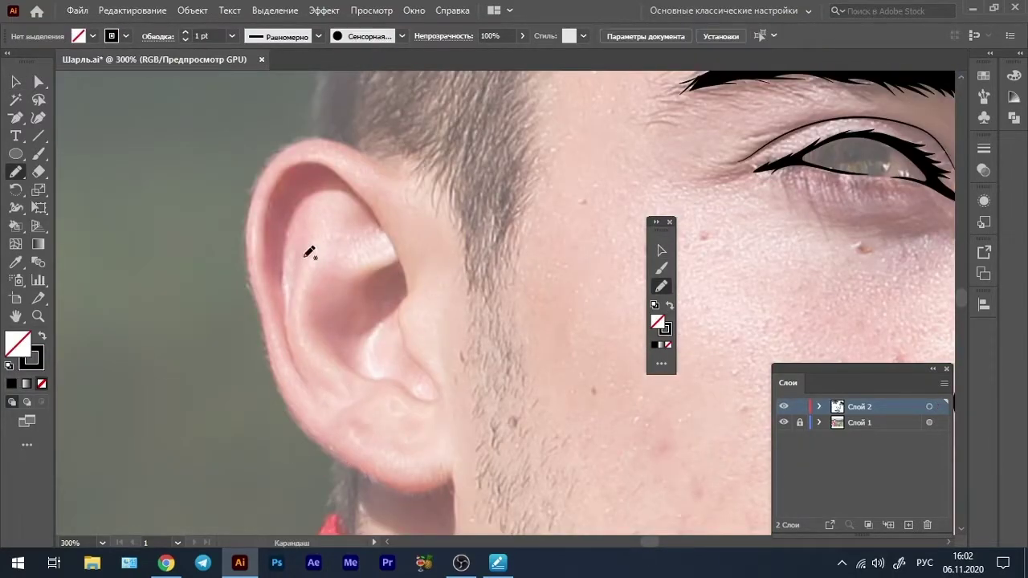
pyautogui.moveTo(299, 234); pyautogui.dragTo(314, 380)
pyautogui.moveTo(277, 295); pyautogui.dragTo(406, 281)
pyautogui.moveTo(343, 336); pyautogui.dragTo(394, 262)
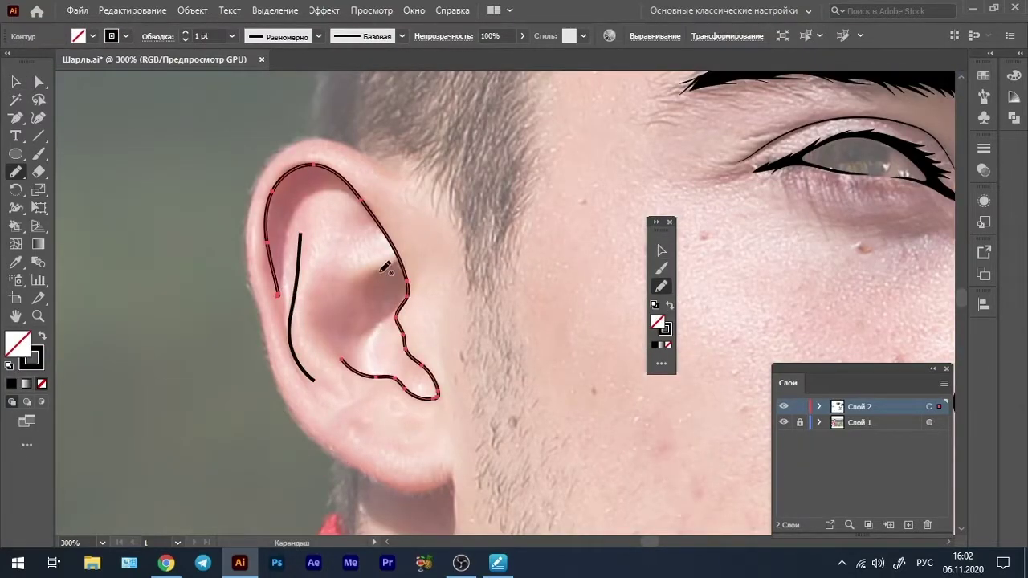
pyautogui.moveTo(392, 316); pyautogui.dragTo(371, 360)
pyautogui.moveTo(424, 421); pyautogui.dragTo(353, 427)
pyautogui.press('v')
pyautogui.click(318, 35)
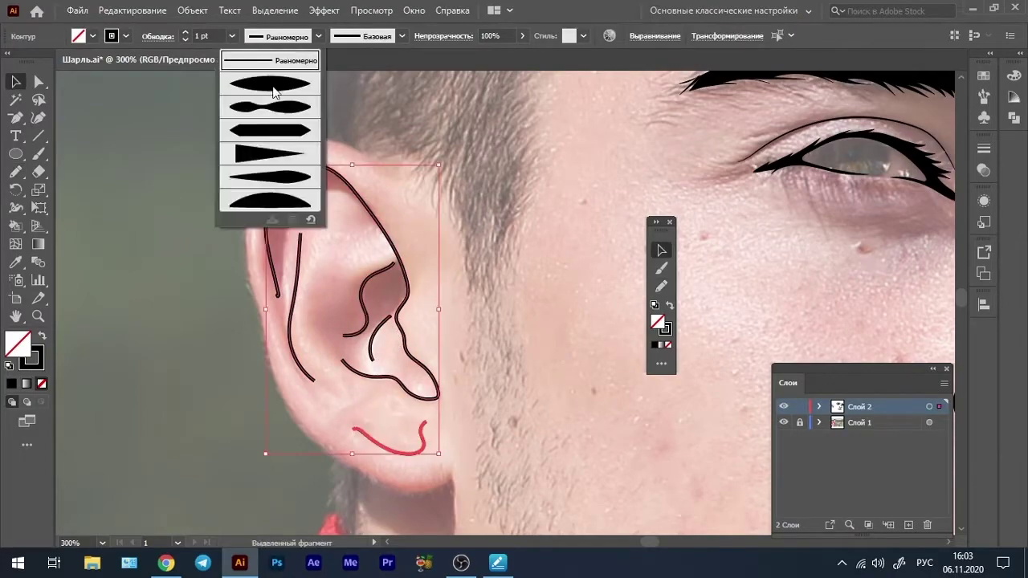
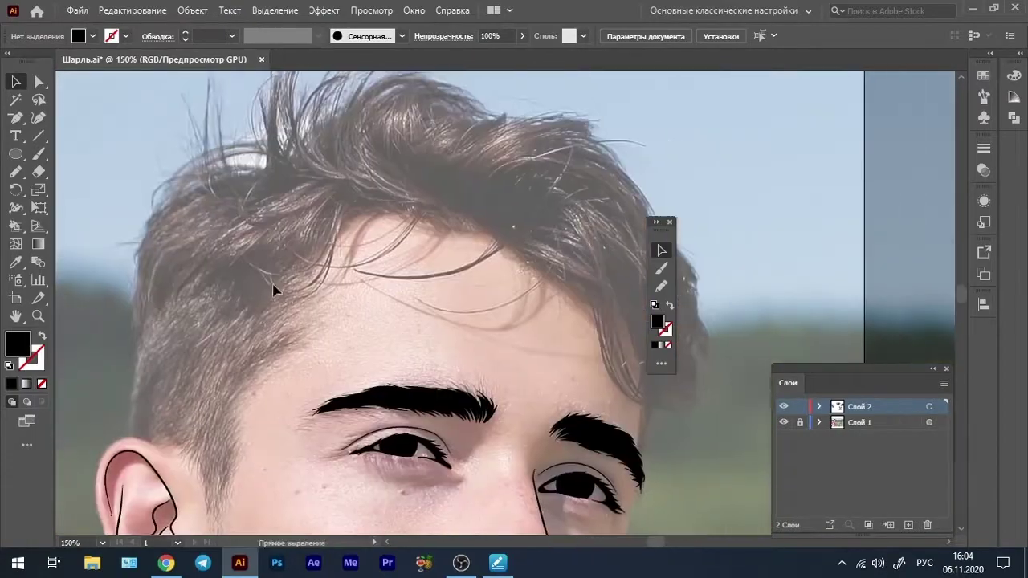
# Paint thin black Paintbrush hair strands across the forehead hairline
pyautogui.hotkey('ctrl', '+')
pyautogui.press('b')
pyautogui.hotkey('shift', 'x')
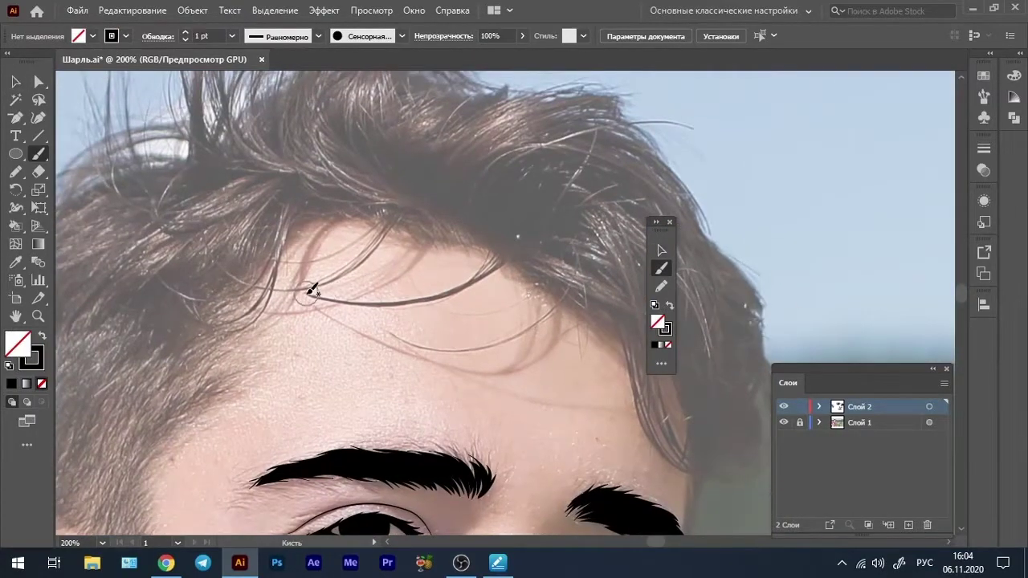
pyautogui.moveTo(308, 296); pyautogui.dragTo(530, 243)
pyautogui.moveTo(251, 284); pyautogui.dragTo(404, 207)
pyautogui.moveTo(286, 255); pyautogui.dragTo(402, 201)
pyautogui.moveTo(393, 334); pyautogui.dragTo(599, 269)
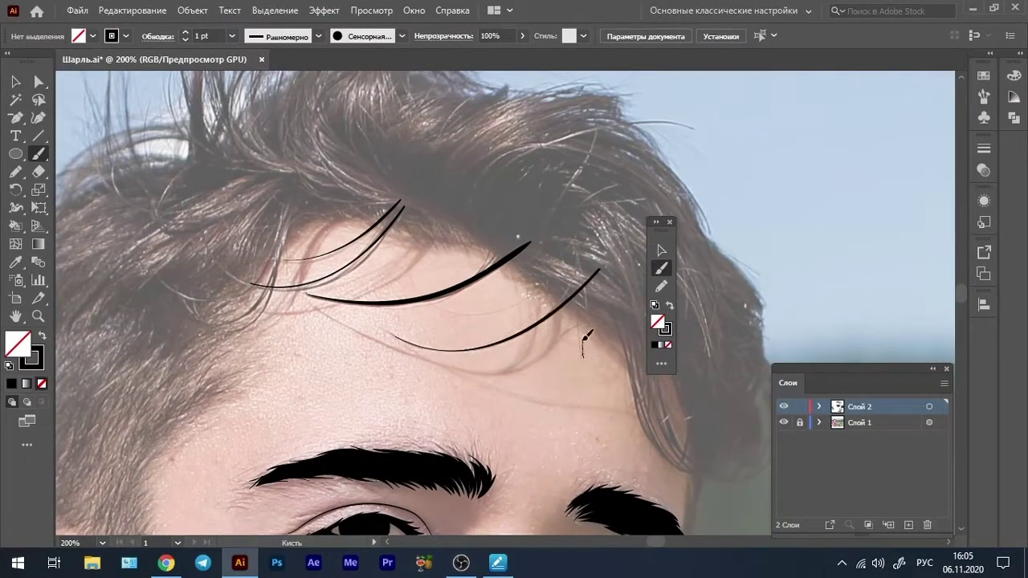
pyautogui.moveTo(583, 356); pyautogui.dragTo(571, 250)
pyautogui.moveTo(235, 294); pyautogui.dragTo(415, 189)
pyautogui.moveTo(332, 177)
pyautogui.mouseDown()
pyautogui.moveTo(228, 328)
pyautogui.moveTo(317, 157)
pyautogui.mouseUp()
pyautogui.moveTo(285, 229); pyautogui.dragTo(332, 175)
pyautogui.moveTo(256, 231); pyautogui.dragTo(373, 200)
# Paint long black hair strands down the right temple
pyautogui.moveTo(610, 305); pyautogui.dragTo(400, 252)
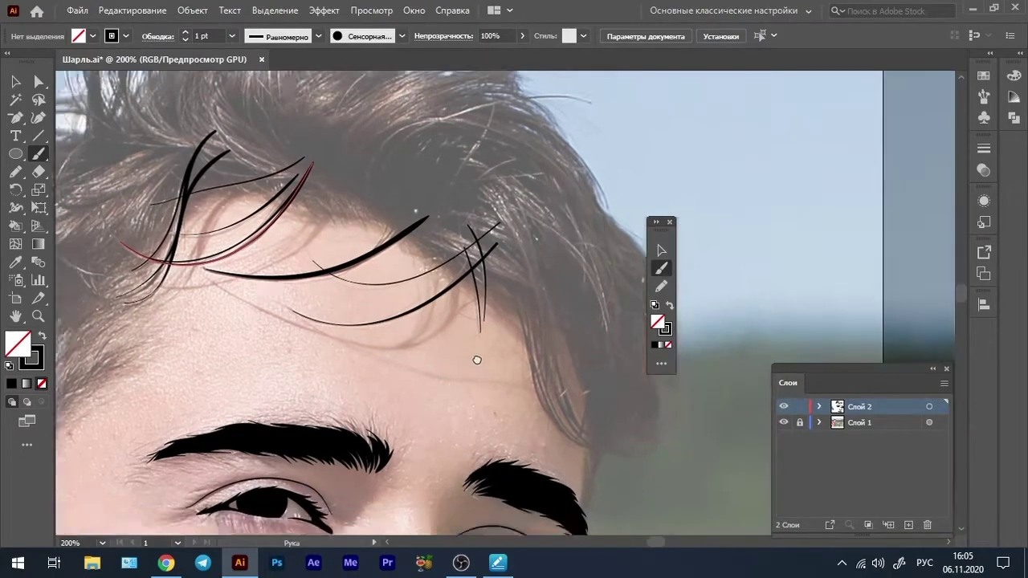
pyautogui.moveTo(362, 183); pyautogui.dragTo(493, 402)
pyautogui.moveTo(389, 217)
pyautogui.mouseDown()
pyautogui.moveTo(498, 414)
pyautogui.moveTo(489, 385)
pyautogui.mouseUp()
pyautogui.moveTo(305, 345); pyautogui.dragTo(459, 344)
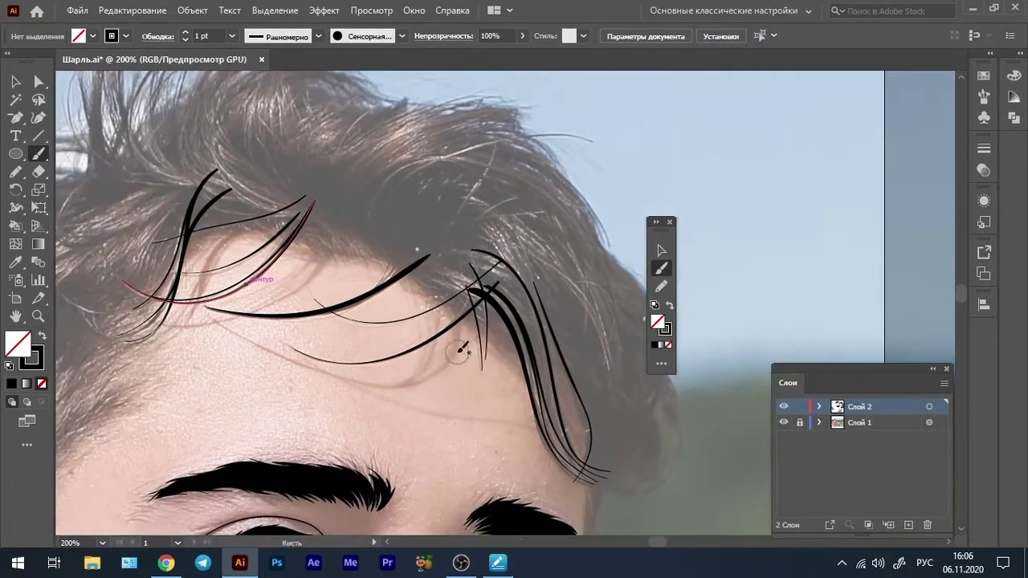
pyautogui.hotkey('shift', 'x')
# Trace black-filled, no-stroke Pencil hair shapes along the hairline and top of the head
pyautogui.press('n')
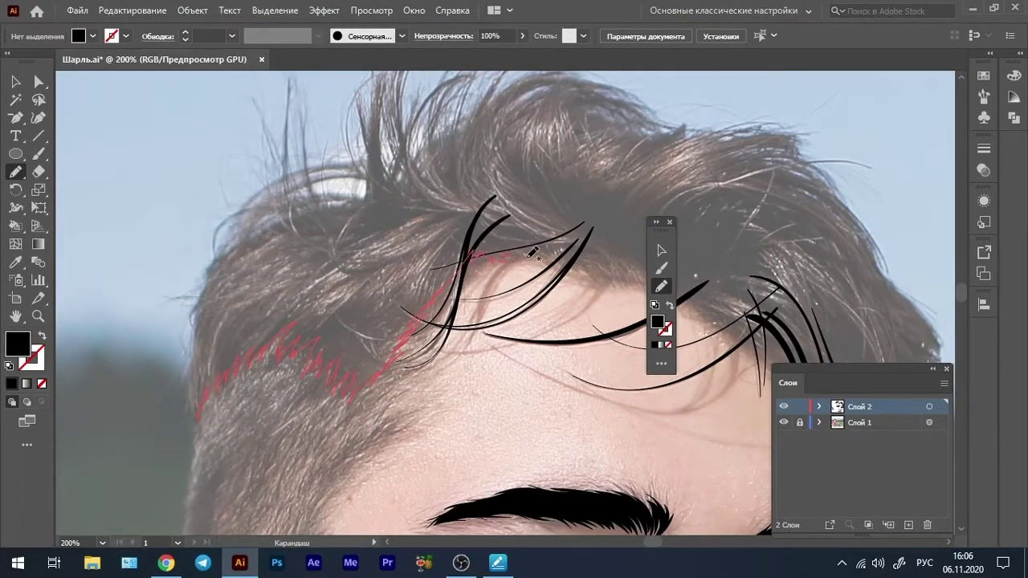
pyautogui.moveTo(595, 76); pyautogui.dragTo(410, 235)
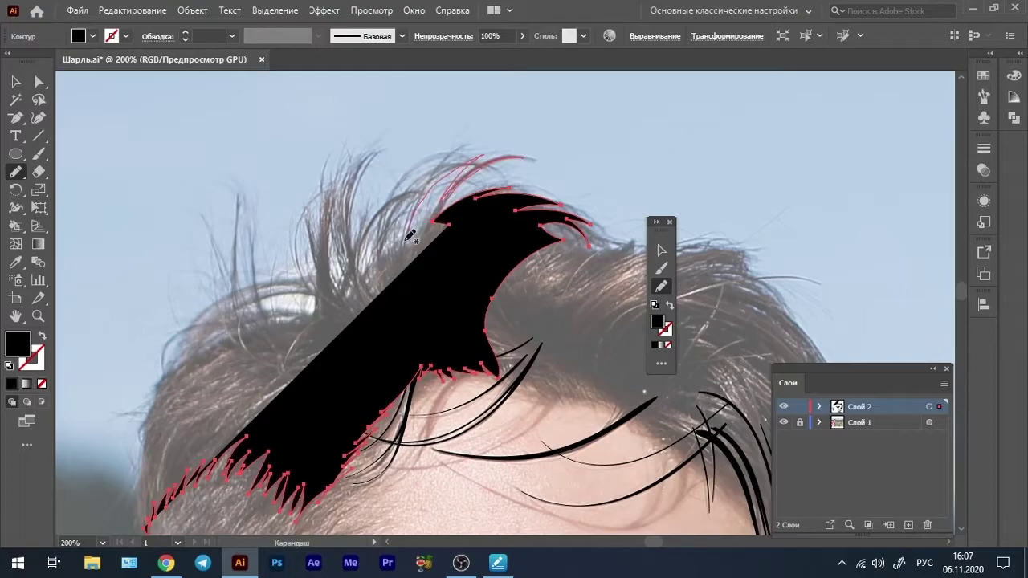
pyautogui.moveTo(511, 162); pyautogui.dragTo(413, 218)
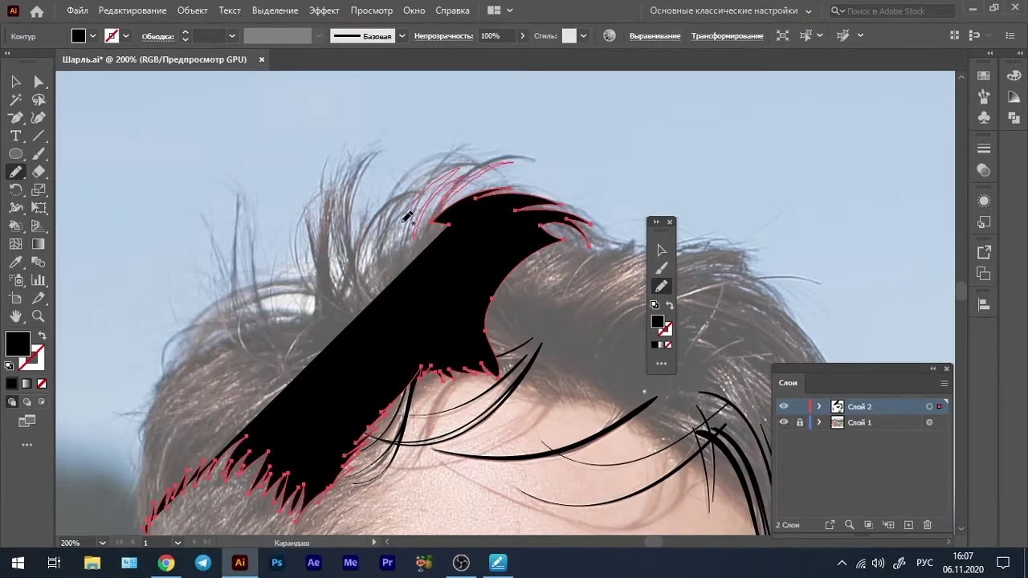
pyautogui.moveTo(368, 269); pyautogui.dragTo(385, 154)
pyautogui.moveTo(329, 258); pyautogui.dragTo(190, 329)
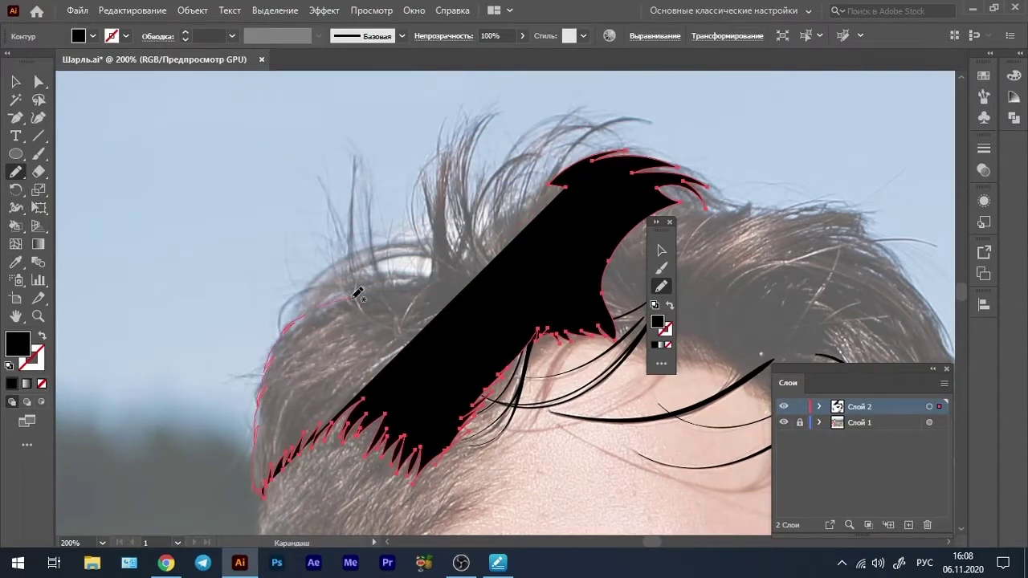
# Widen the black hair outline and add spiky strands across the top of the quiff
pyautogui.moveTo(585, 153); pyautogui.dragTo(408, 346)
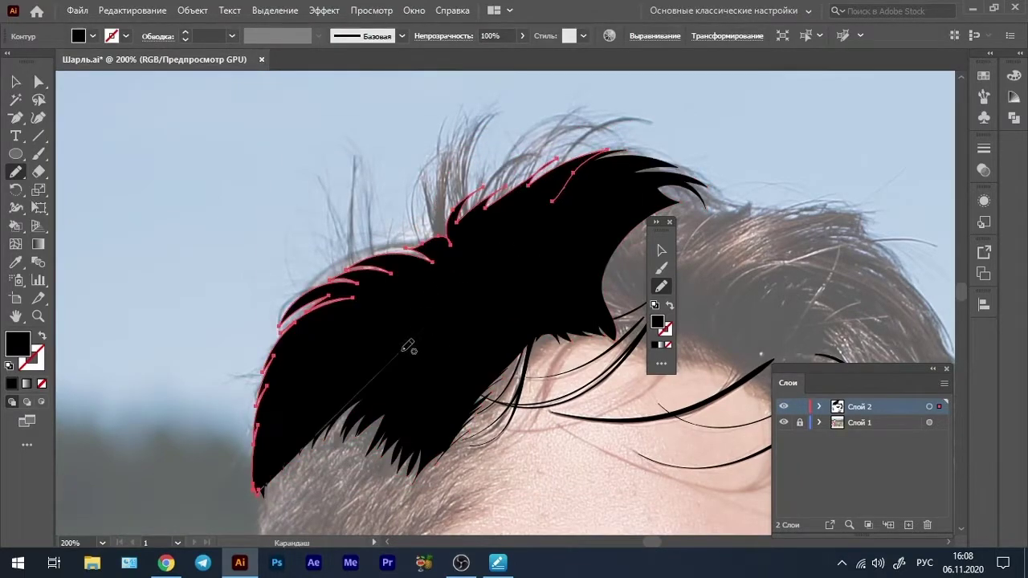
pyautogui.moveTo(337, 257); pyautogui.dragTo(452, 243)
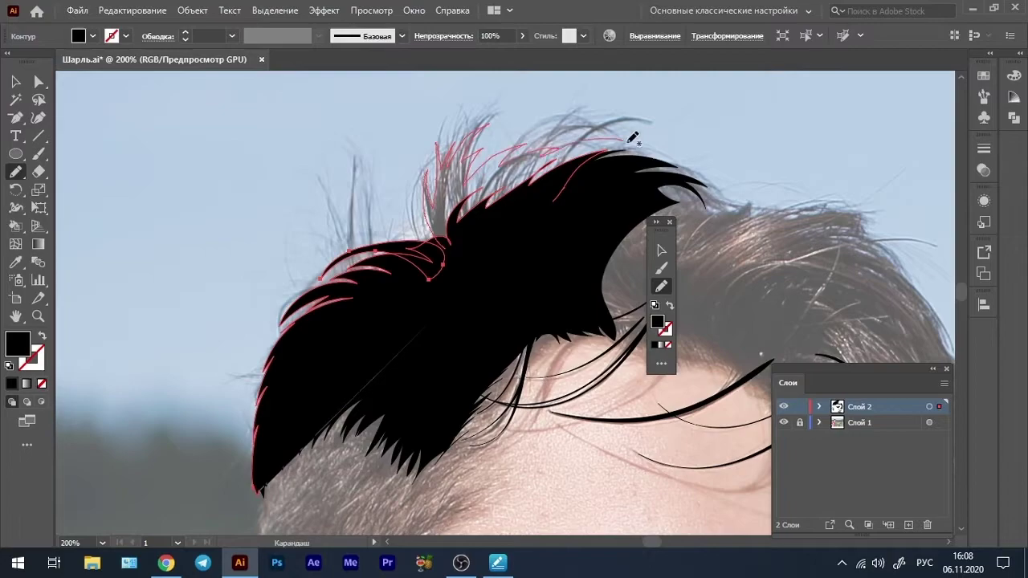
pyautogui.moveTo(627, 173); pyautogui.dragTo(265, 472)
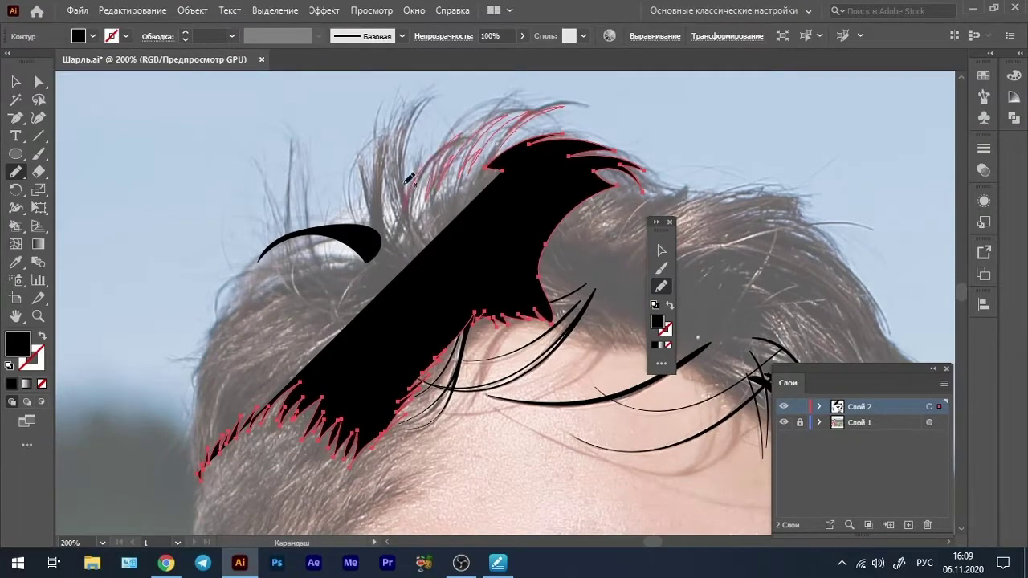
pyautogui.moveTo(405, 183); pyautogui.dragTo(367, 205)
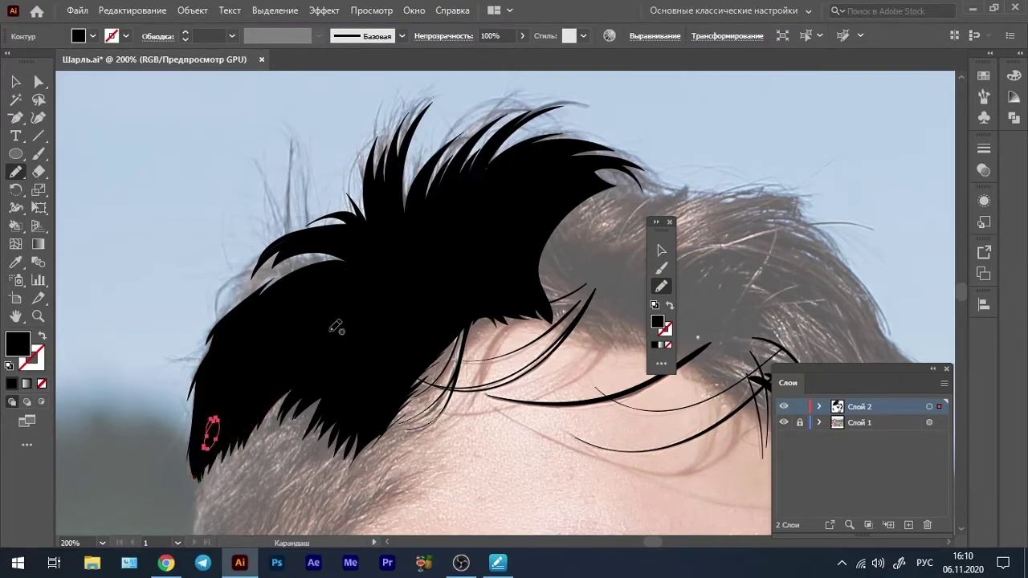
# Finish the hair's top edge and trace the right edge, undoing a stray stroke
pyautogui.moveTo(219, 299); pyautogui.dragTo(219, 298)
pyautogui.hscroll(5, 341, 255)
pyautogui.scroll(1, 341, 255)
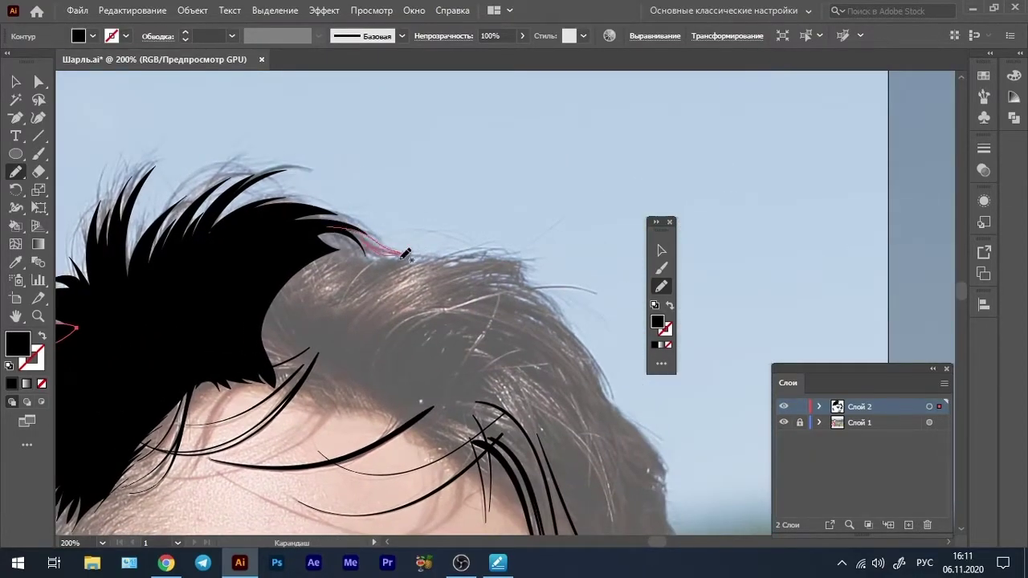
pyautogui.moveTo(542, 284); pyautogui.dragTo(635, 406)
pyautogui.scroll(-3, 635, 406)
pyautogui.hscroll(3, 636, 406)
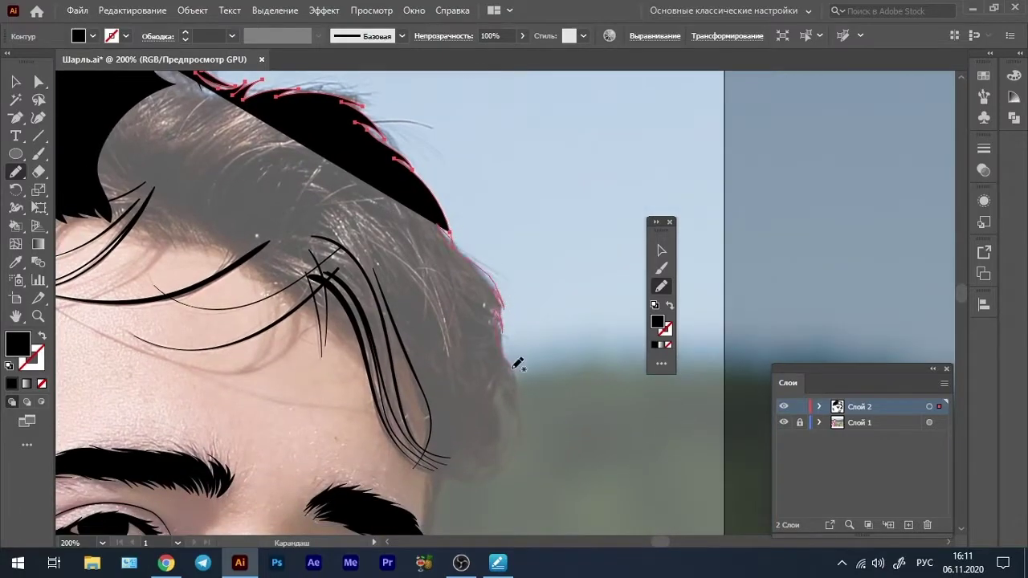
pyautogui.hotkey('ctrl', 'z')
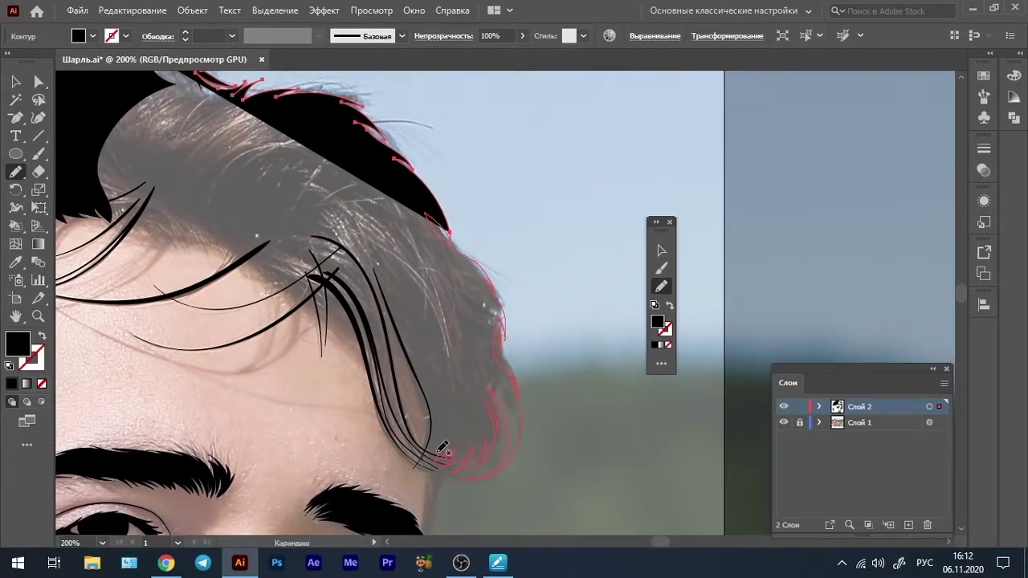
# Fill the front hair above the forehead with black, including the small right-side tuft
pyautogui.moveTo(239, 247); pyautogui.dragTo(239, 248)
pyautogui.hscroll(-3, 347, 251)
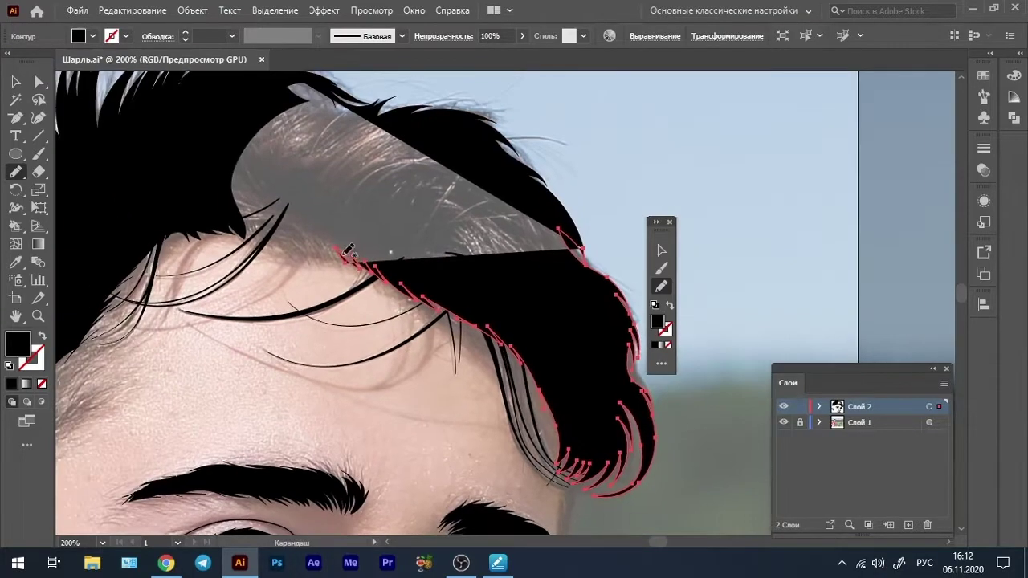
pyautogui.moveTo(233, 201); pyautogui.dragTo(532, 252)
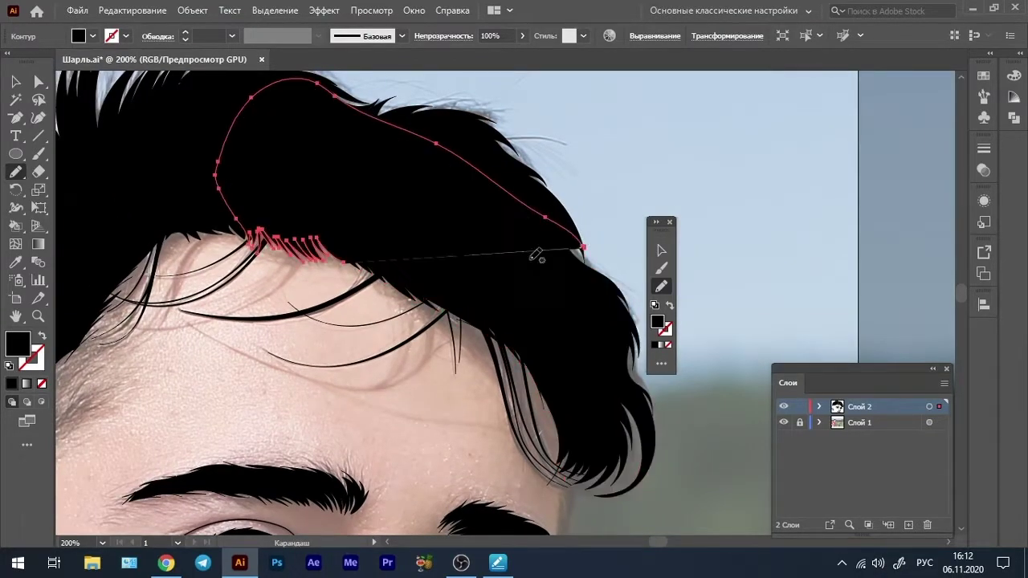
pyautogui.moveTo(390, 259); pyautogui.dragTo(578, 237)
pyautogui.hscroll(2, 518, 225)
pyautogui.moveTo(553, 270); pyautogui.dragTo(554, 273)
pyautogui.hscroll(3, 482, 289)
pyautogui.scroll(-1, 482, 289)
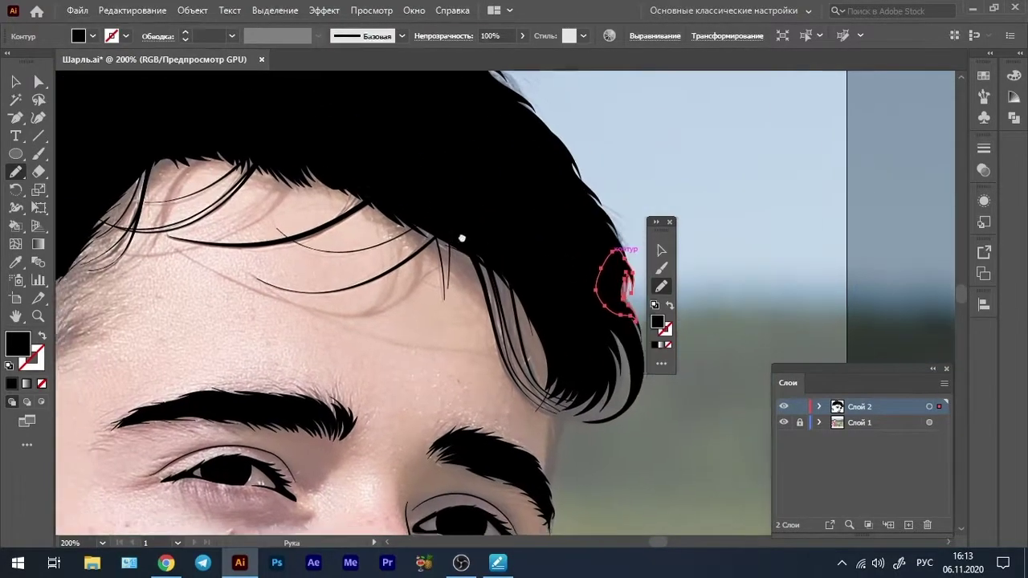
pyautogui.moveTo(485, 331); pyautogui.dragTo(429, 230)
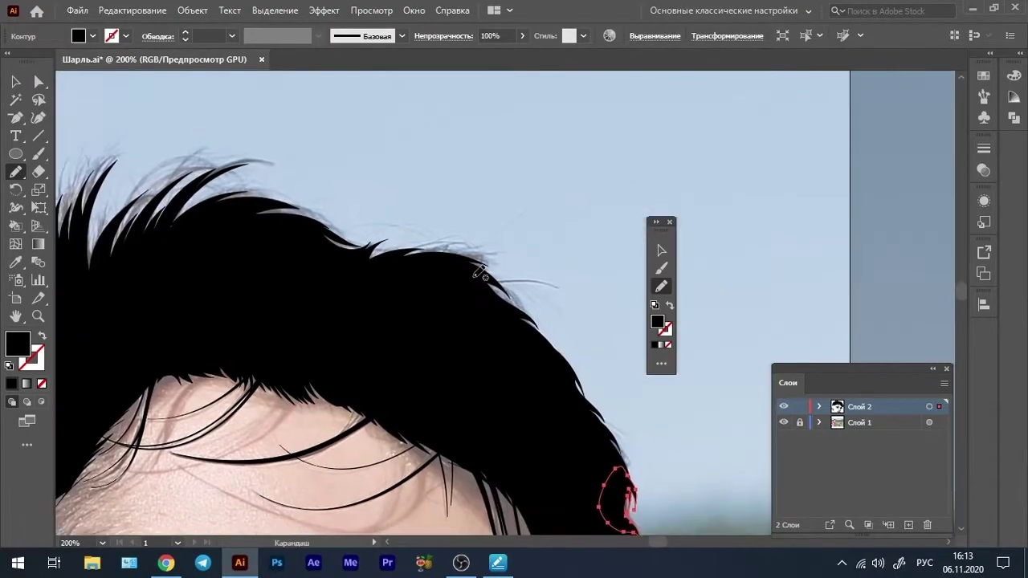
pyautogui.hotkey('ctrl', '-')
pyautogui.hotkey('ctrl', '+')
pyautogui.hotkey('ctrl', '+')
# Trace black sideburn shapes from the temple down in front of the ear, hiding the photo to check
pyautogui.press('b')
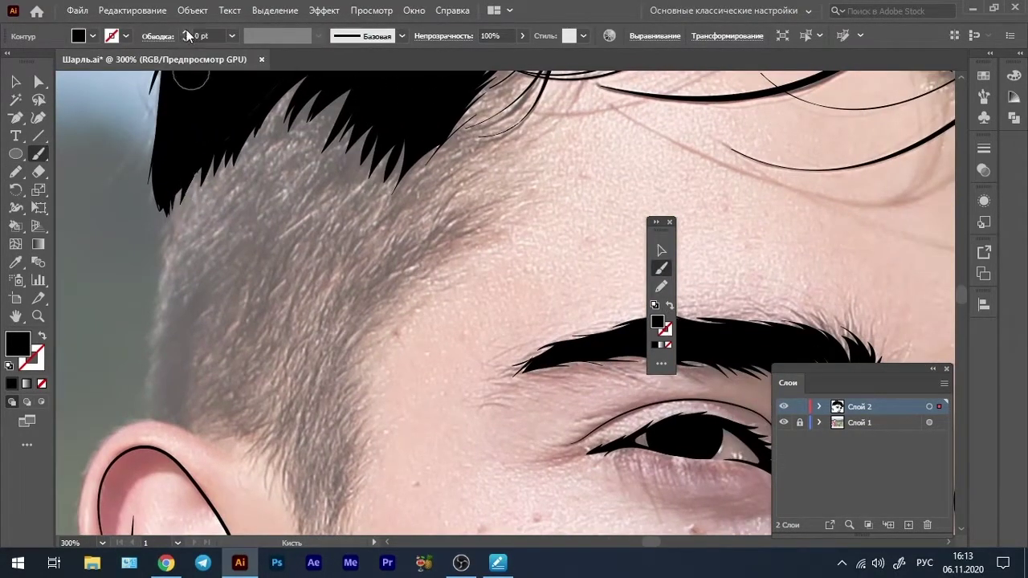
pyautogui.click(186, 32)
pyautogui.press('F5')
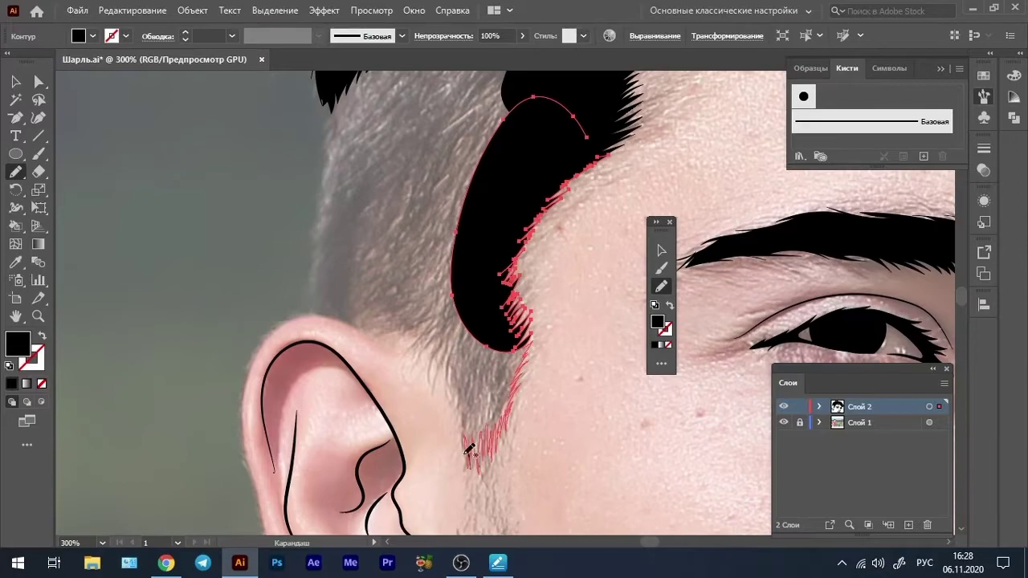
pyautogui.moveTo(469, 450); pyautogui.dragTo(444, 337)
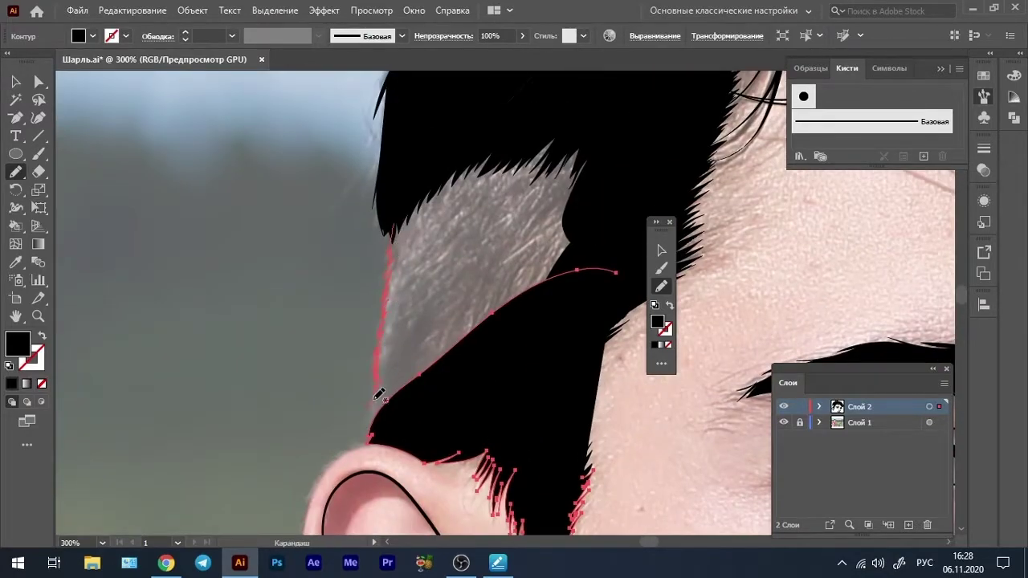
pyautogui.moveTo(379, 396); pyautogui.dragTo(482, 287)
pyautogui.scroll(-2, 482, 287)
pyautogui.moveTo(538, 235); pyautogui.dragTo(498, 434)
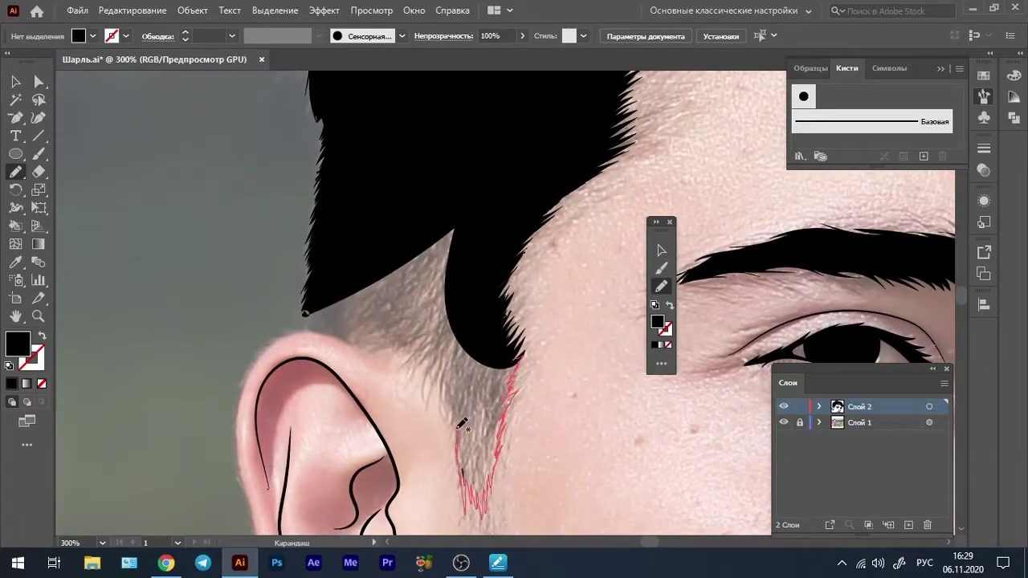
pyautogui.moveTo(342, 338); pyautogui.dragTo(514, 361)
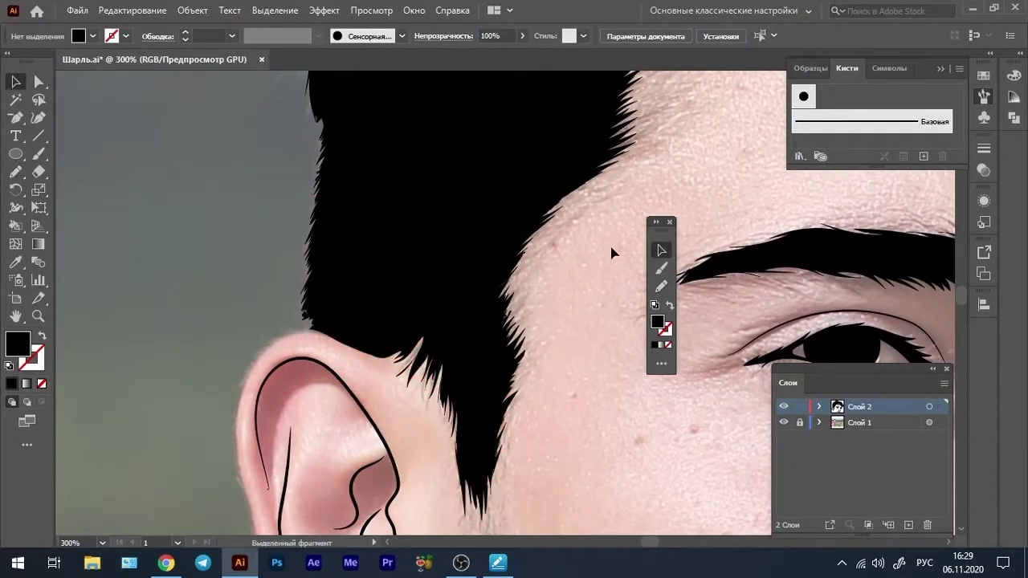
pyautogui.click(783, 422)
# Redraw the black hair edge near the ear and show the reference photo again
pyautogui.press('n')
pyautogui.scroll(-3, 393, 258)
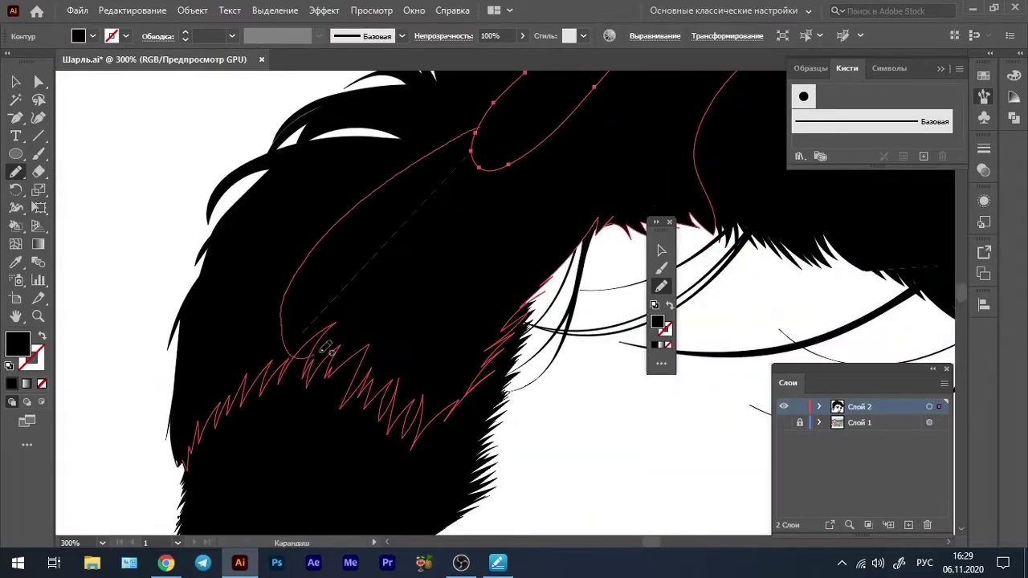
pyautogui.hotkey('ctrl', '-')
pyautogui.hotkey('ctrl', '1')
pyautogui.moveTo(337, 374); pyautogui.dragTo(419, 381)
pyautogui.hotkey('ctrl', '+')
pyautogui.click(783, 423)
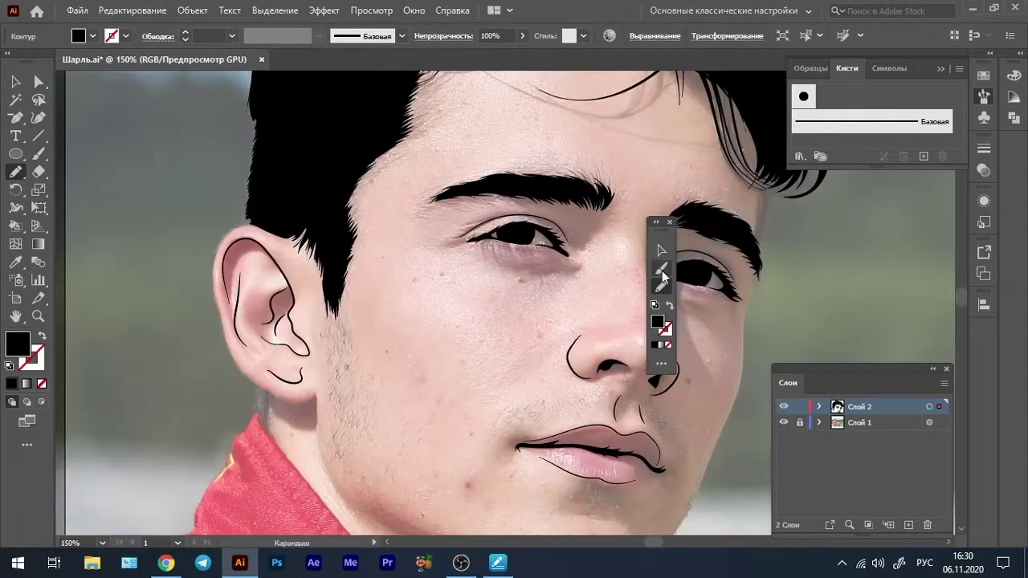
# Draw thin black contour lines around the ear and along the jawline
pyautogui.hotkey('shift', 'x')
pyautogui.moveTo(235, 230); pyautogui.dragTo(218, 255)
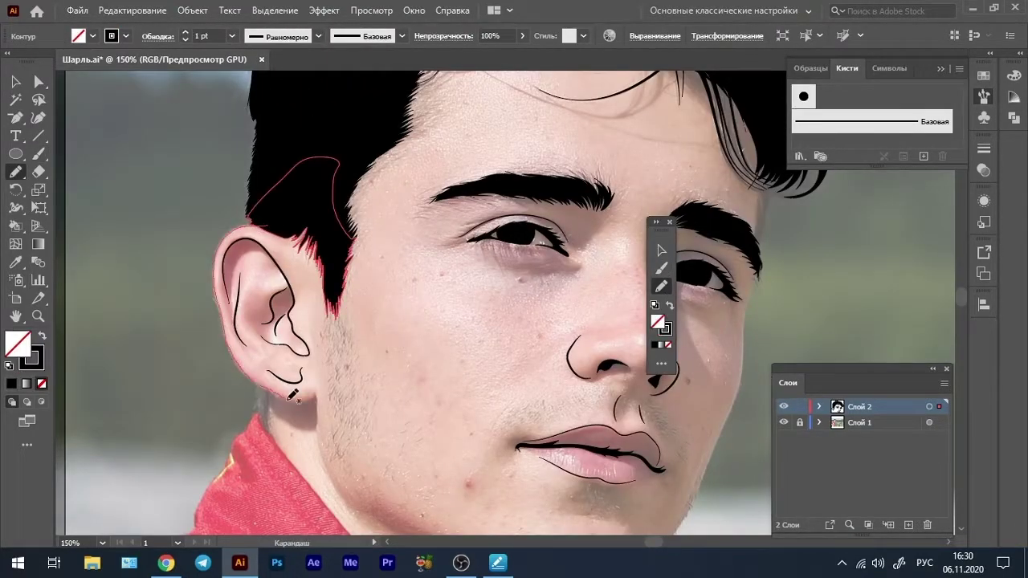
pyautogui.moveTo(292, 395); pyautogui.dragTo(312, 391)
pyautogui.moveTo(449, 396); pyautogui.dragTo(417, 320)
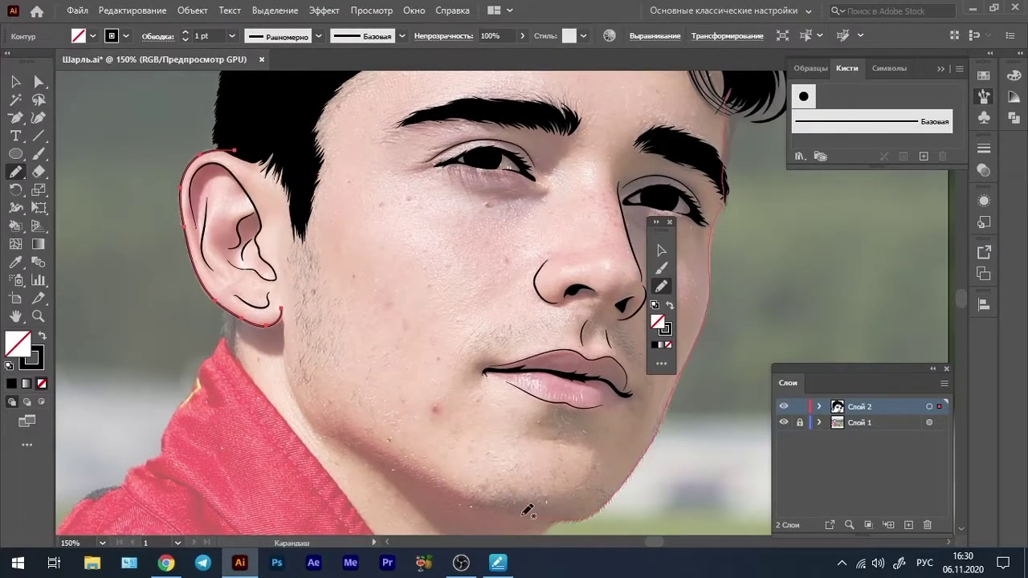
pyautogui.moveTo(302, 405); pyautogui.dragTo(305, 402)
# Draw black shadow shapes along the neck edge and between neck and collar
pyautogui.press('v')
pyautogui.hotkey('ctrl', '-')
pyautogui.hotkey('ctrl', '-')
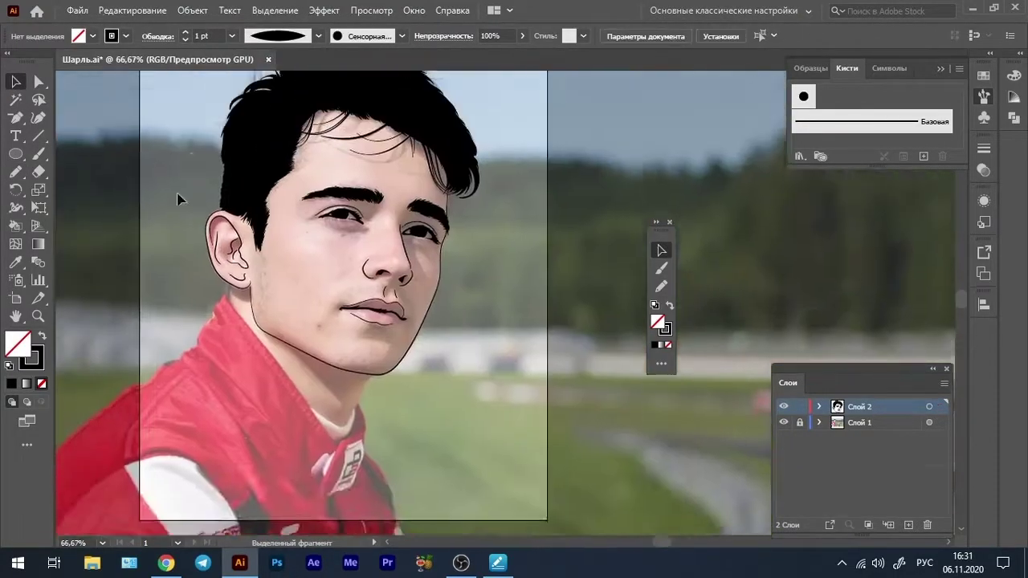
pyautogui.click(783, 423)
pyautogui.press('n')
pyautogui.hotkey('shift', 'x')
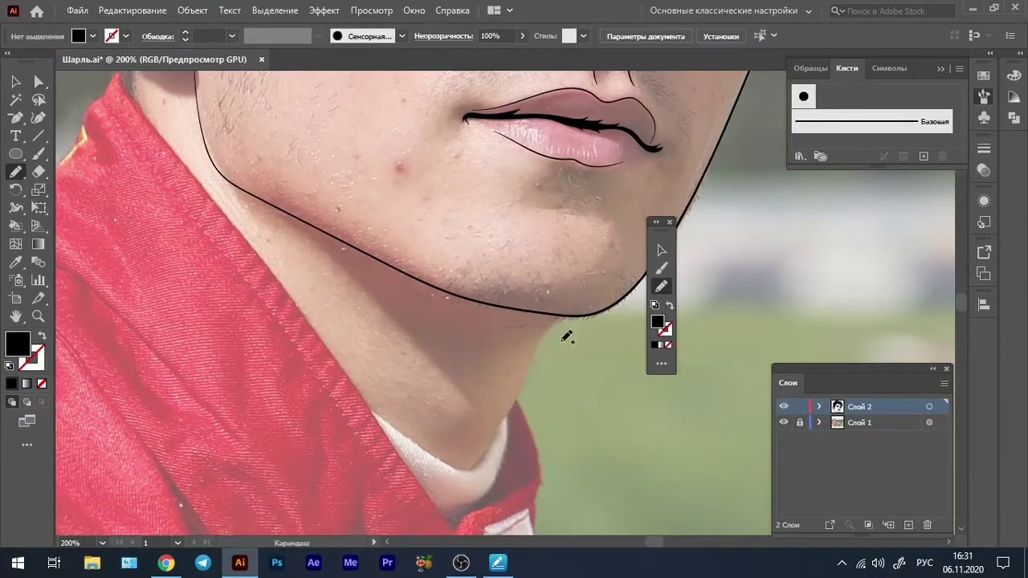
pyautogui.moveTo(524, 385); pyautogui.dragTo(532, 377)
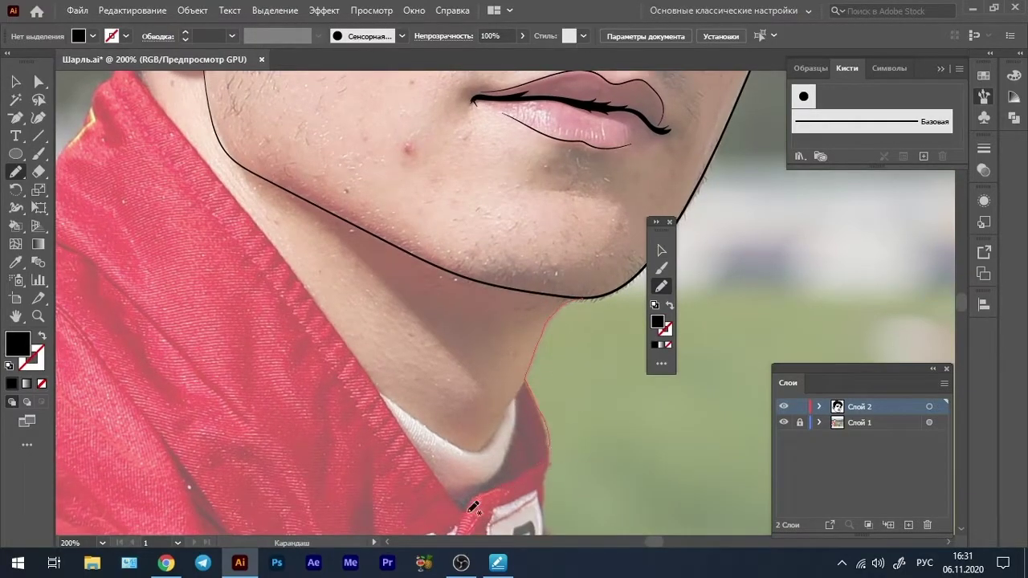
pyautogui.moveTo(542, 336); pyautogui.dragTo(584, 363)
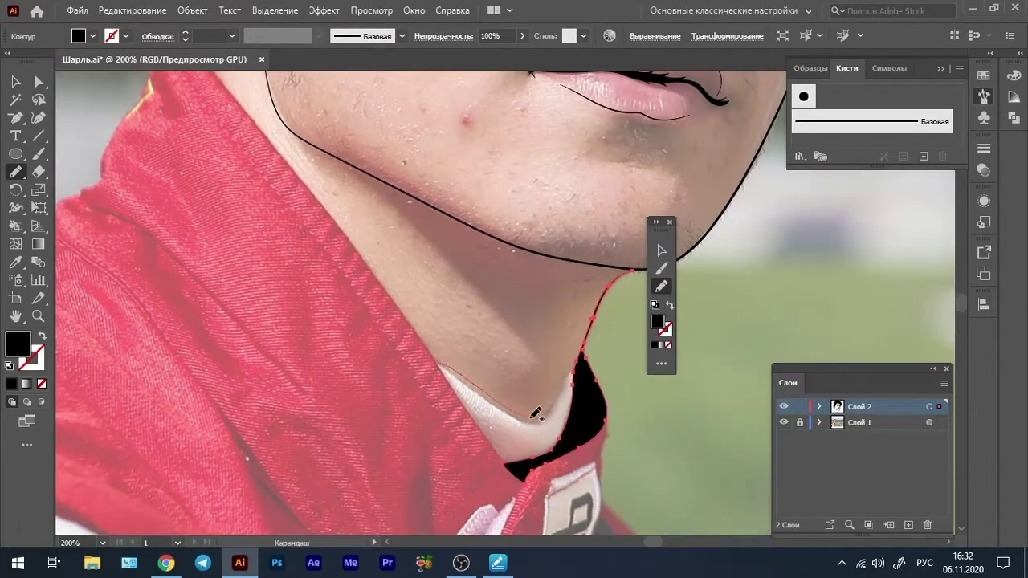
pyautogui.moveTo(540, 420); pyautogui.dragTo(522, 464)
# Add black shapes below the ear and along the collar, then check without the photo
pyautogui.scroll(3, 294, 113)
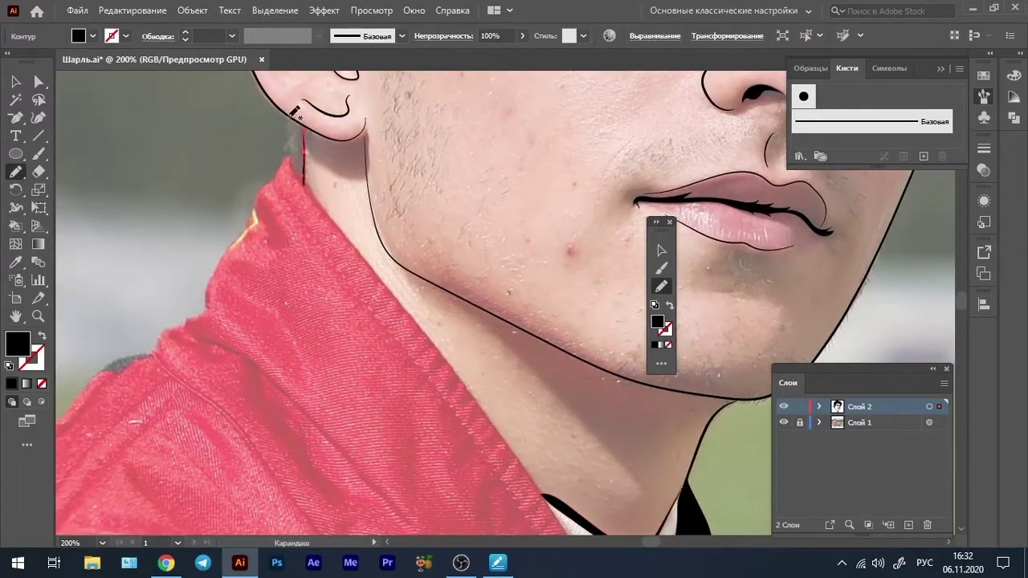
pyautogui.moveTo(306, 125); pyautogui.dragTo(308, 129)
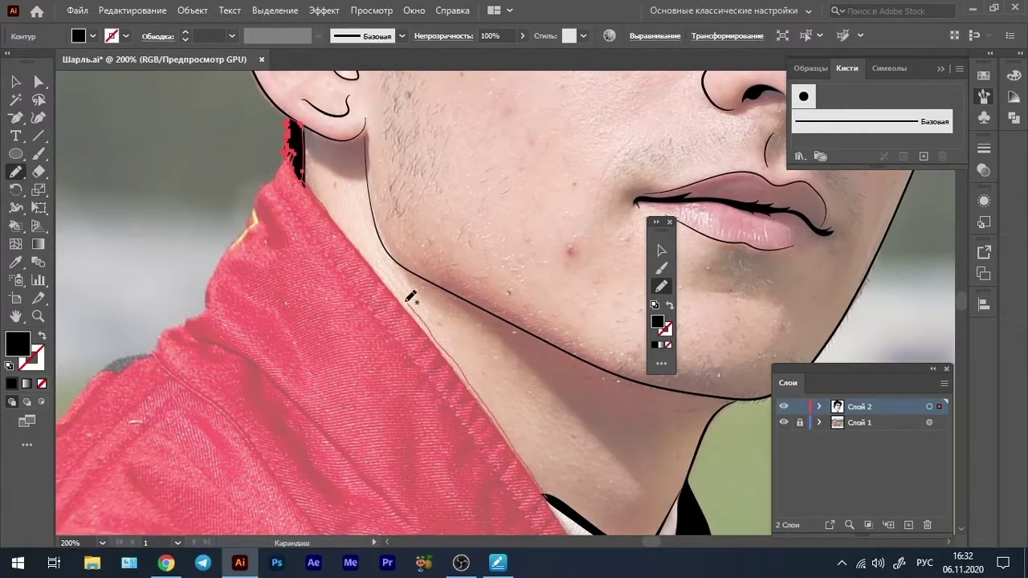
pyautogui.moveTo(410, 296); pyautogui.dragTo(409, 295)
pyautogui.scroll(-5, 411, 296)
pyautogui.hscroll(3, 410, 296)
pyautogui.moveTo(472, 355); pyautogui.dragTo(474, 357)
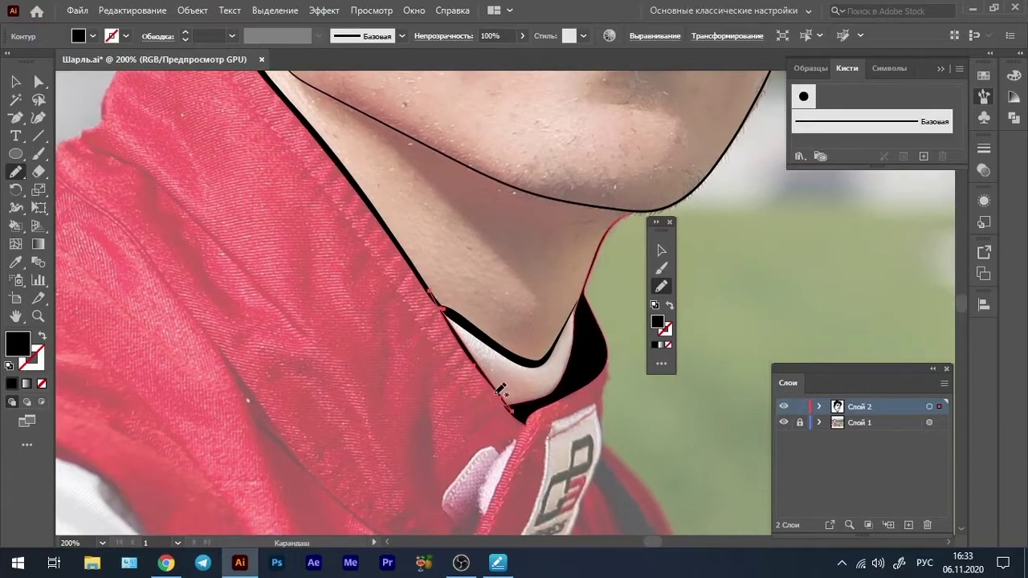
pyautogui.press('v')
pyautogui.hotkey('ctrl', '0')
pyautogui.click(783, 423)
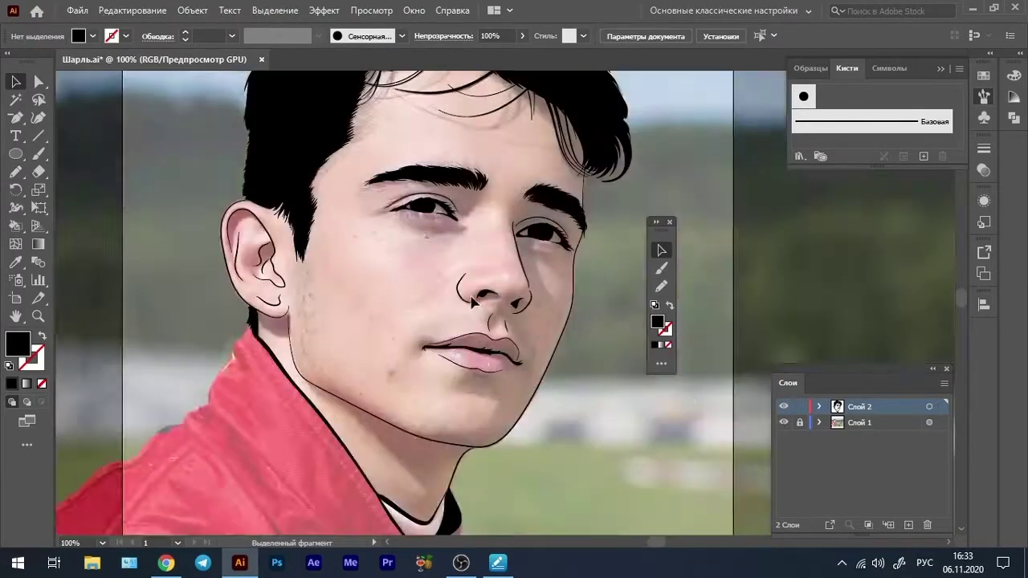
# Set a black stroke with no fill and brush fine hairs at the eyebrow end
pyautogui.scroll(5, 530, 265)
pyautogui.click(661, 268)
pyautogui.hotkey('shift', 'x')
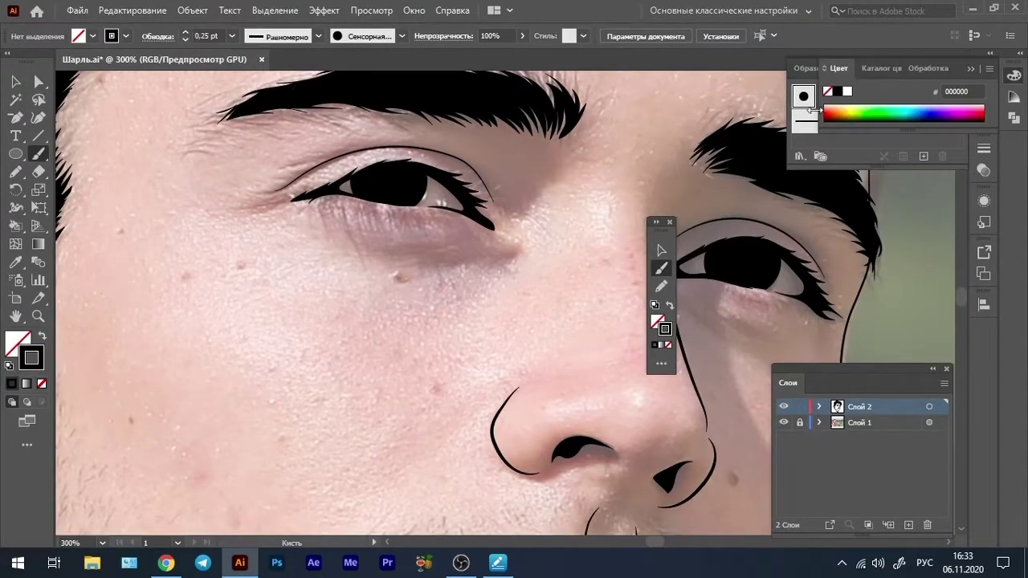
pyautogui.click(655, 344)
pyautogui.scroll(2, 231, 206)
pyautogui.press('/')
pyautogui.moveTo(245, 215); pyautogui.dragTo(217, 212)
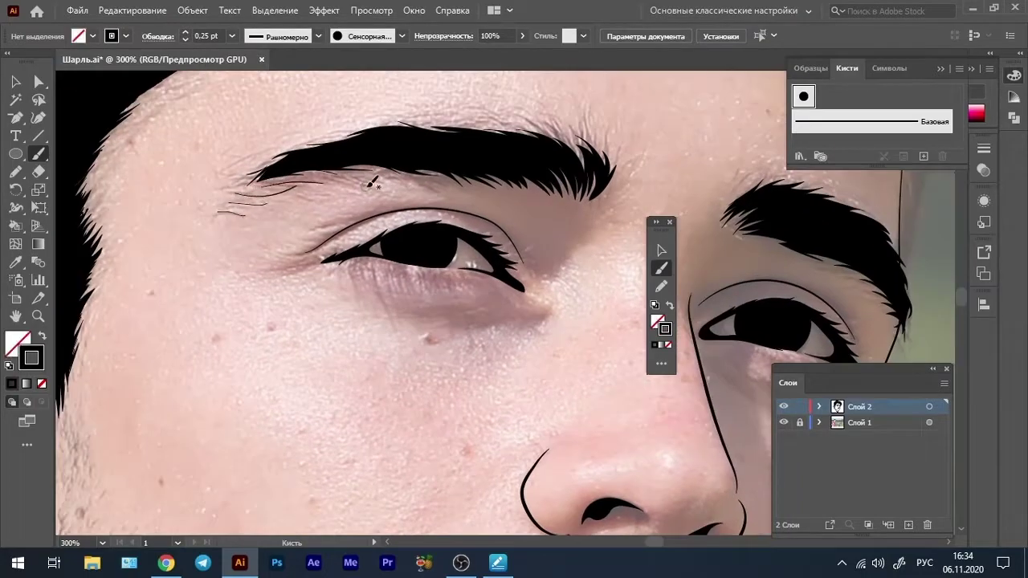
pyautogui.moveTo(297, 192); pyautogui.dragTo(238, 186)
pyautogui.moveTo(265, 185); pyautogui.dragTo(225, 176)
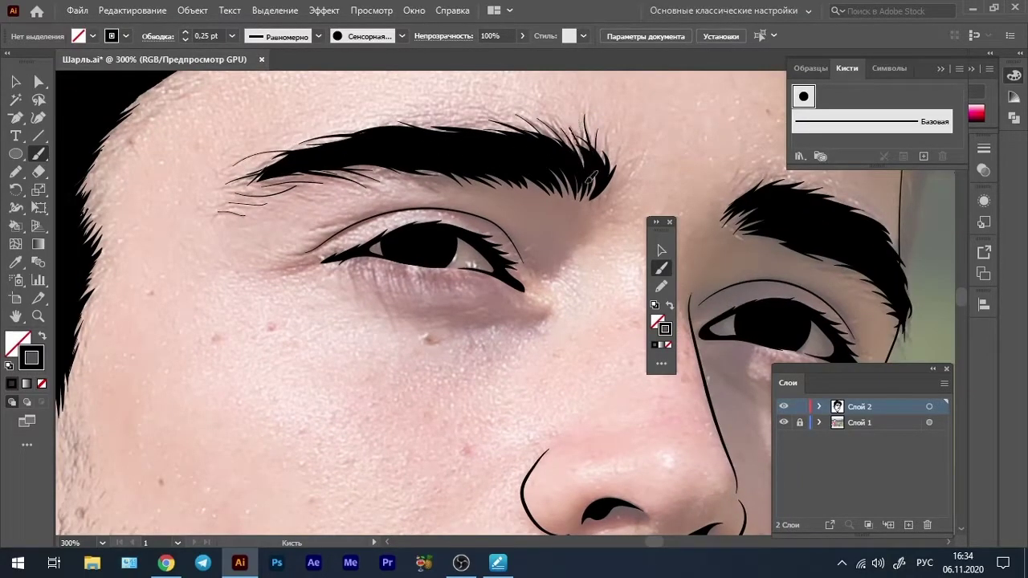
# Brush fine black stubble strokes on the cheek and sideburn
pyautogui.hscroll(3, 592, 179)
pyautogui.hscroll(1, 616, 176)
pyautogui.hscroll(1, 594, 180)
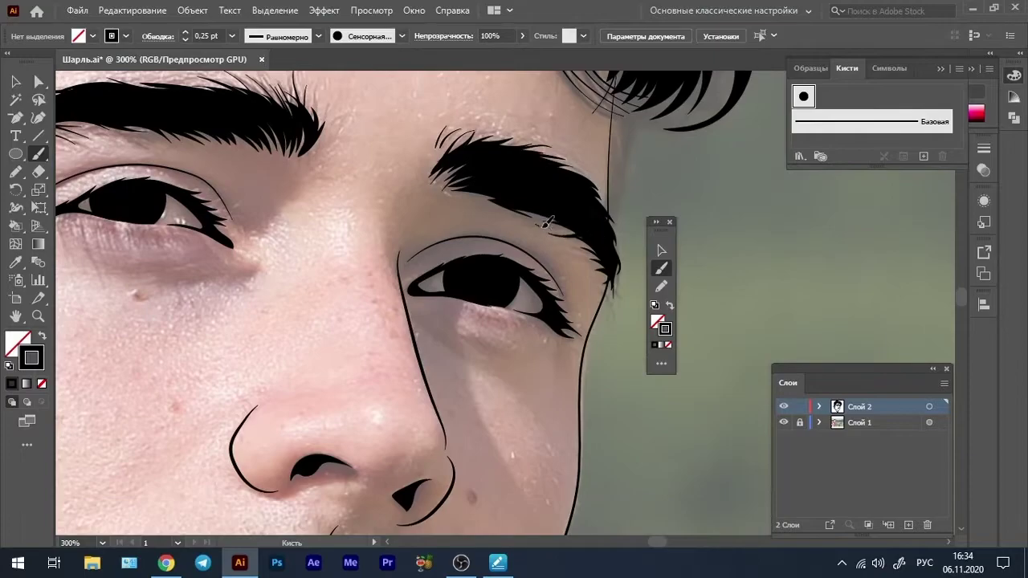
pyautogui.hscroll(1, 562, 189)
pyautogui.hscroll(-4, 531, 201)
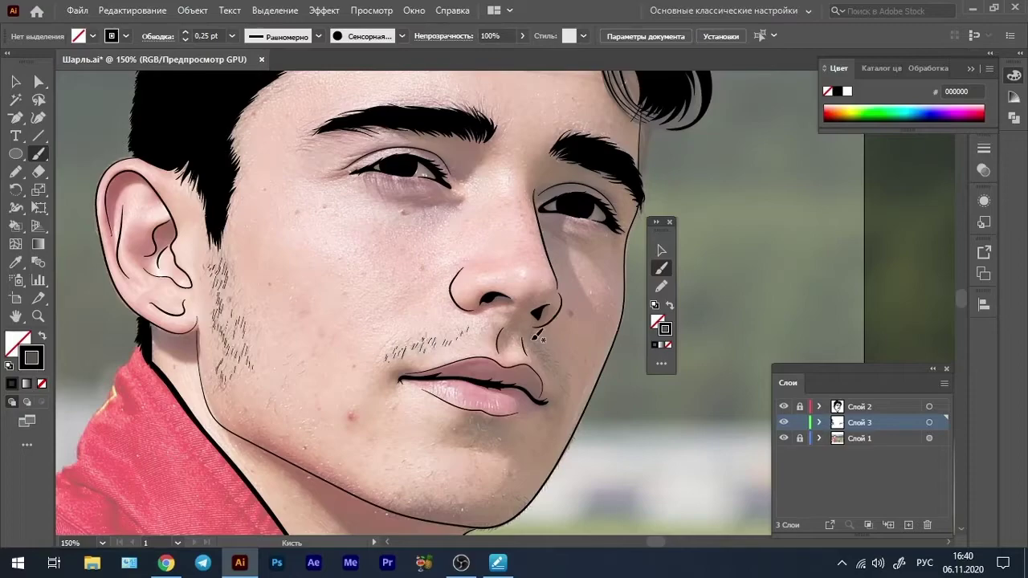
pyautogui.scroll(-2, 516, 455)
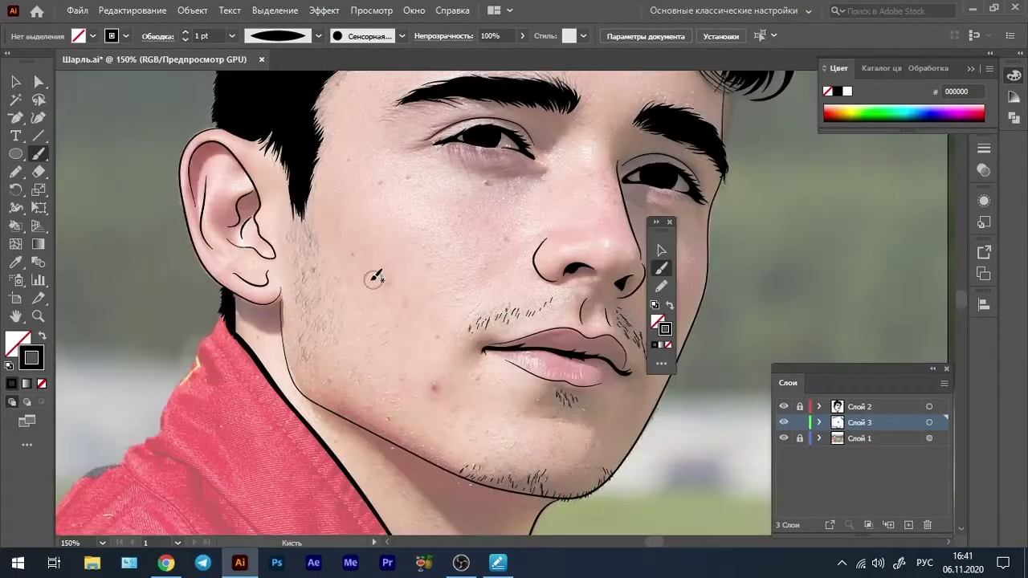
pyautogui.moveTo(330, 278)
pyautogui.mouseDown()
pyautogui.moveTo(306, 309)
pyautogui.moveTo(341, 349)
pyautogui.mouseUp()
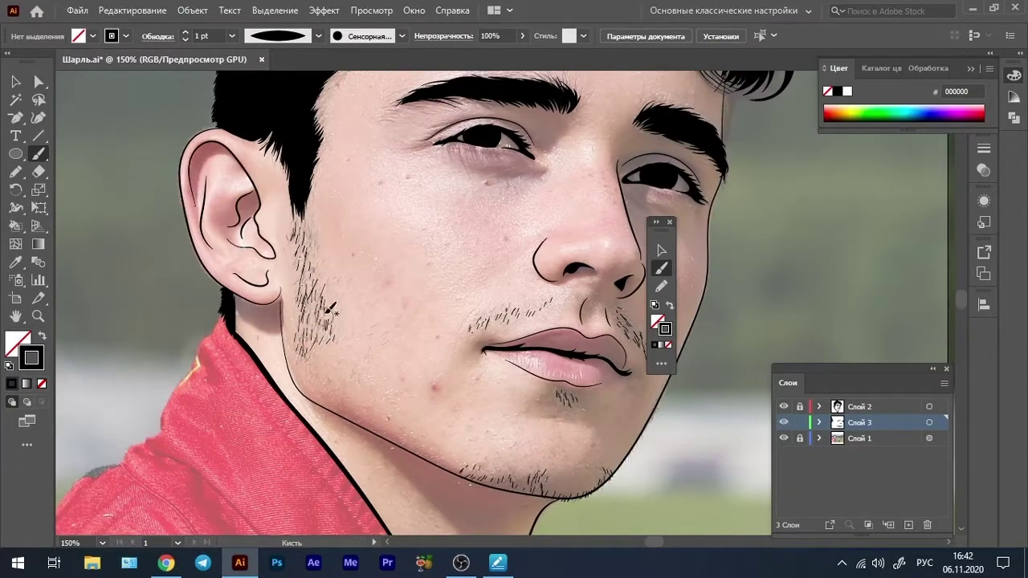
pyautogui.moveTo(301, 241); pyautogui.dragTo(315, 310)
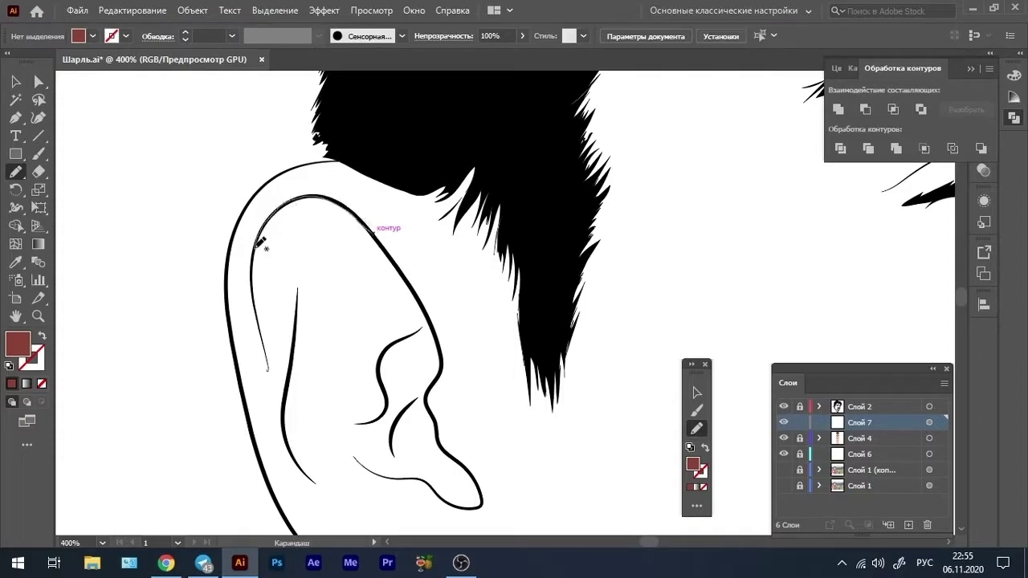
# Draw dark-red shadow shapes on the ear rim and inner ear
pyautogui.moveTo(291, 225); pyautogui.dragTo(373, 233)
pyautogui.moveTo(454, 354); pyautogui.dragTo(479, 314)
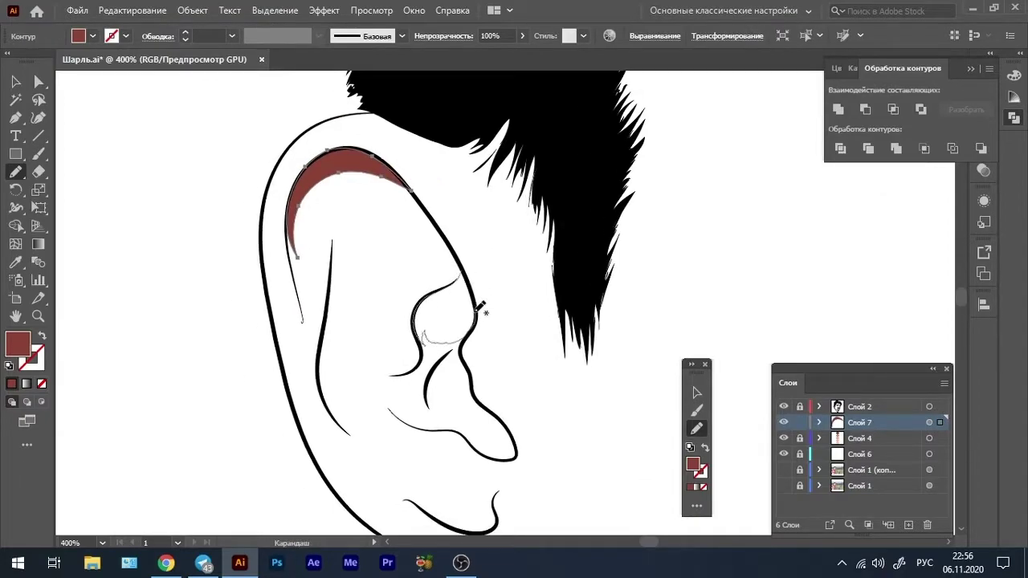
pyautogui.scroll(-5, 480, 307)
pyautogui.moveTo(430, 363); pyautogui.dragTo(557, 348)
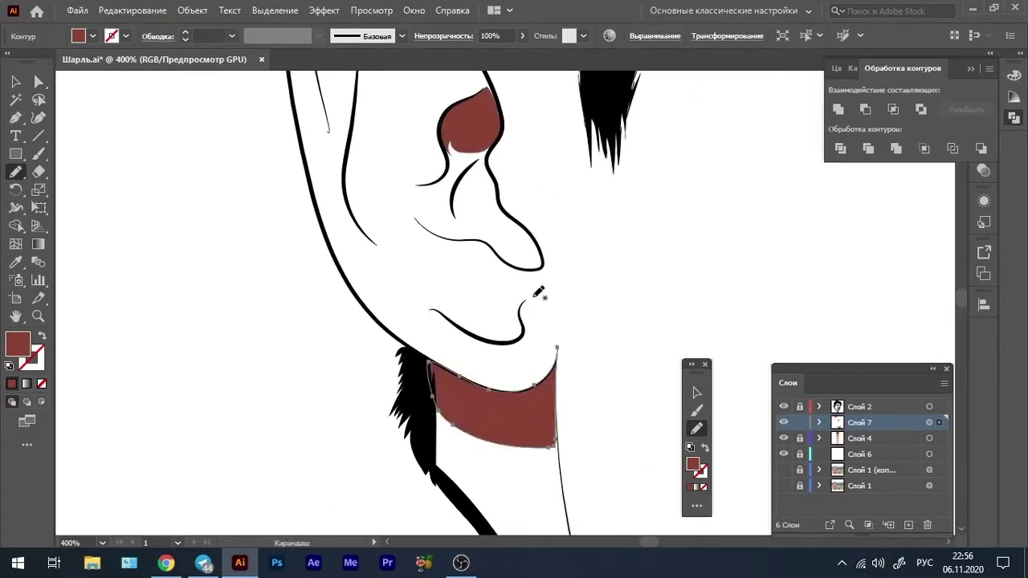
pyautogui.scroll(5, 538, 293)
pyautogui.hotkey('ctrl', '-')
pyautogui.hotkey('ctrl', '-')
pyautogui.hotkey('ctrl', '-')
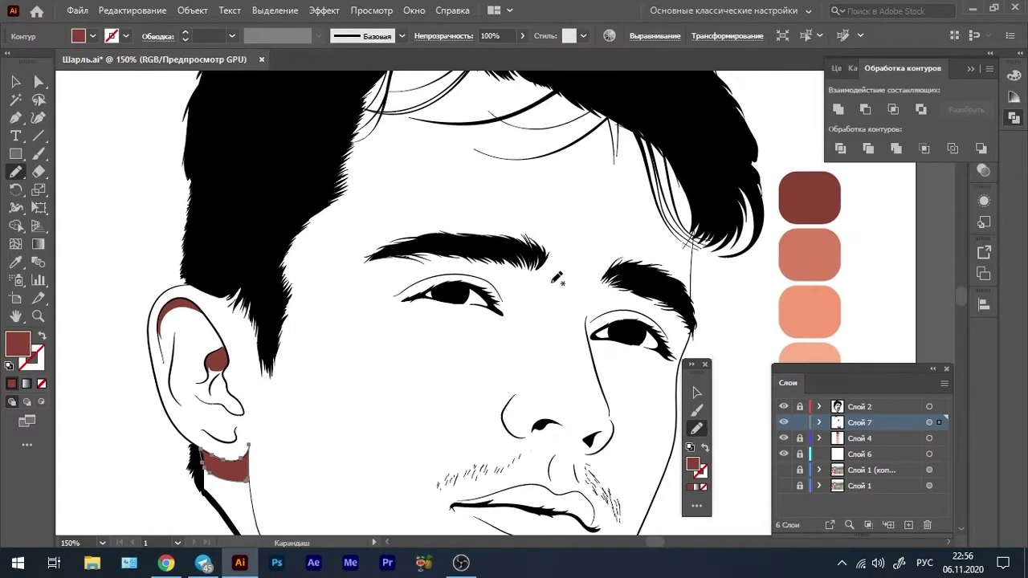
# Draw dark-red shadows around the eyebrow and right eye, and start the jaw shadow
pyautogui.moveTo(548, 253); pyautogui.dragTo(371, 256)
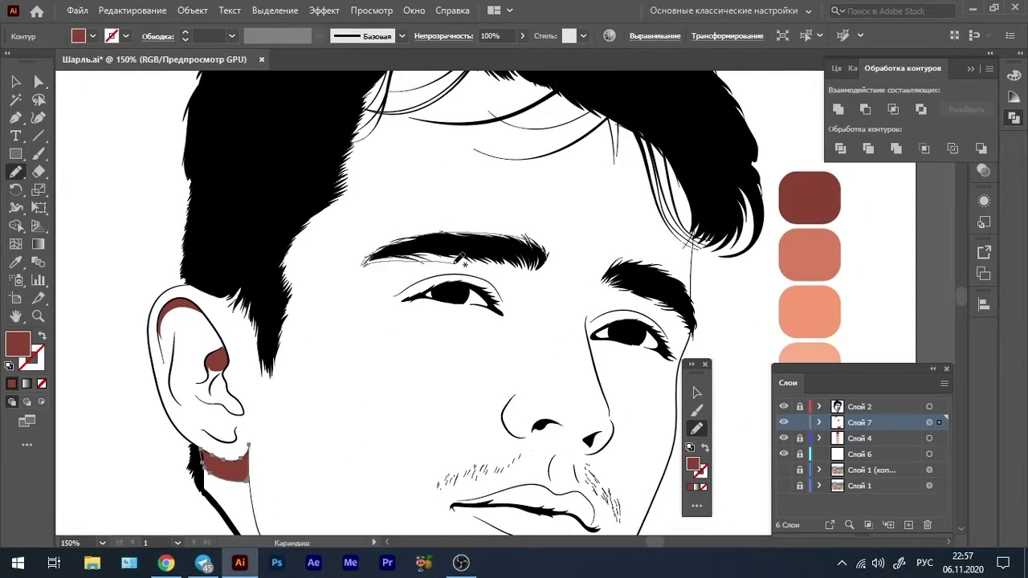
pyautogui.moveTo(457, 259); pyautogui.dragTo(431, 259)
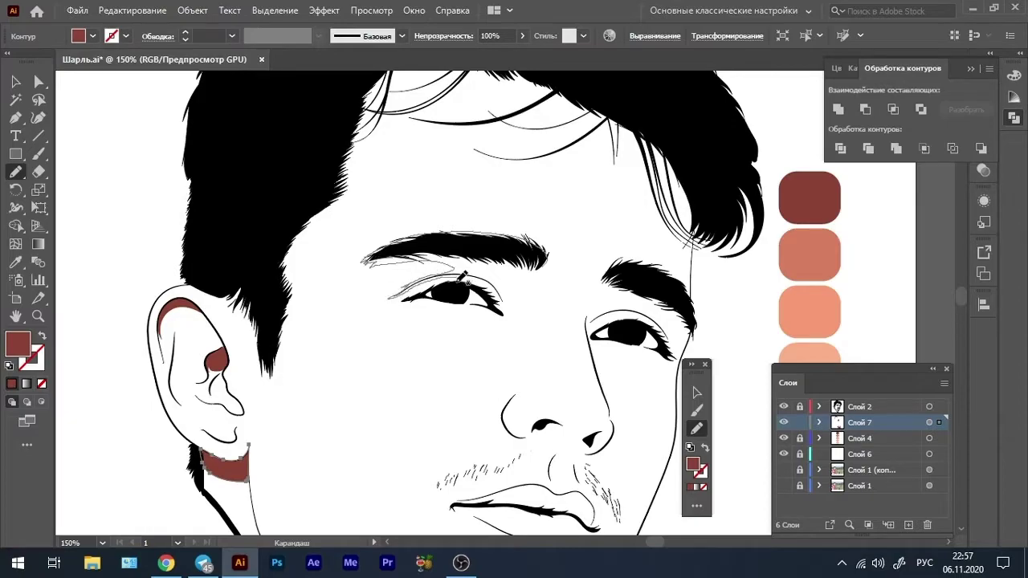
pyautogui.moveTo(520, 305); pyautogui.dragTo(482, 317)
pyautogui.hscroll(3, 574, 294)
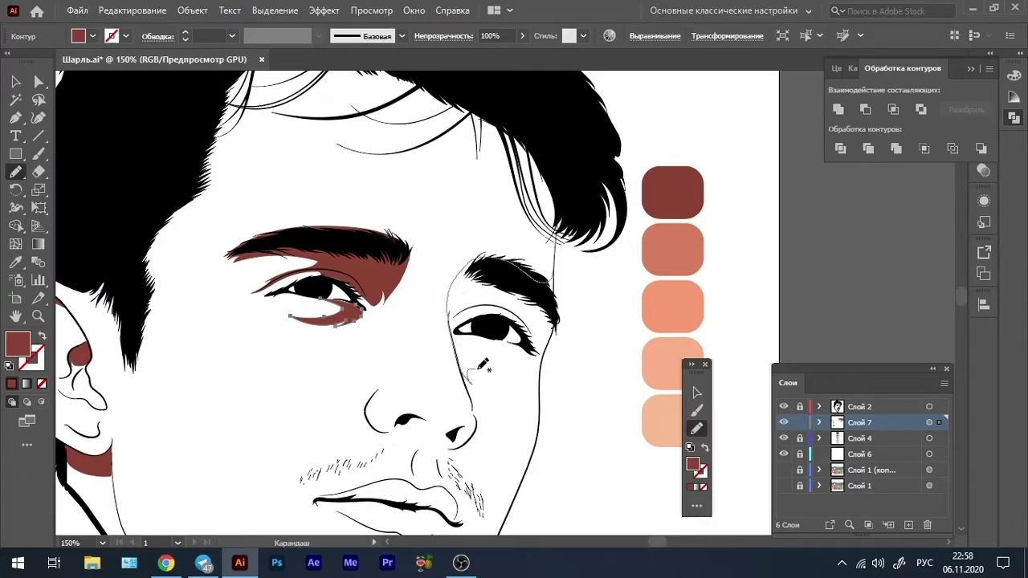
pyautogui.moveTo(537, 377); pyautogui.dragTo(557, 325)
pyautogui.scroll(2, 563, 313)
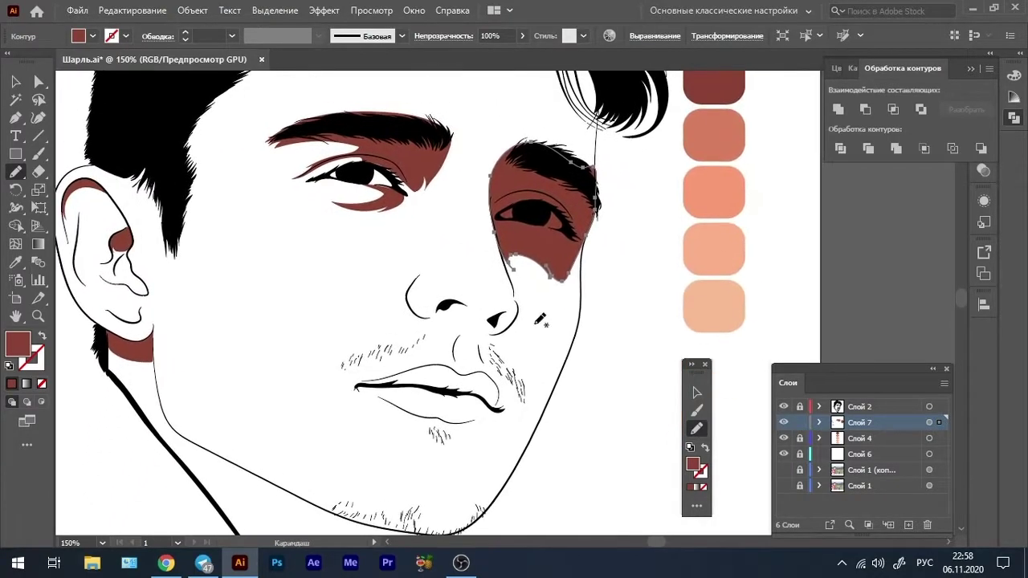
pyautogui.scroll(-5, 528, 323)
pyautogui.hscroll(-2, 527, 324)
pyautogui.moveTo(163, 321); pyautogui.dragTo(363, 501)
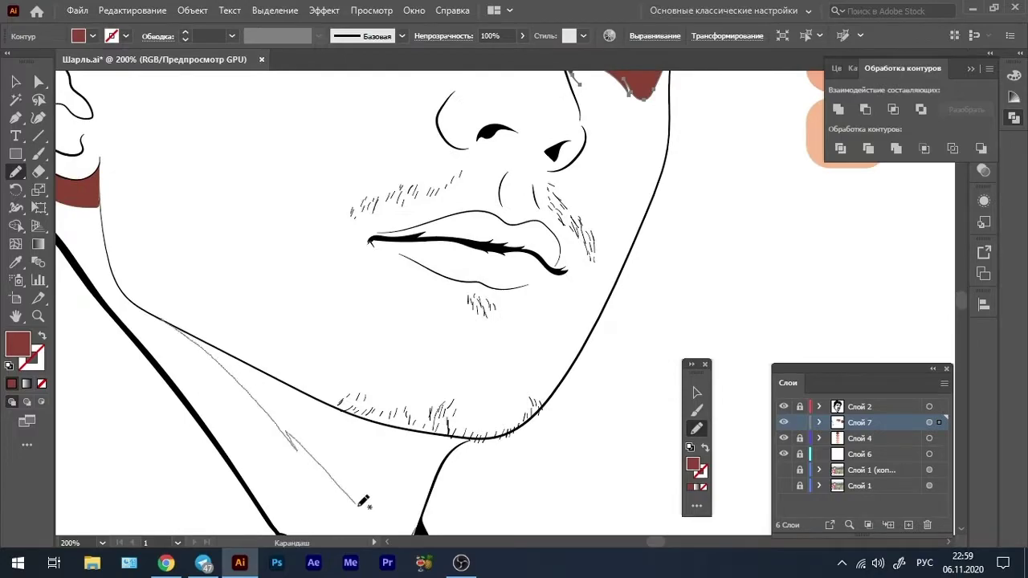
# Close the dark-red jaw shadow and delete an unwanted nose shadow shape
pyautogui.moveTo(447, 464); pyautogui.dragTo(170, 321)
pyautogui.moveTo(558, 181); pyautogui.dragTo(522, 331)
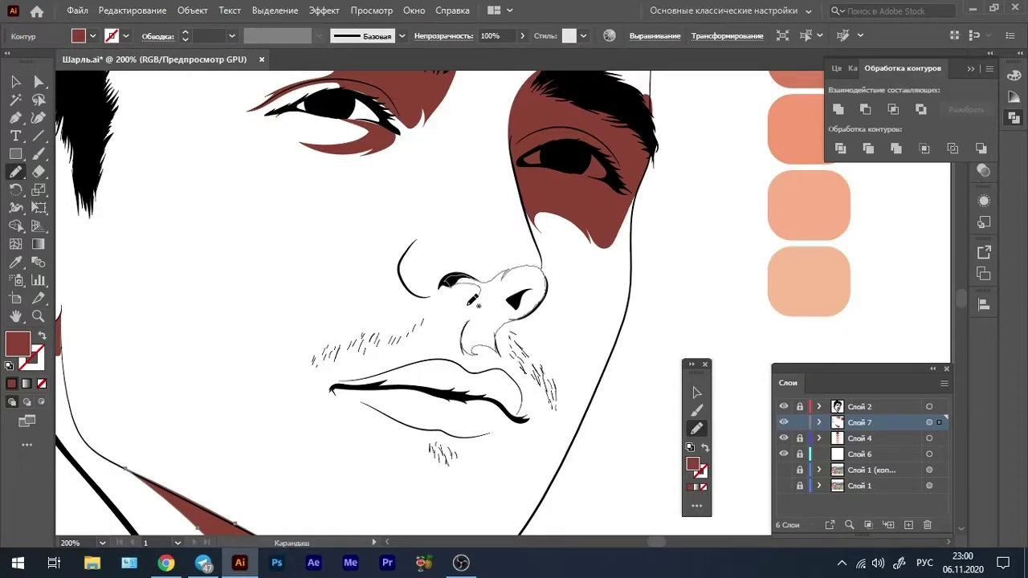
pyautogui.moveTo(474, 300); pyautogui.dragTo(467, 309)
pyautogui.scroll(-3, 470, 313)
pyautogui.scroll(3, 470, 313)
pyautogui.press('v')
pyautogui.press('Delete')
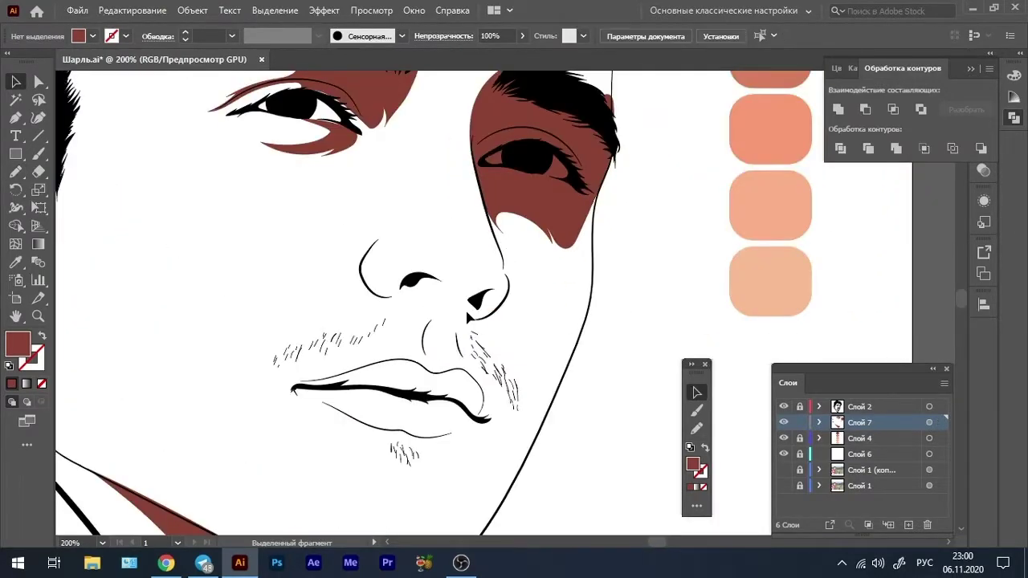
# Draw the dark-red shadow along the right side of the face and cheek
pyautogui.press('n')
pyautogui.moveTo(509, 166); pyautogui.dragTo(520, 249)
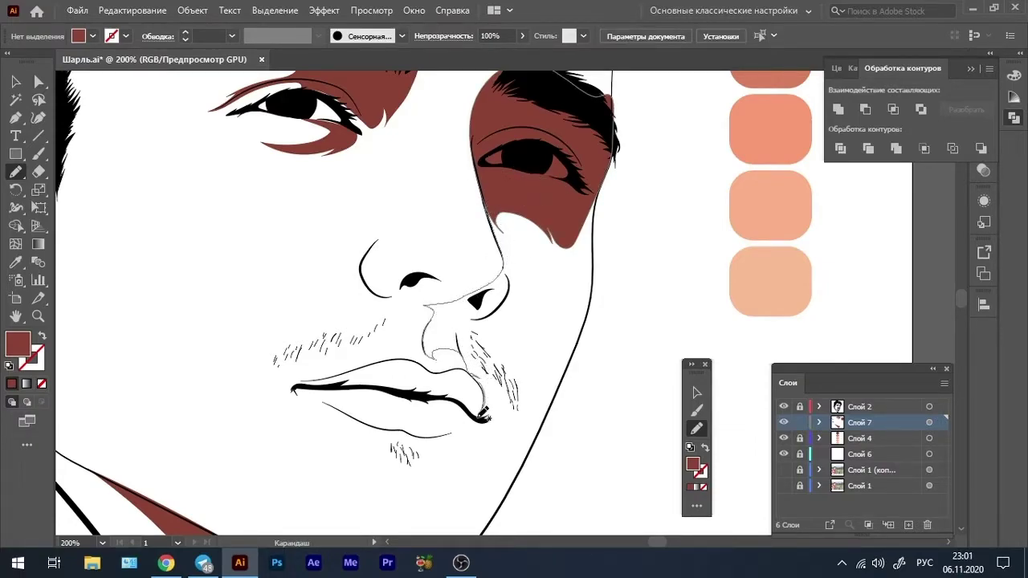
pyautogui.moveTo(554, 402)
pyautogui.mouseDown()
pyautogui.moveTo(594, 265)
pyautogui.moveTo(494, 224)
pyautogui.mouseUp()
pyautogui.hotkey('ctrl', '0')
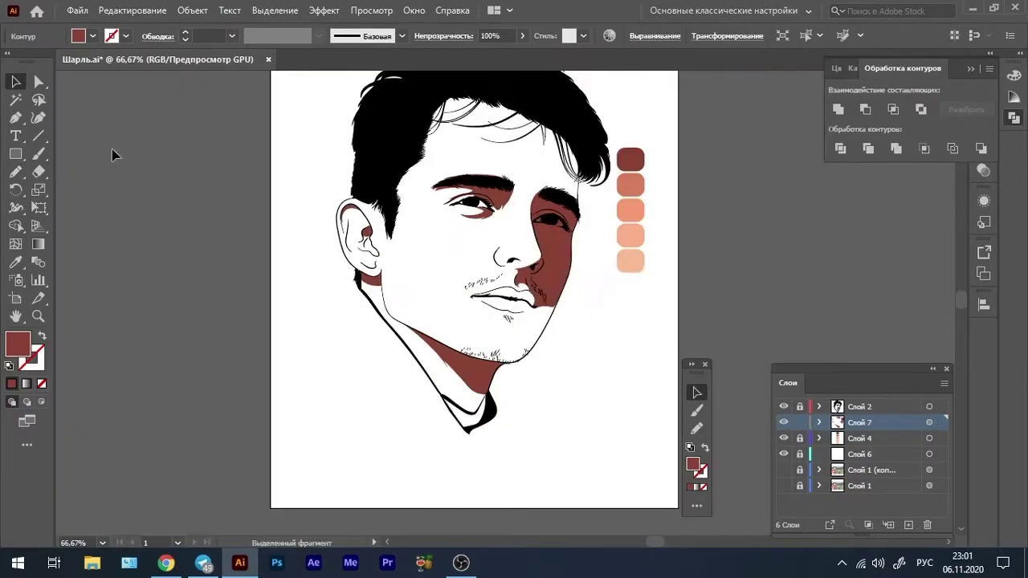
pyautogui.press('v')
pyautogui.scroll(2, 454, 254)
pyautogui.hscroll(-2, 456, 253)
pyautogui.press('n')
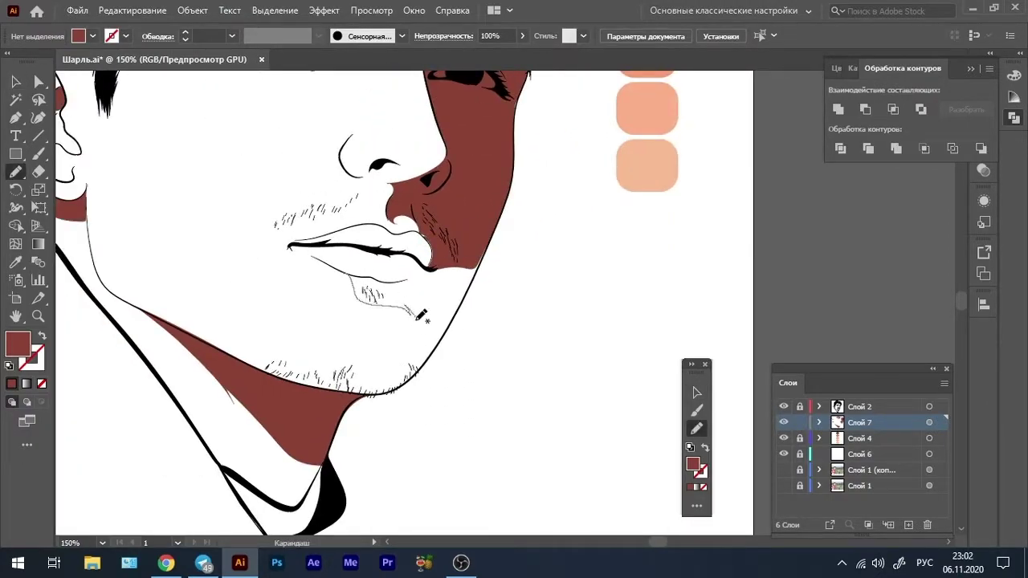
# Extend the dark-red chin shadow along the stubble line and add a hairline shadow
pyautogui.moveTo(354, 371); pyautogui.dragTo(363, 392)
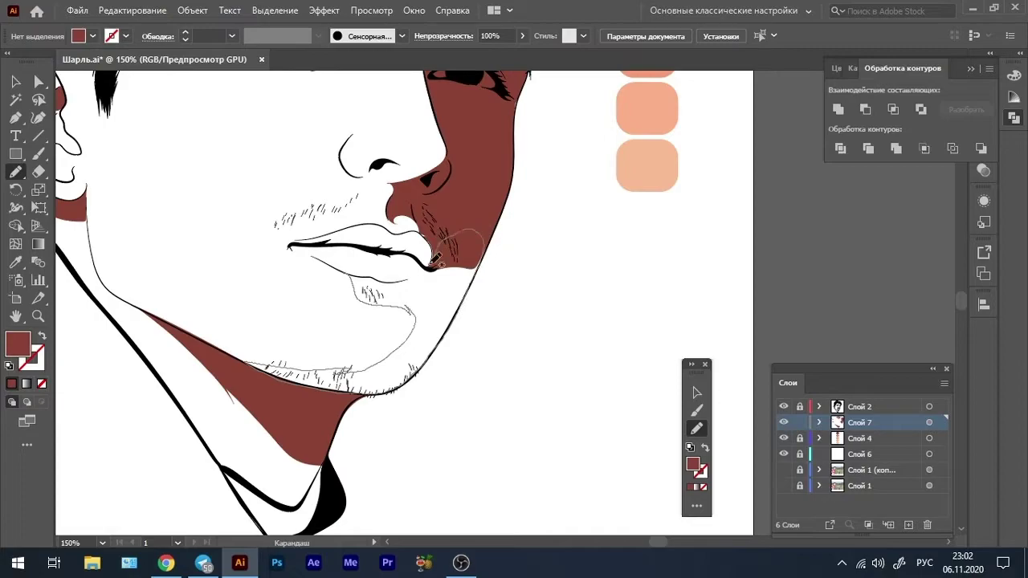
pyautogui.moveTo(351, 273); pyautogui.dragTo(346, 272)
pyautogui.scroll(5, 537, 298)
pyautogui.moveTo(532, 321)
pyautogui.mouseDown()
pyautogui.moveTo(507, 178)
pyautogui.moveTo(528, 276)
pyautogui.mouseUp()
pyautogui.scroll(-5, 402, 361)
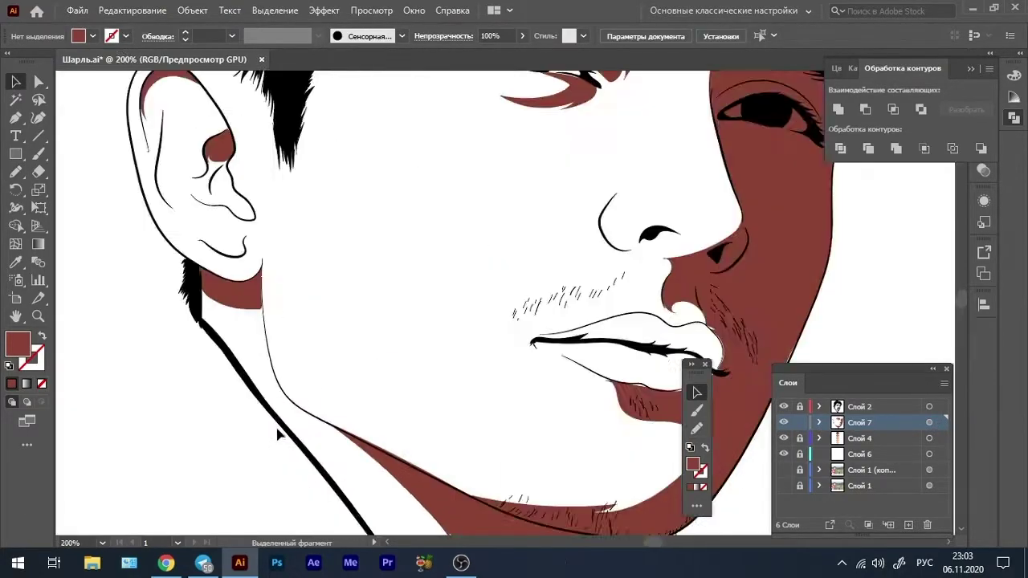
pyautogui.hotkey('ctrl', '-')
# Add a new layer and pick the salmon skin tone as the Pencil fill
pyautogui.scroll(1, 447, 378)
pyautogui.hotkey('ctrl', 'l')
pyautogui.press('n')
pyautogui.scroll(2, 265, 306)
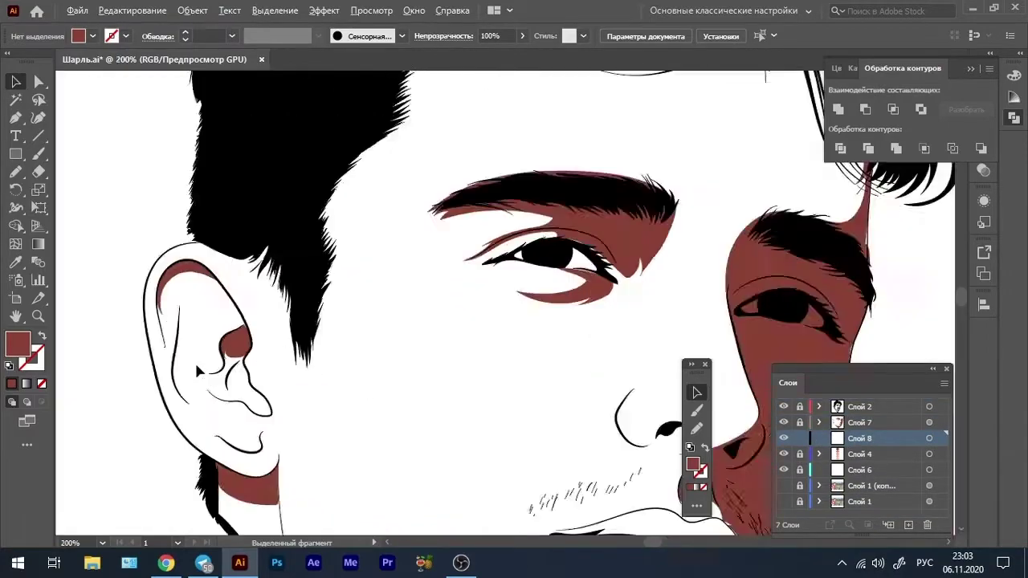
pyautogui.scroll(1, 294, 283)
pyautogui.scroll(-3, 295, 281)
pyautogui.press('i')
pyautogui.click(682, 277)
pyautogui.press('n')
pyautogui.scroll(3, 317, 333)
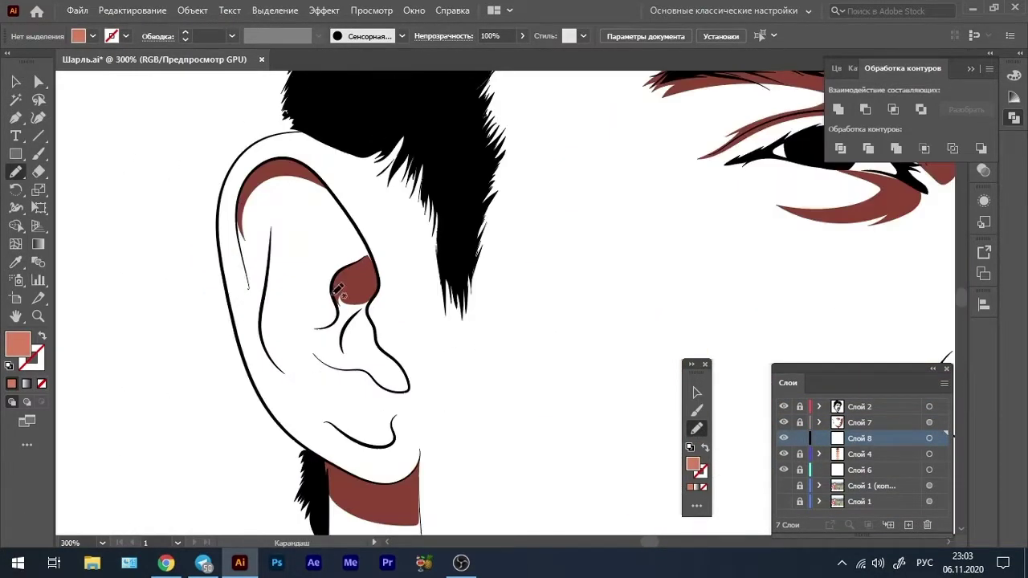
# Draw shading shapes inside the ear, along its rim and on the earlobe
pyautogui.moveTo(342, 340)
pyautogui.mouseDown()
pyautogui.moveTo(315, 331)
pyautogui.moveTo(299, 285)
pyautogui.mouseUp()
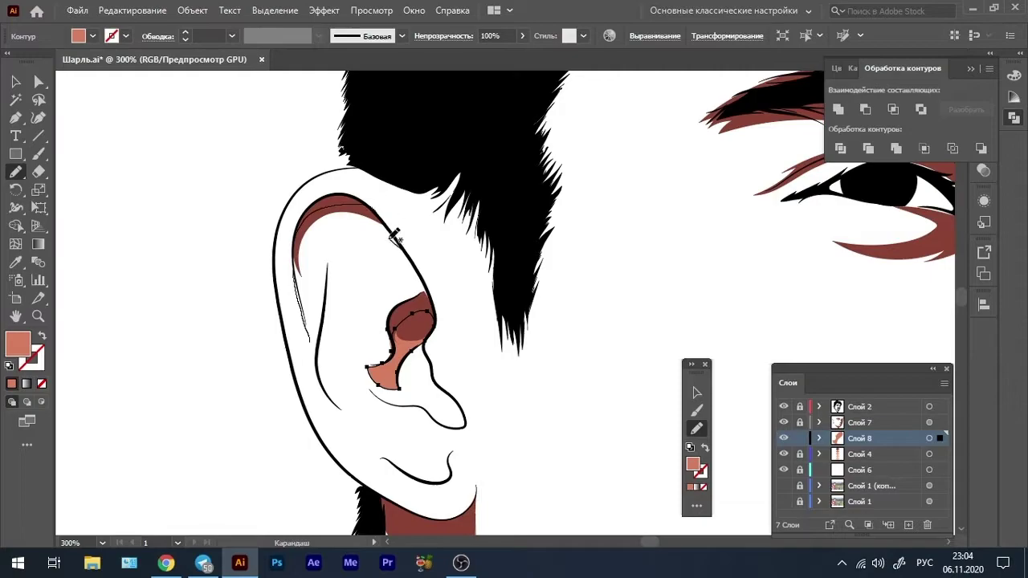
pyautogui.moveTo(394, 236); pyautogui.dragTo(309, 338)
pyautogui.scroll(-2, 442, 306)
pyautogui.moveTo(457, 332); pyautogui.dragTo(454, 335)
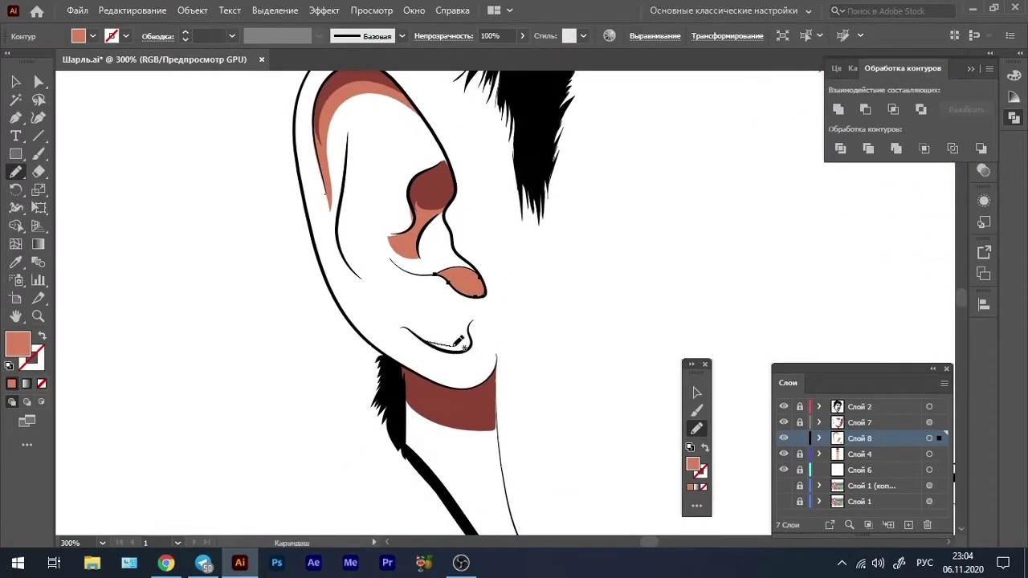
pyautogui.hscroll(-3, 448, 314)
pyautogui.moveTo(526, 353); pyautogui.dragTo(490, 369)
pyautogui.moveTo(412, 300); pyautogui.dragTo(400, 235)
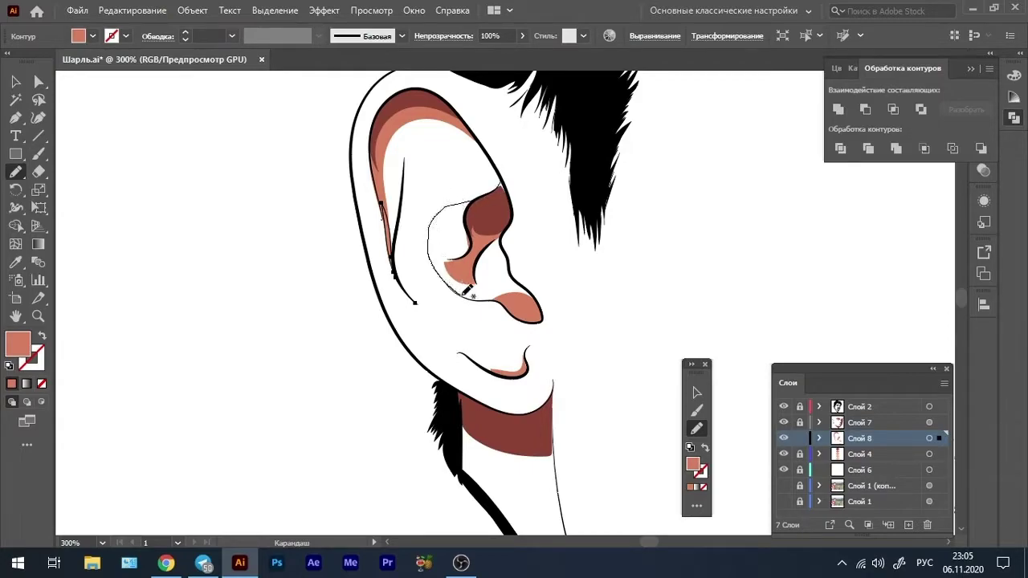
pyautogui.moveTo(465, 290); pyautogui.dragTo(480, 266)
# Trace shading down the hairline and around the brow, then close the cheek and chin shading
pyautogui.hscroll(10, 604, 237)
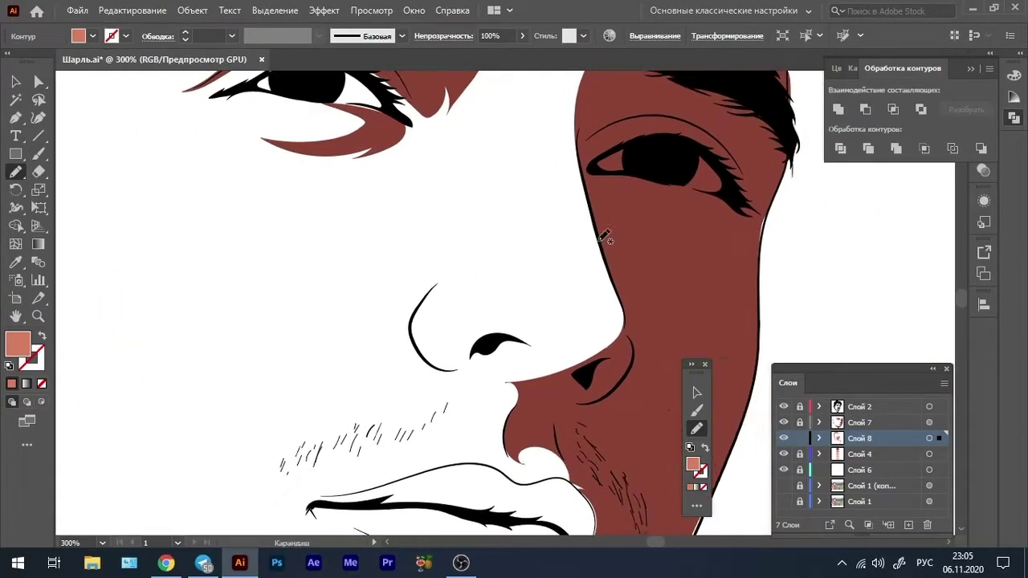
pyautogui.scroll(2, 604, 237)
pyautogui.hscroll(2, 580, 243)
pyautogui.moveTo(645, 235); pyautogui.dragTo(564, 220)
pyautogui.scroll(-1, 585, 252)
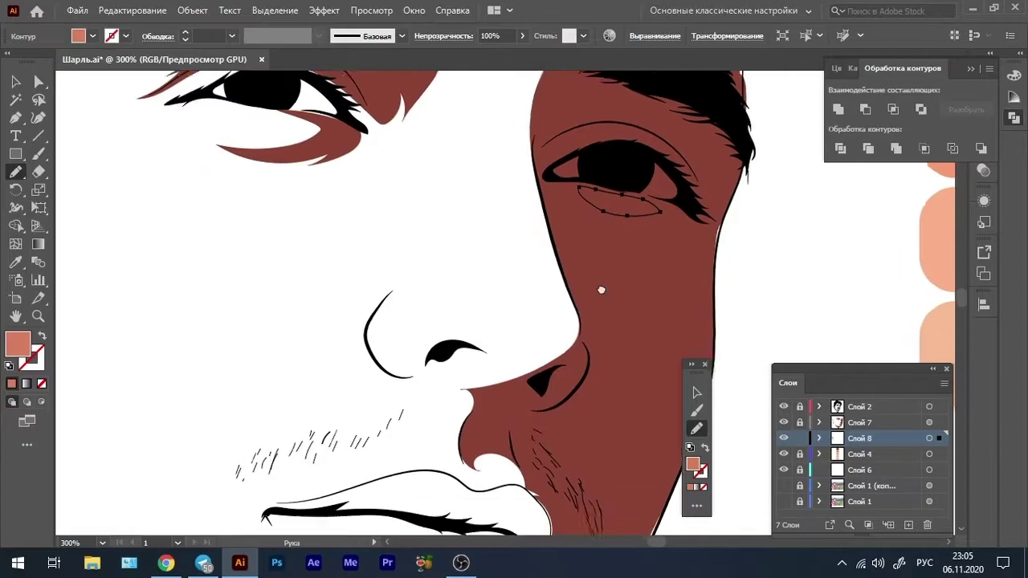
pyautogui.scroll(-5, 602, 287)
pyautogui.scroll(12, 601, 287)
pyautogui.scroll(4, 655, 215)
pyautogui.moveTo(671, 164); pyautogui.dragTo(565, 430)
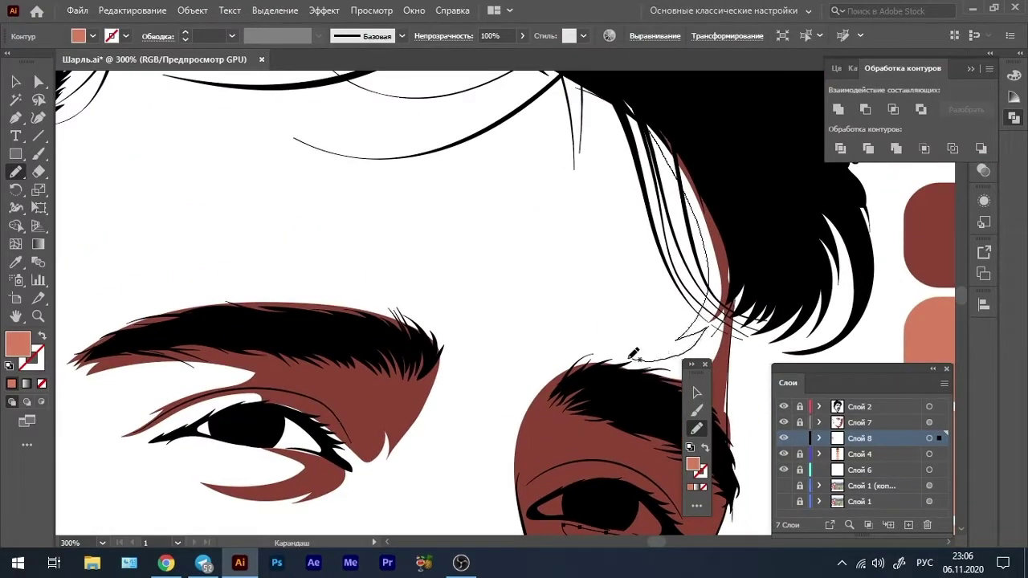
pyautogui.scroll(-15, 689, 115)
pyautogui.moveTo(472, 111)
pyautogui.mouseDown()
pyautogui.moveTo(453, 442)
pyautogui.moveTo(581, 248)
pyautogui.moveTo(476, 112)
pyautogui.mouseUp()
pyautogui.scroll(-5, 619, 280)
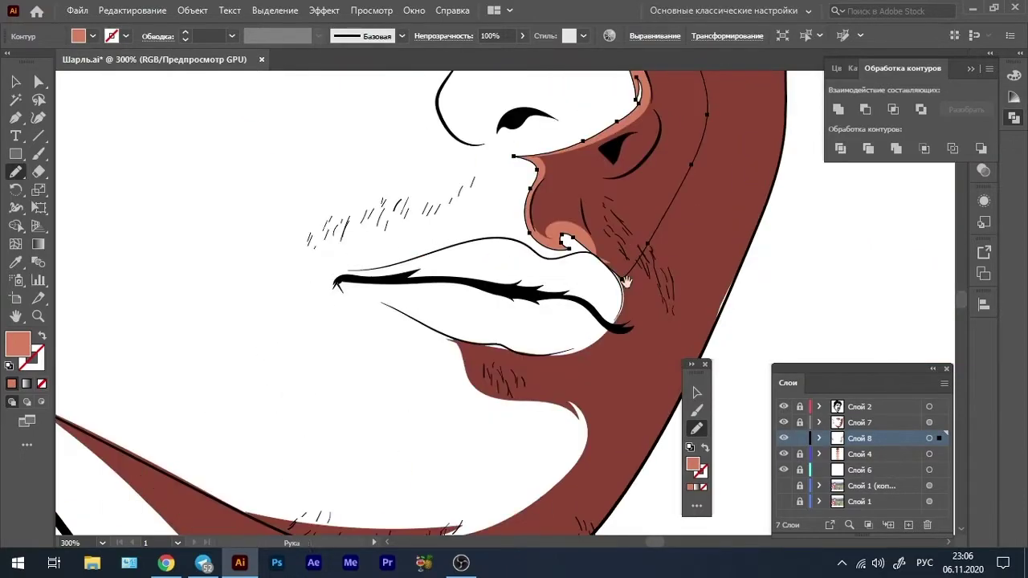
pyautogui.moveTo(421, 323)
pyautogui.mouseDown()
pyautogui.moveTo(528, 486)
pyautogui.moveTo(200, 497)
pyautogui.moveTo(566, 492)
pyautogui.moveTo(663, 289)
pyautogui.moveTo(420, 324)
pyautogui.mouseUp()
# Nudge the under-eye shading into place and draw a closed shading shape on the cheek
pyautogui.hotkey('ctrl', '0')
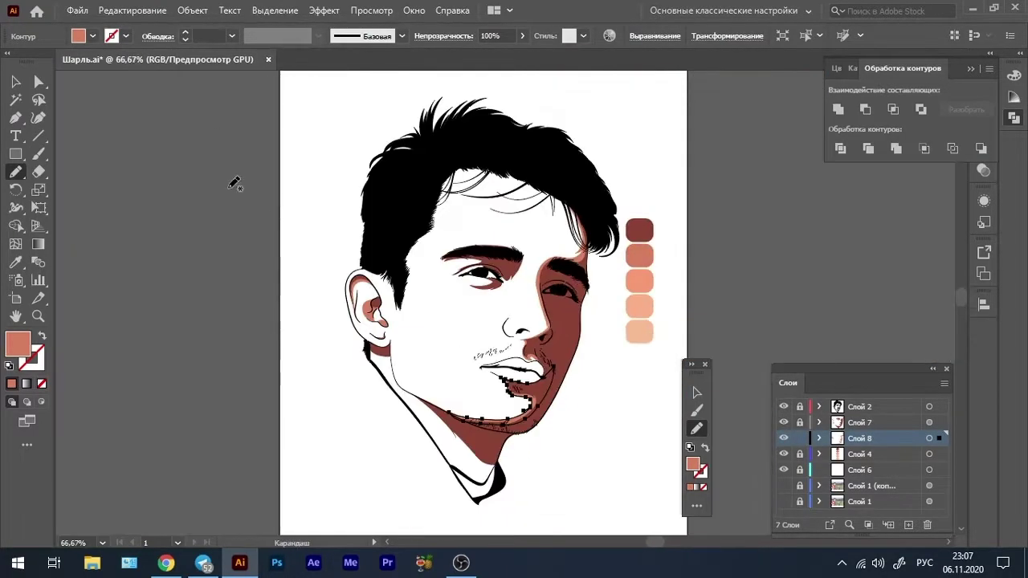
pyautogui.press('v')
pyautogui.scroll(5, 566, 273)
pyautogui.moveTo(566, 273); pyautogui.dragTo(534, 277)
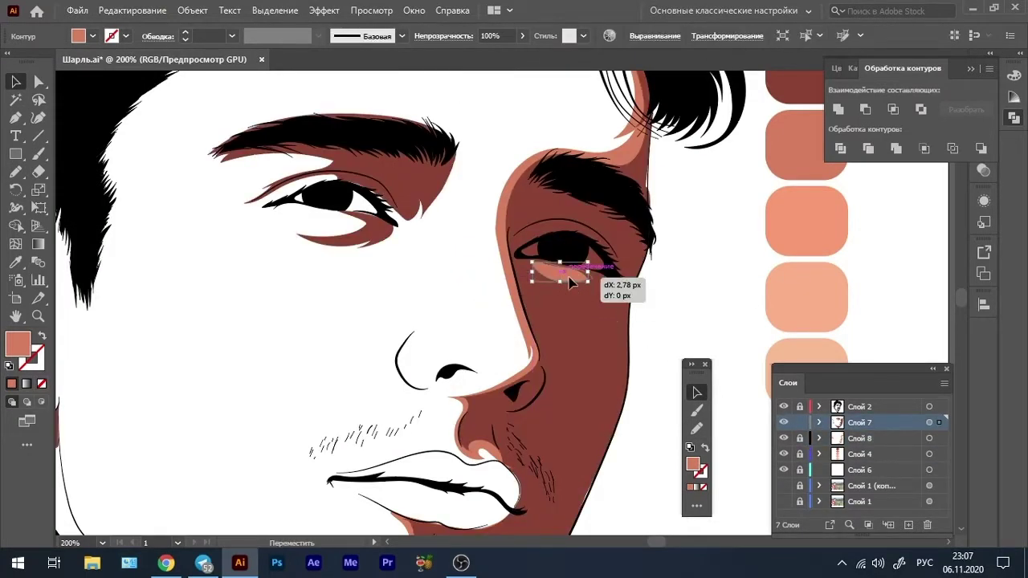
pyautogui.hotkey('ctrl', '0')
pyautogui.scroll(5, 373, 333)
pyautogui.press('n')
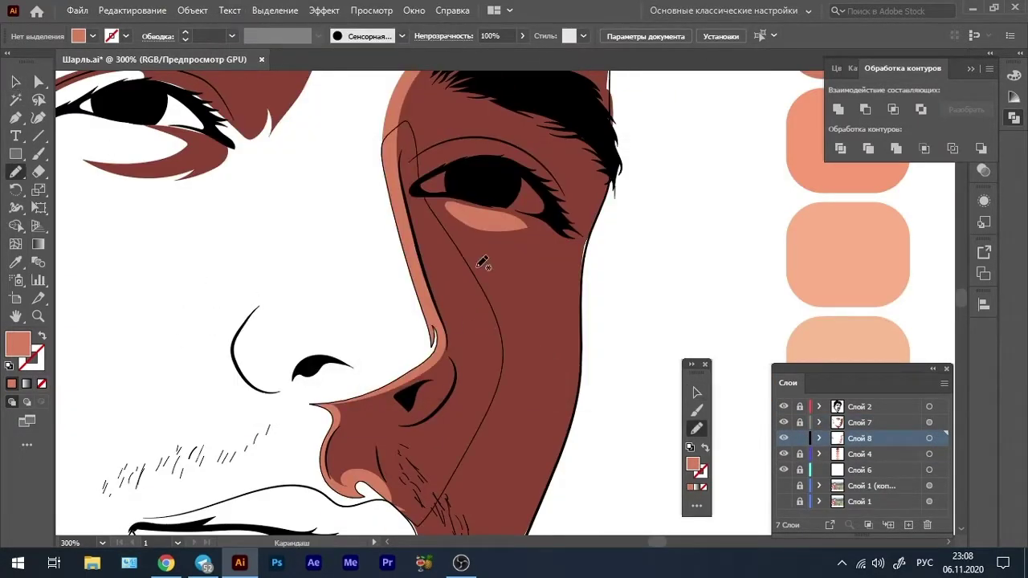
pyautogui.moveTo(495, 347); pyautogui.dragTo(468, 235)
# Make Слой 8 the active layer and sample the lighter salmon swatch as fill
pyautogui.hotkey('ctrl', '-')
pyautogui.hotkey('ctrl', '-')
pyautogui.press('v')
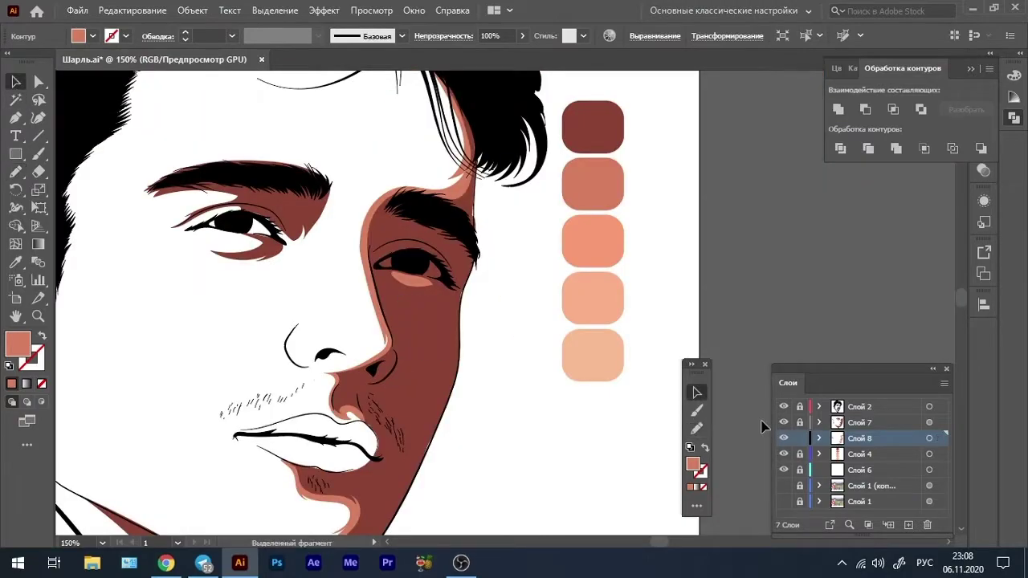
pyautogui.hotkey('ctrl', '-')
pyautogui.click(860, 438)
pyautogui.hotkey('ctrl', '-')
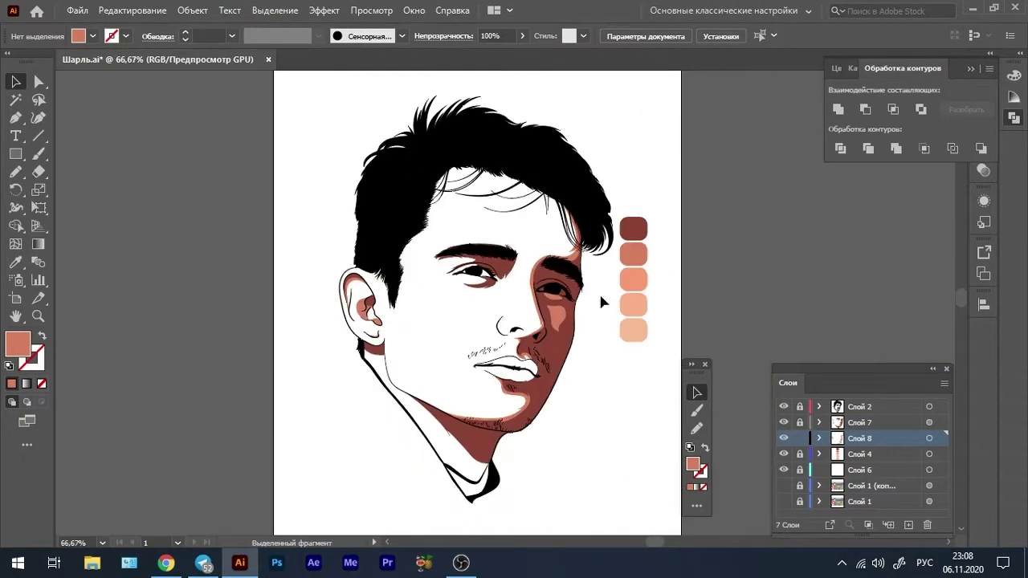
pyautogui.press('i')
pyautogui.click(632, 279)
# Create a new highlight layer and lock Слой 8 to protect the shading
pyautogui.click(908, 526)
pyautogui.click(799, 438)
pyautogui.keyDown('alt'); pyautogui.scroll(4, 354, 305); pyautogui.keyUp('alt')
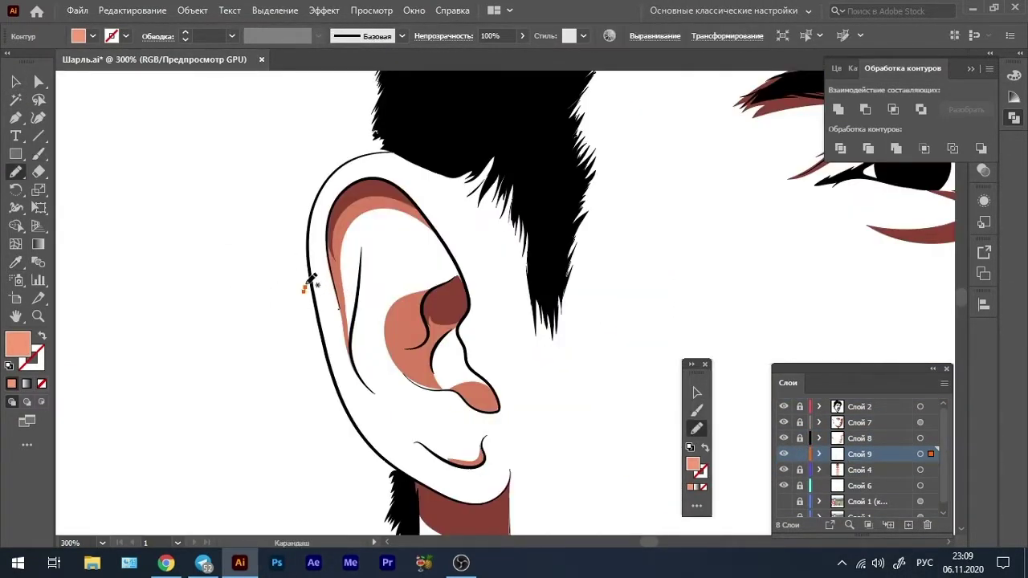
pyautogui.press('v')
pyautogui.press('n')
# Draw light salmon highlights inside the ear and along its top, ending near the lobe
pyautogui.moveTo(371, 206); pyautogui.dragTo(361, 251)
pyautogui.moveTo(445, 311); pyautogui.dragTo(407, 245)
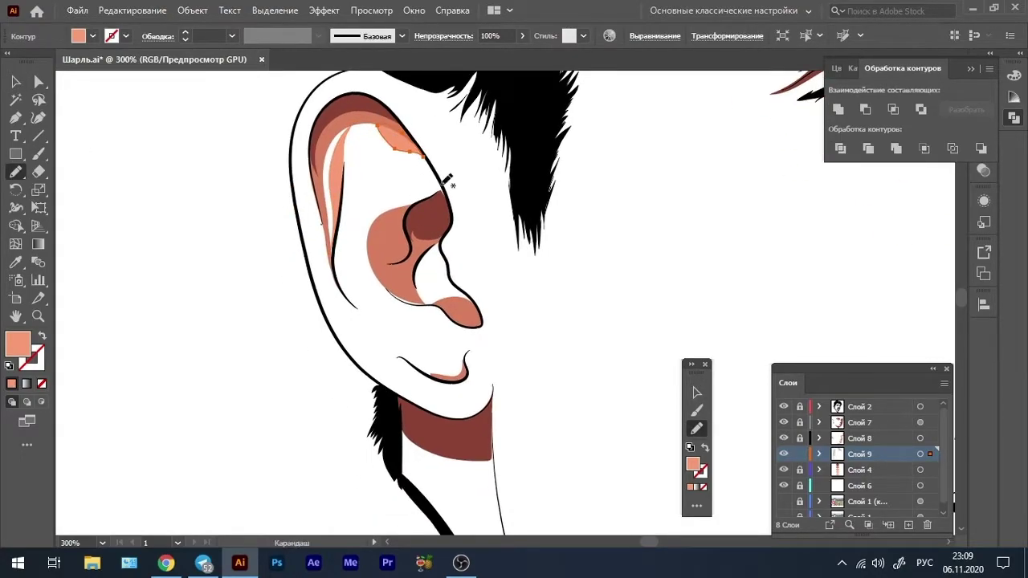
pyautogui.moveTo(431, 197)
pyautogui.mouseDown()
pyautogui.moveTo(449, 179)
pyautogui.moveTo(389, 295)
pyautogui.mouseUp()
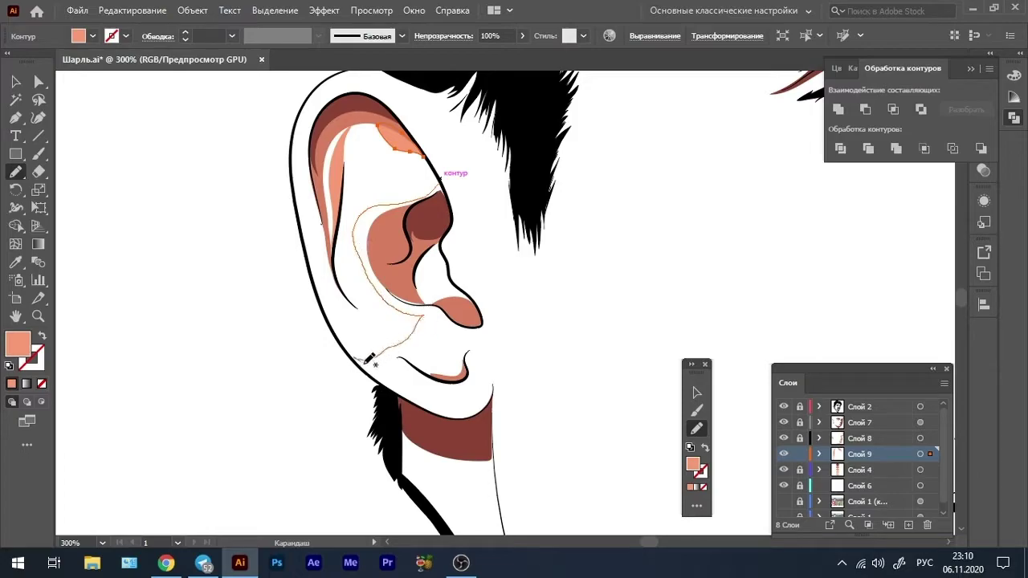
pyautogui.moveTo(468, 403); pyautogui.dragTo(472, 347)
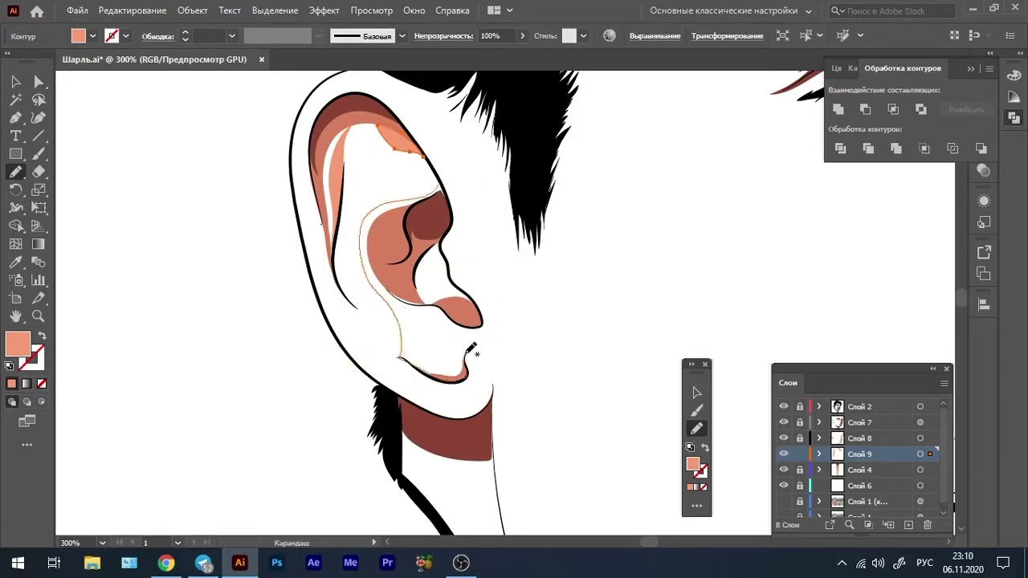
pyautogui.scroll(-5, 450, 249)
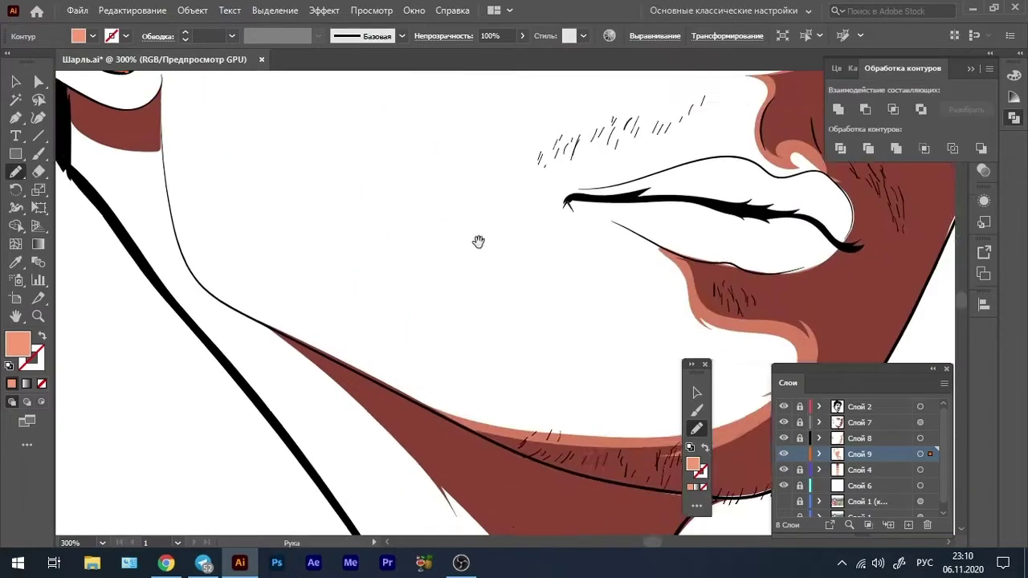
pyautogui.hscroll(3, 477, 241)
pyautogui.scroll(3, 514, 285)
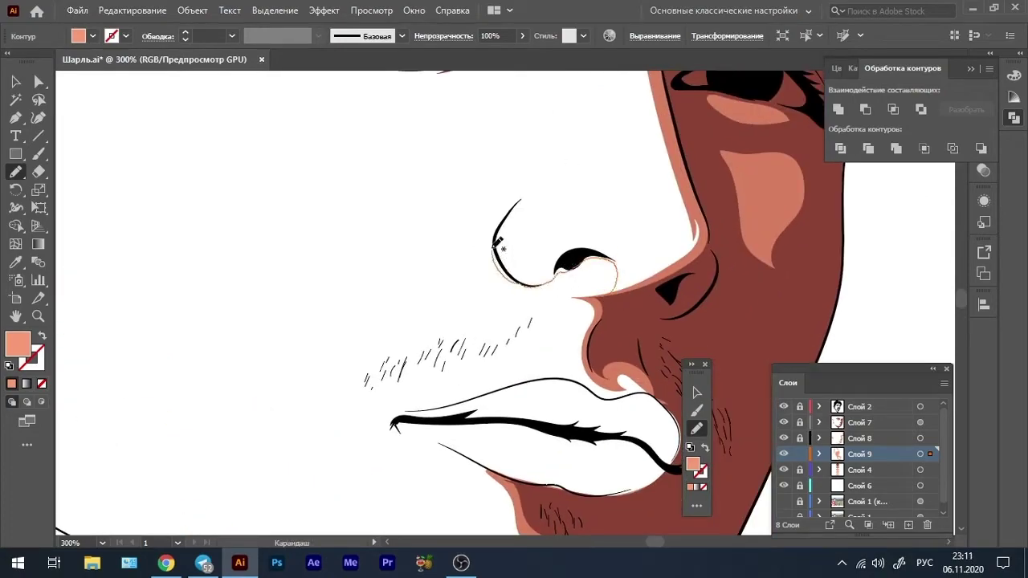
# Add highlights around the nostril and nose bridge, and along the brow and forehead edge
pyautogui.moveTo(494, 248); pyautogui.dragTo(630, 302)
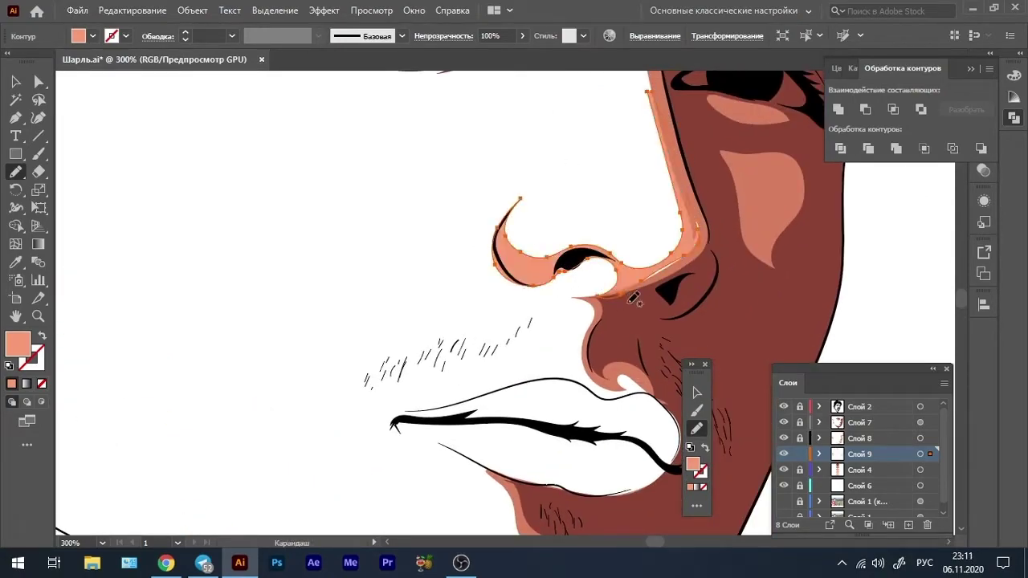
pyautogui.scroll(5, 634, 298)
pyautogui.moveTo(554, 385); pyautogui.dragTo(735, 165)
pyautogui.moveTo(703, 252); pyautogui.dragTo(604, 321)
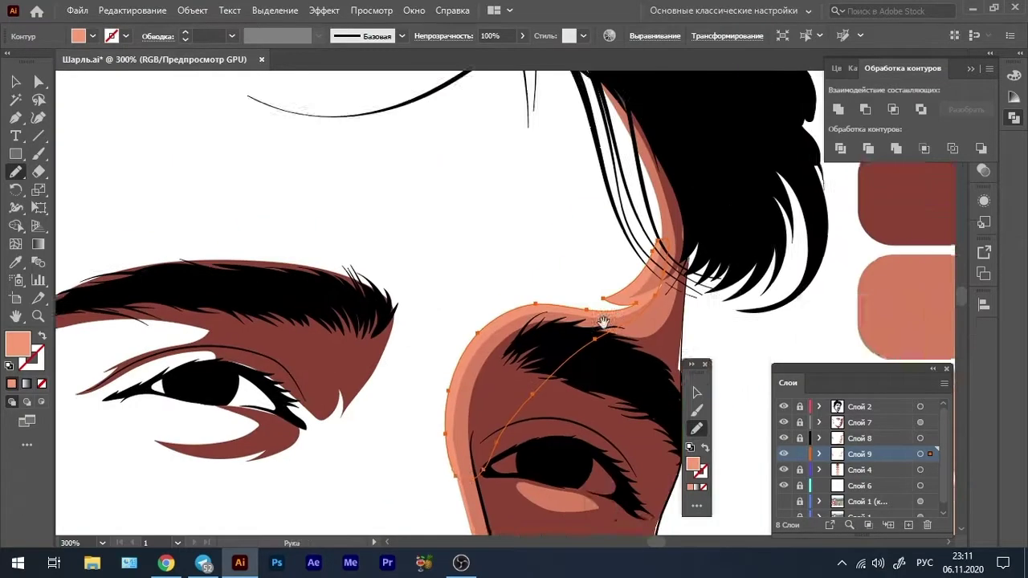
pyautogui.scroll(1, 626, 297)
pyautogui.scroll(-2, 650, 321)
pyautogui.scroll(-5, 643, 322)
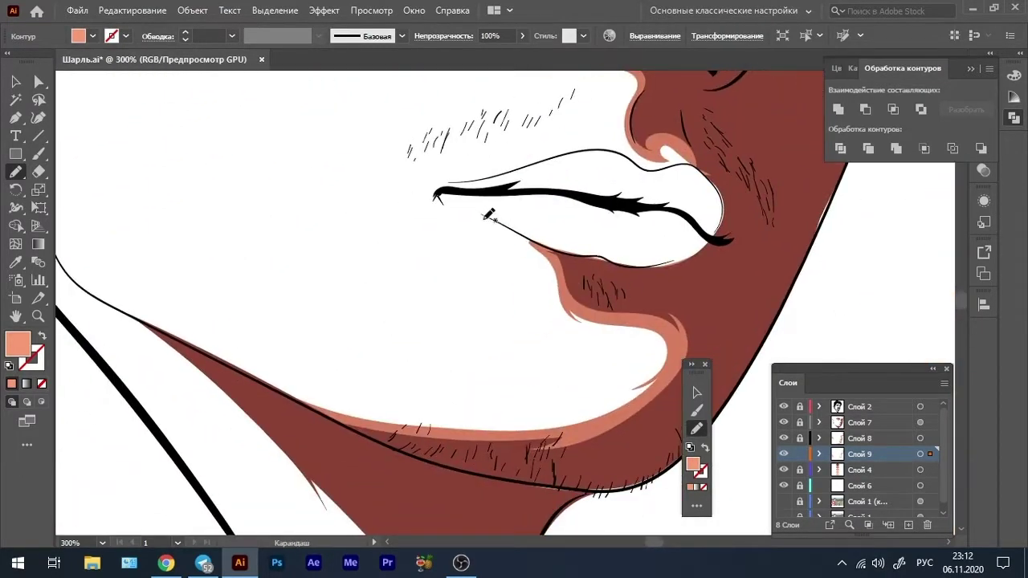
# Draw highlights along the lip line, chin and both sides of the jaw
pyautogui.moveTo(718, 235); pyautogui.dragTo(512, 188)
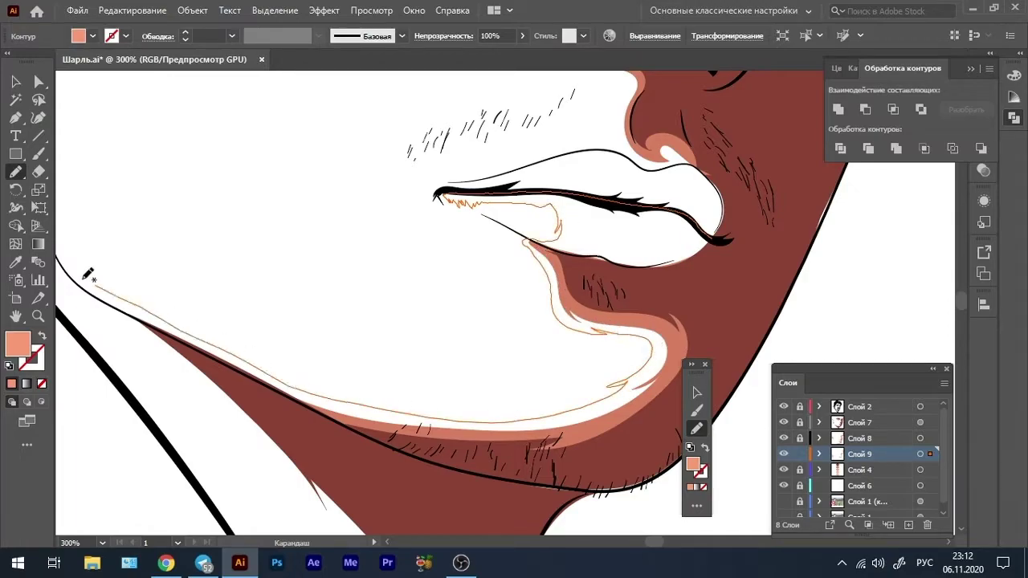
pyautogui.moveTo(567, 217); pyautogui.dragTo(566, 461)
pyautogui.hotkey('ctrl', '1')
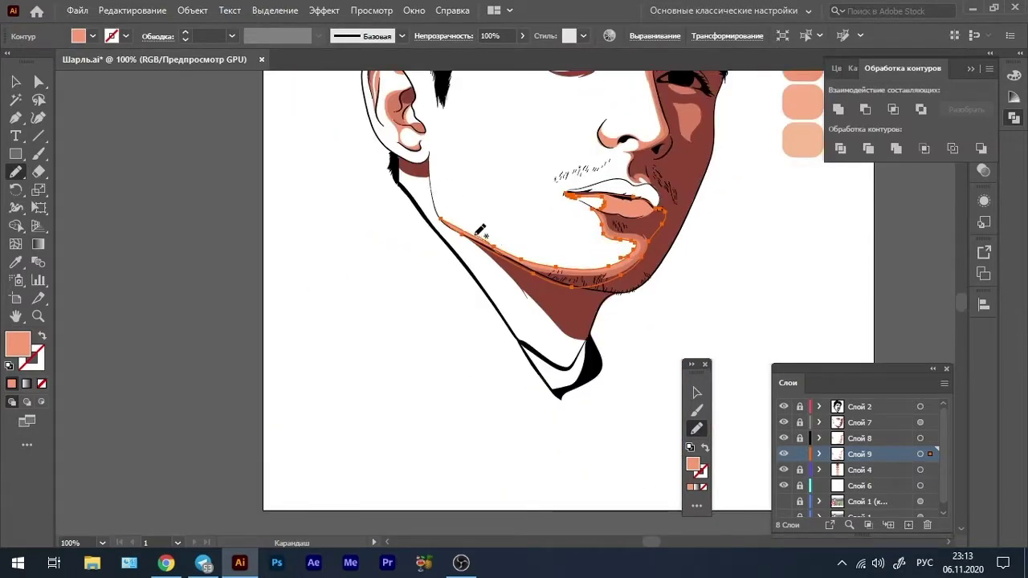
pyautogui.moveTo(440, 185); pyautogui.dragTo(508, 312)
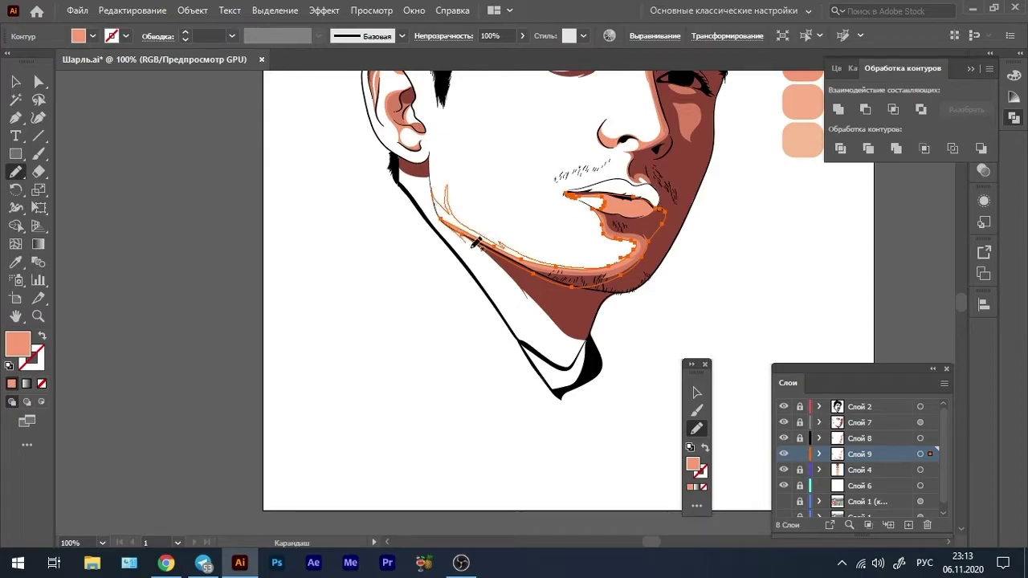
pyautogui.press('v')
pyautogui.hotkey('ctrl', 'shift', 'a')
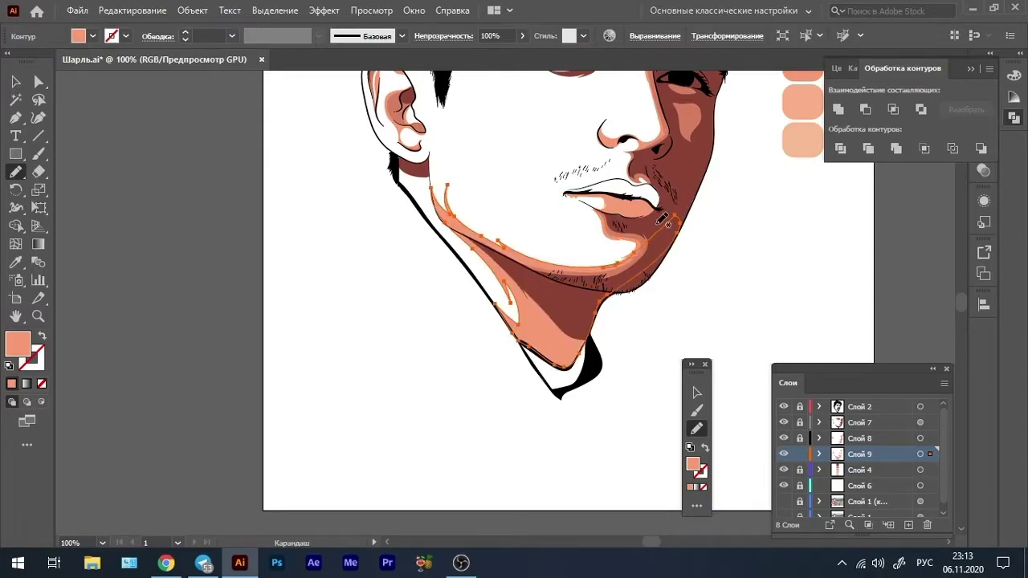
pyautogui.scroll(-2, 383, 259)
pyautogui.scroll(2, 383, 258)
pyautogui.scroll(3, 530, 273)
# Trace a closed salmon highlight around the lower eyelid and left eyebrow, then zoom out
pyautogui.press('n')
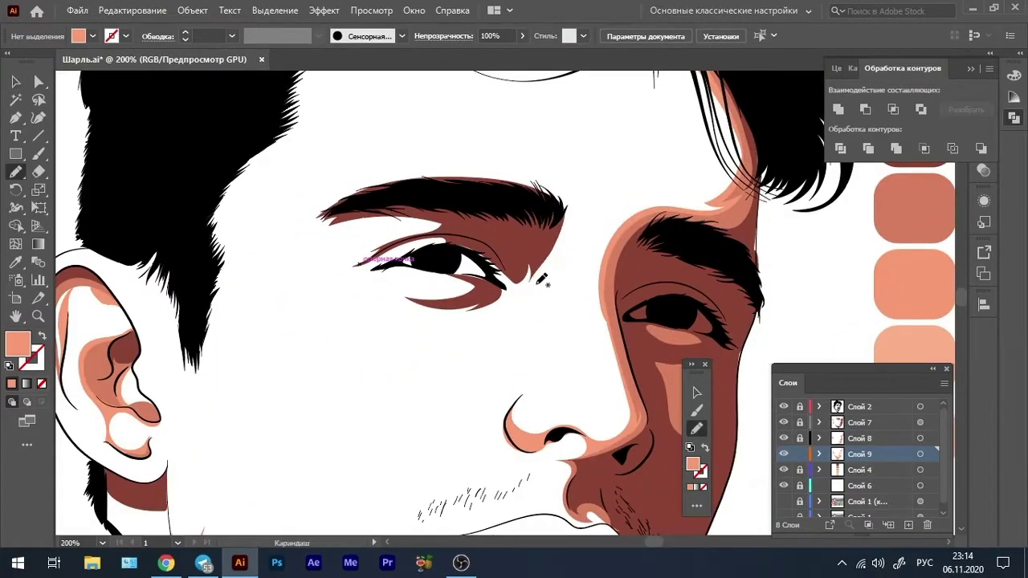
pyautogui.moveTo(509, 287); pyautogui.dragTo(356, 274)
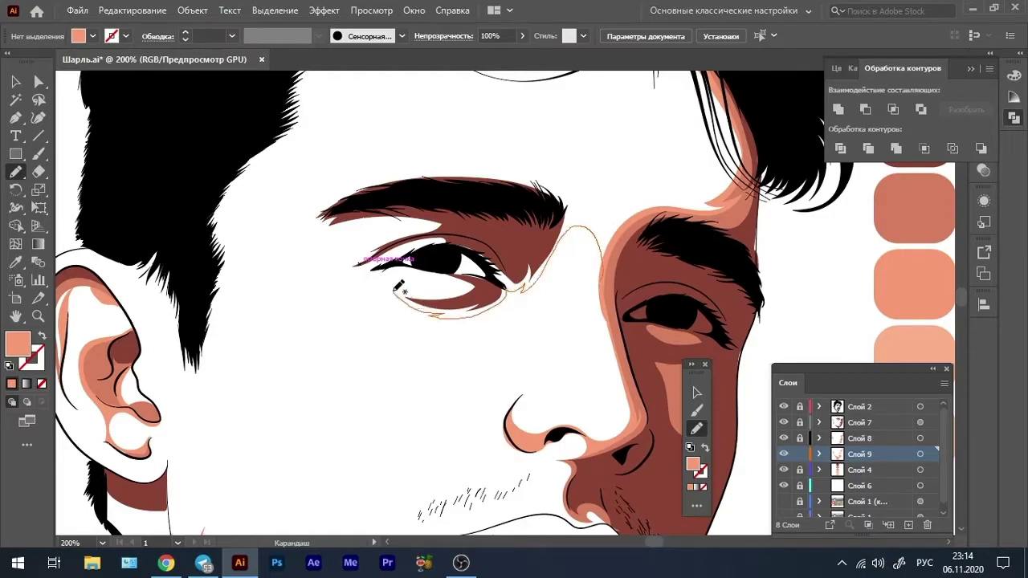
pyautogui.moveTo(418, 221); pyautogui.dragTo(532, 189)
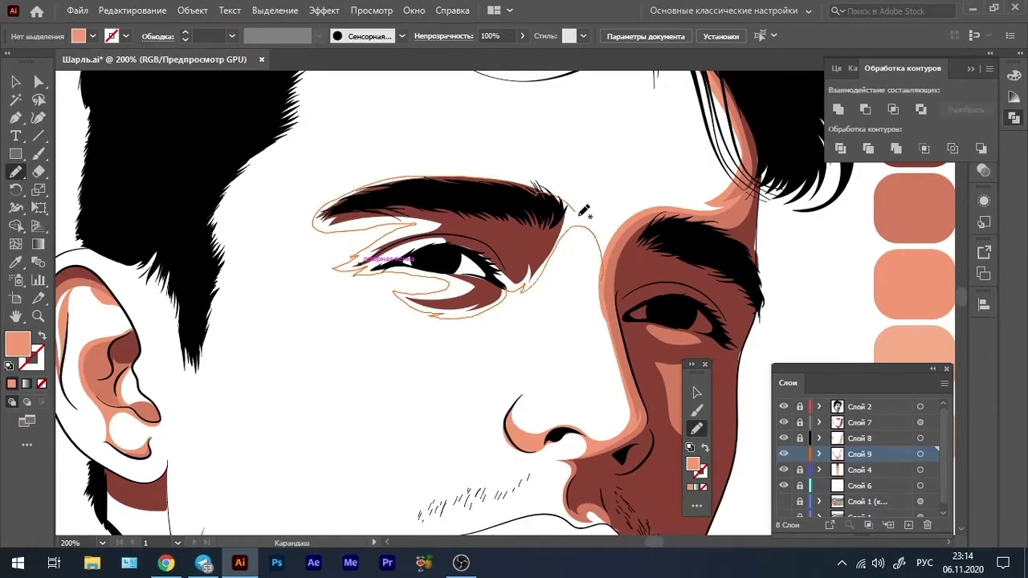
pyautogui.moveTo(584, 210); pyautogui.dragTo(591, 221)
pyautogui.hotkey('ctrl', '0')
pyautogui.press('v')
pyautogui.scroll(3, 476, 276)
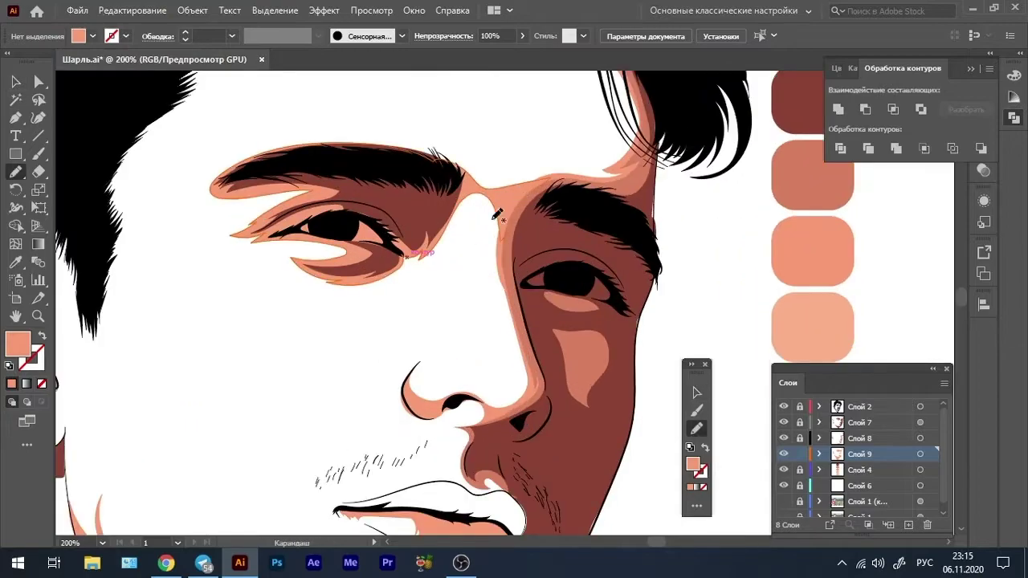
pyautogui.press('q')
pyautogui.scroll(-3, 369, 290)
pyautogui.scroll(4, 287, 322)
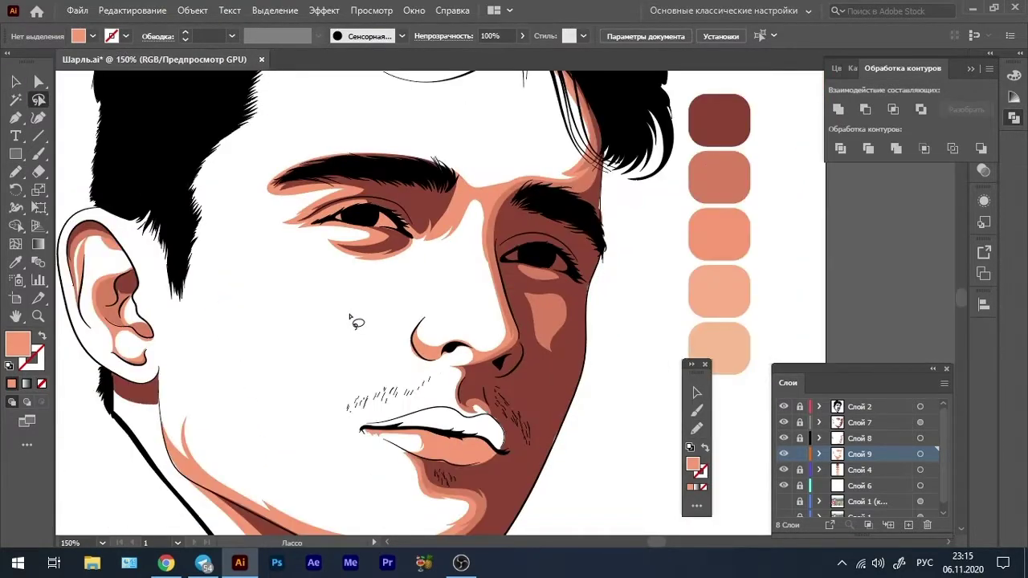
# Brush thin salmon stroke lines beneath the hair strands across the forehead
pyautogui.press('n')
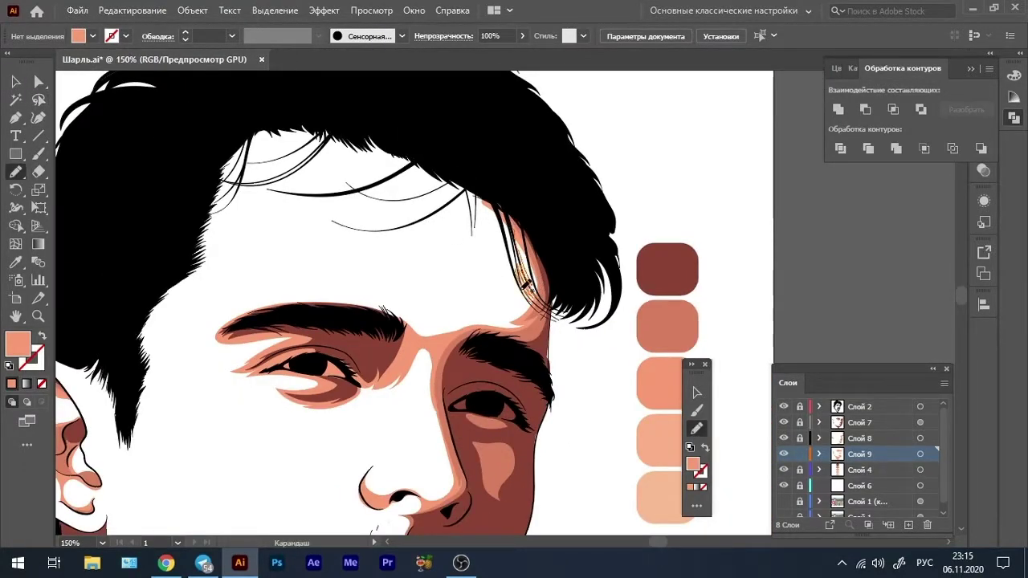
pyautogui.press('b')
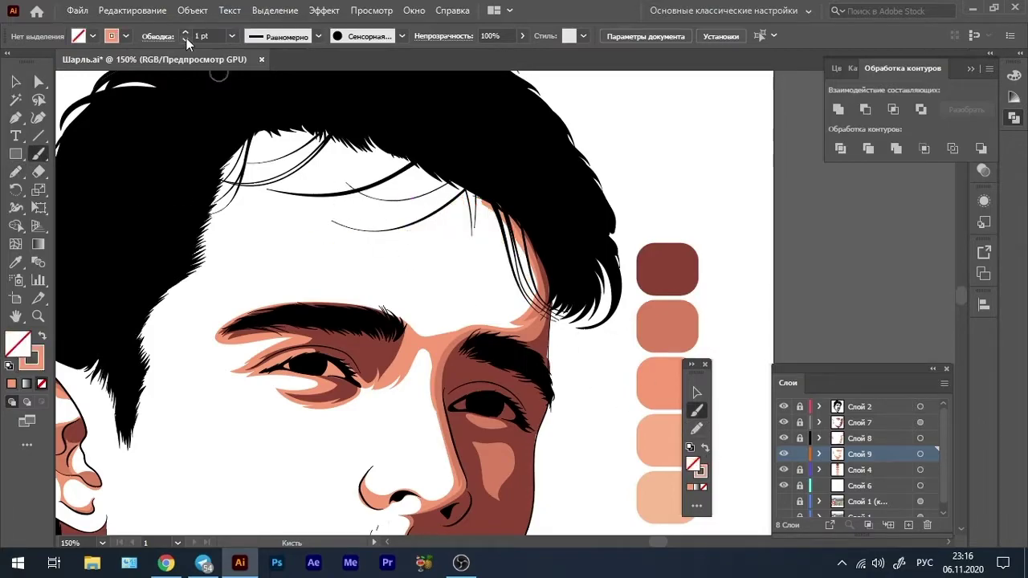
pyautogui.press('F6')
pyautogui.hotkey('shift', 'x')
pyautogui.moveTo(721, 172); pyautogui.dragTo(701, 199)
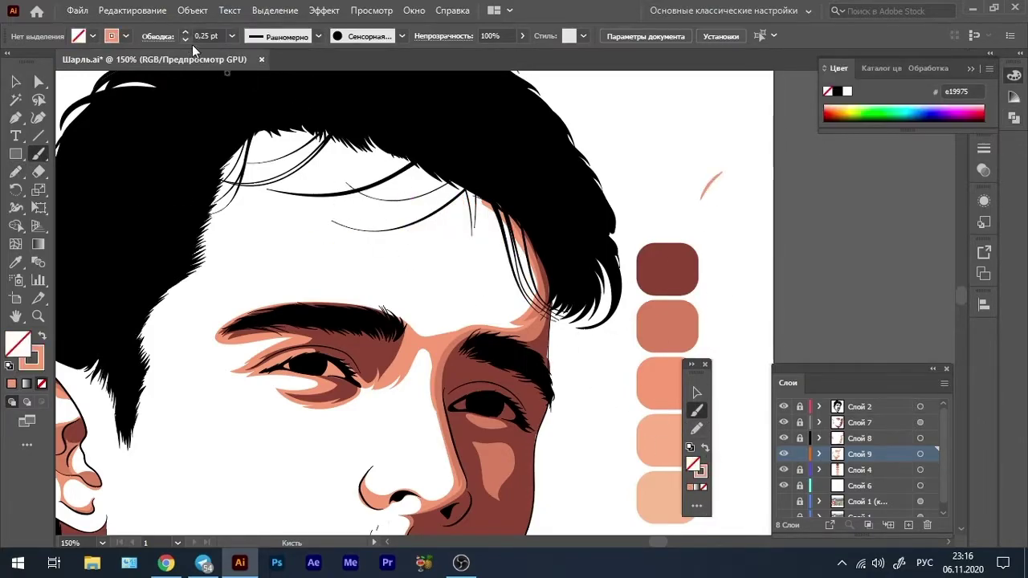
pyautogui.moveTo(374, 233); pyautogui.dragTo(449, 212)
pyautogui.moveTo(267, 195); pyautogui.dragTo(458, 186)
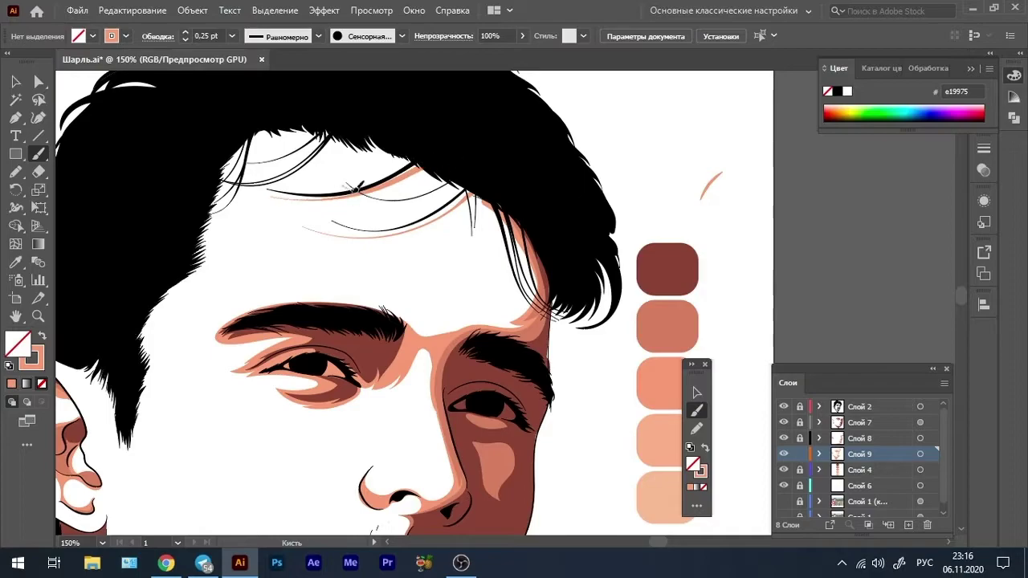
pyautogui.moveTo(244, 183); pyautogui.dragTo(329, 136)
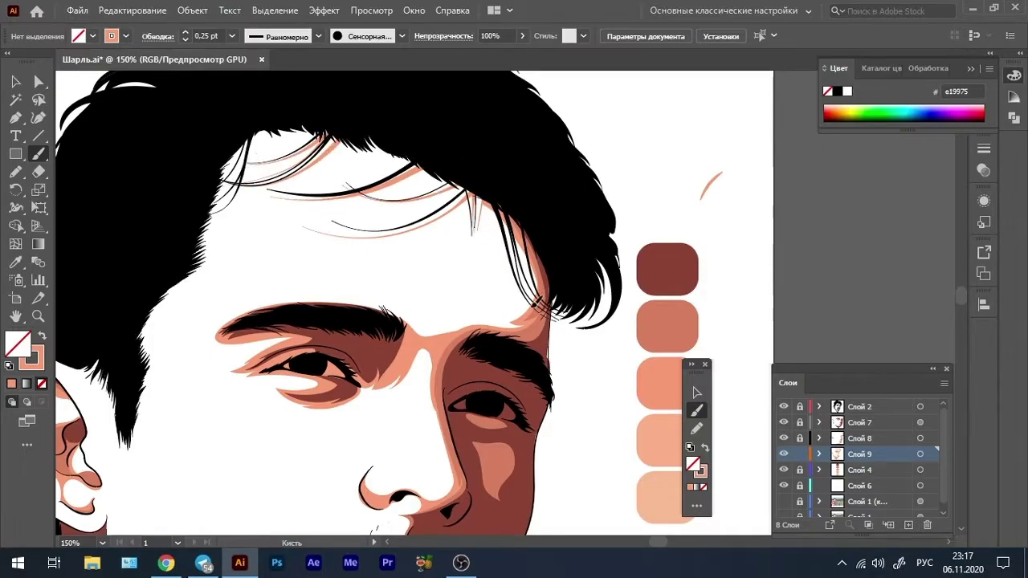
# Return to the Pencil with salmon fill and start a shape along a hair strand
pyautogui.moveTo(317, 244); pyautogui.dragTo(388, 285)
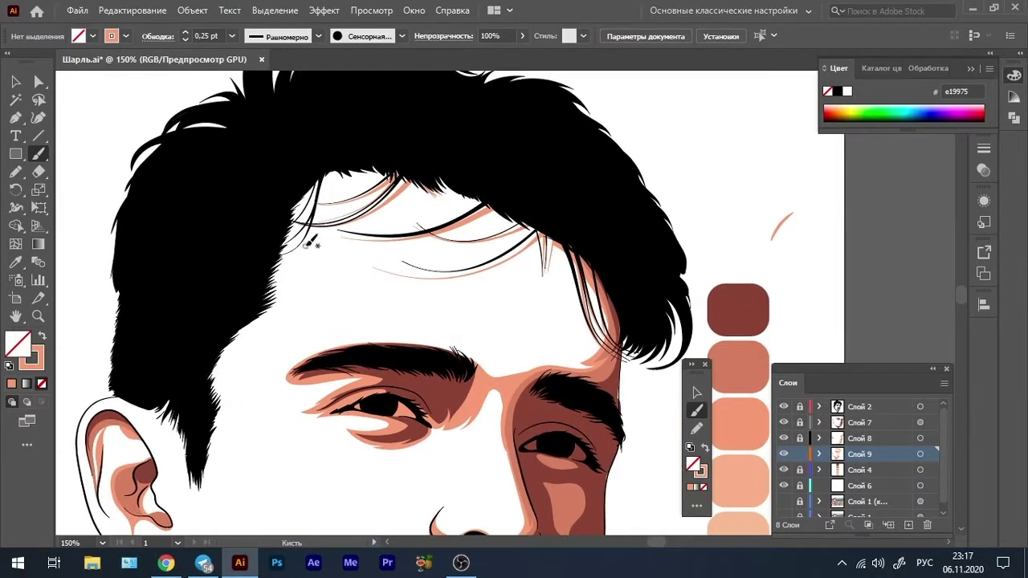
pyautogui.moveTo(310, 241); pyautogui.dragTo(286, 231)
pyautogui.press('n')
pyautogui.hotkey('shift', 'x')
pyautogui.moveTo(536, 231); pyautogui.dragTo(425, 181)
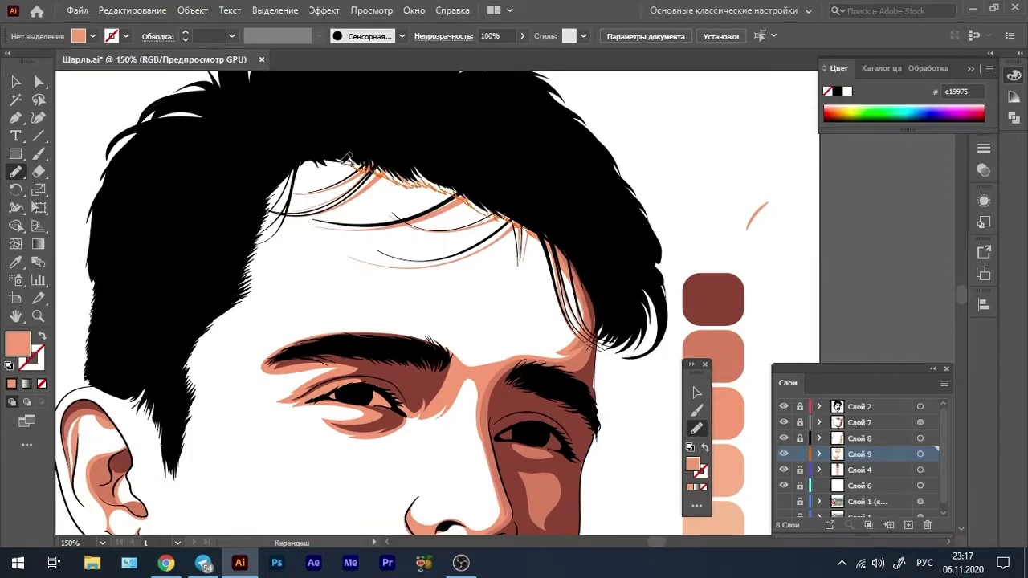
# Draw salmon shapes down the left hair edge and around the hairline
pyautogui.moveTo(347, 158); pyautogui.dragTo(193, 429)
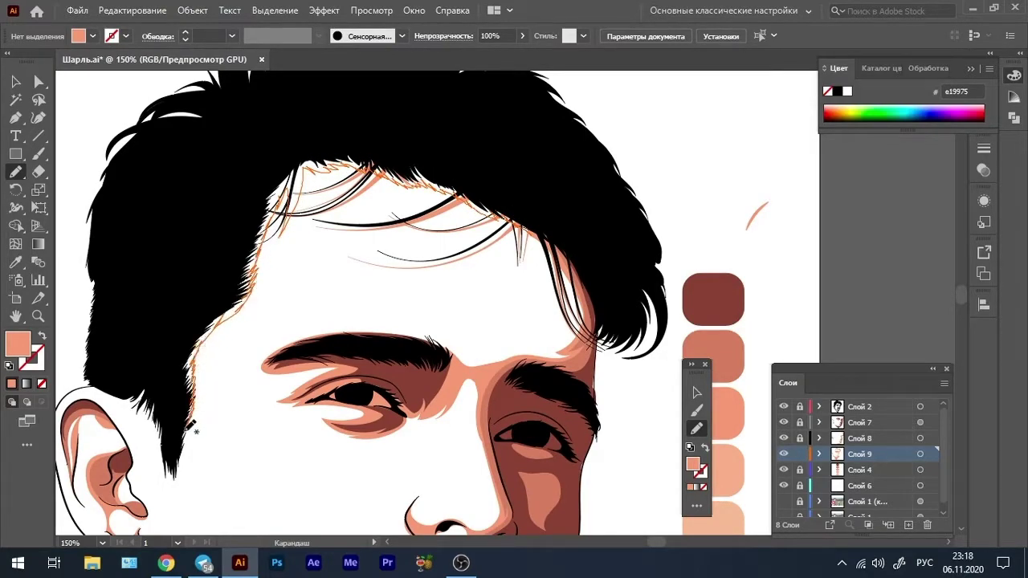
pyautogui.hotkey('ctrl', 'shift', 'a')
pyautogui.moveTo(148, 401); pyautogui.dragTo(177, 479)
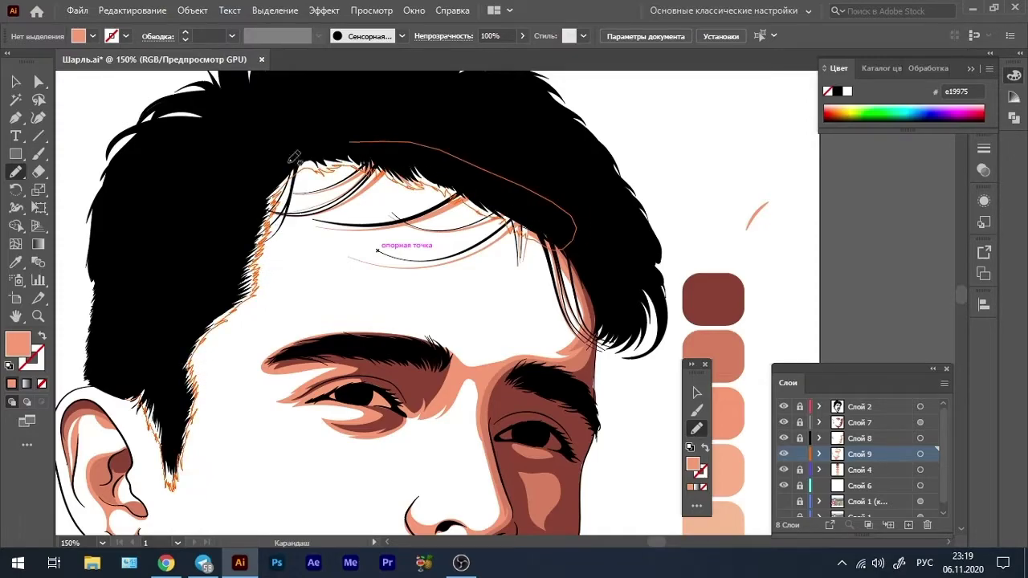
pyautogui.moveTo(417, 184)
pyautogui.mouseDown()
pyautogui.moveTo(173, 378)
pyautogui.moveTo(183, 340)
pyautogui.mouseUp()
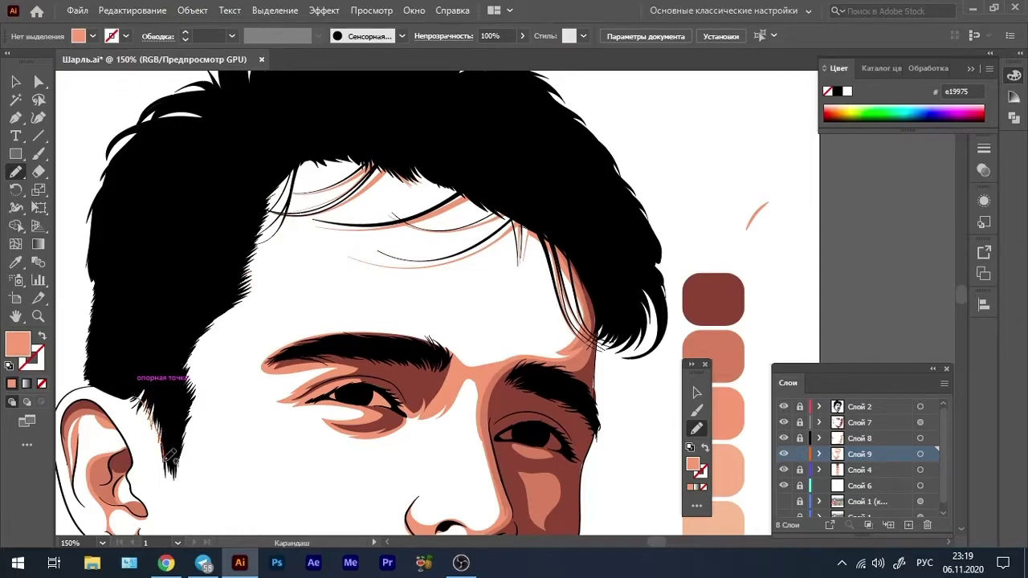
pyautogui.scroll(2, 183, 341)
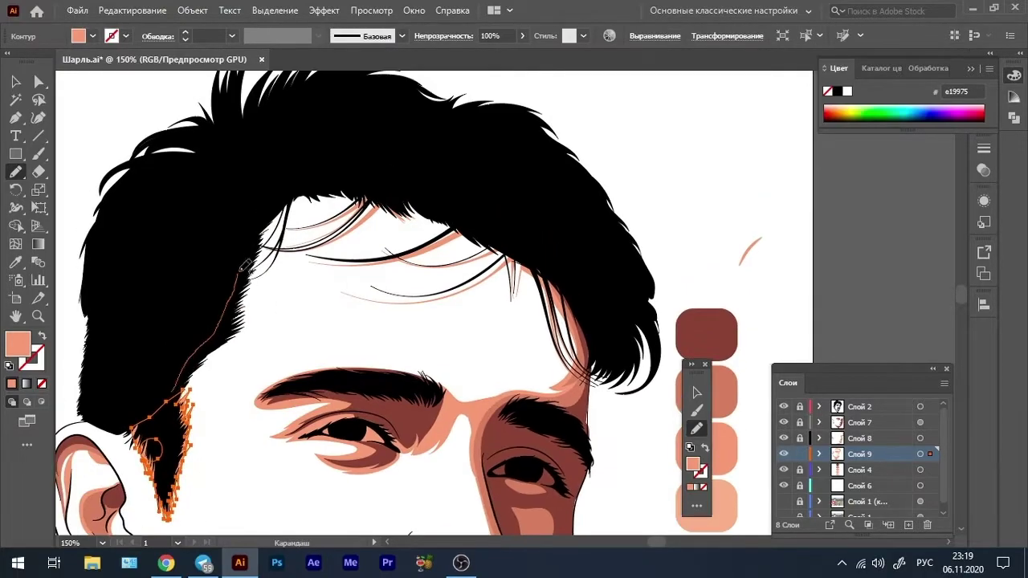
pyautogui.moveTo(178, 378); pyautogui.dragTo(249, 299)
pyautogui.hotkey('ctrl', 'shift', 'a')
# Add salmon shading up the temple and under the top hairline, then view at actual size
pyautogui.scroll(-1, 201, 389)
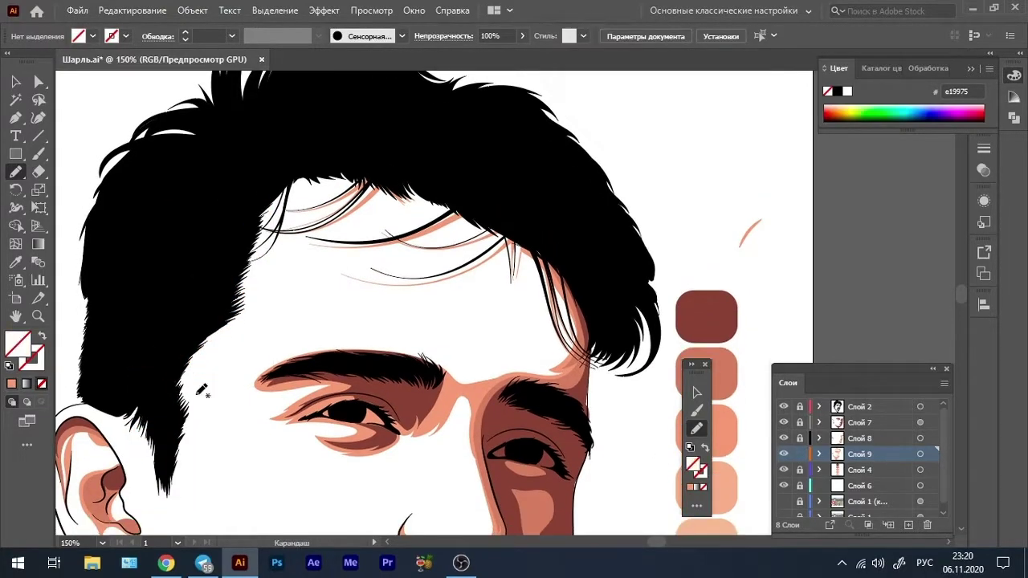
pyautogui.moveTo(169, 500); pyautogui.dragTo(246, 319)
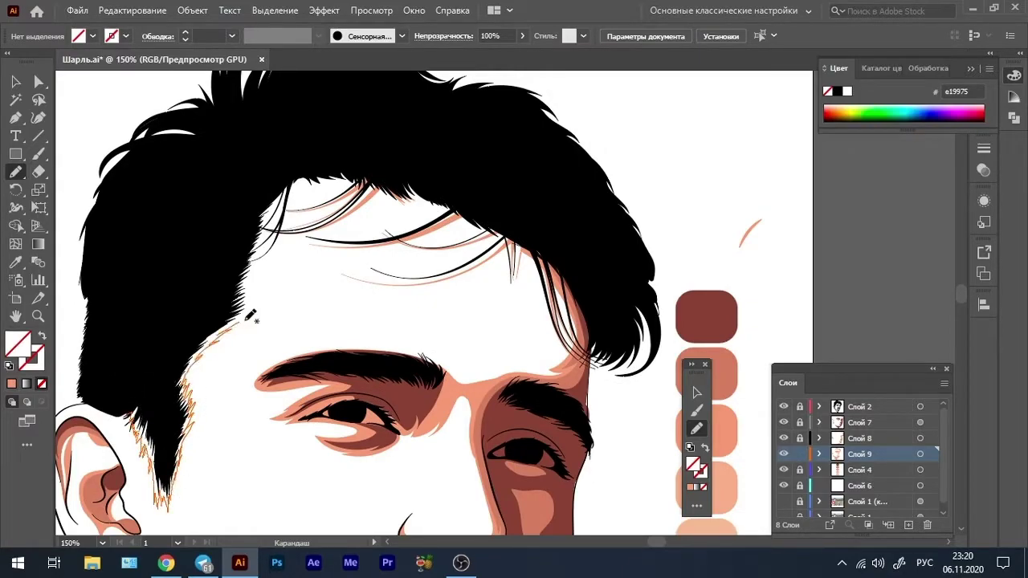
pyautogui.moveTo(259, 266); pyautogui.dragTo(257, 255)
pyautogui.hotkey('ctrl', 'shift', 'a')
pyautogui.moveTo(263, 218); pyautogui.dragTo(251, 301)
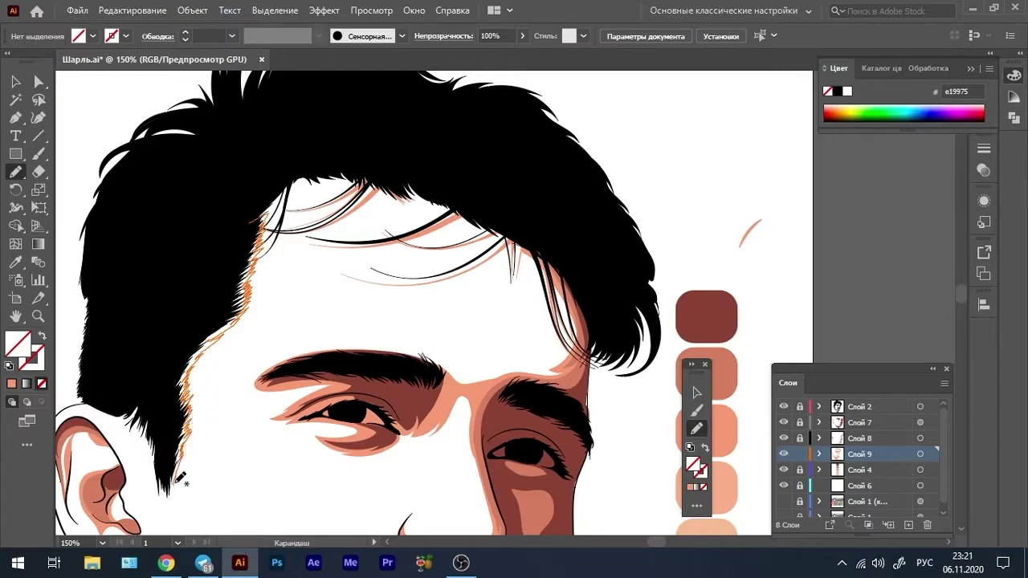
pyautogui.moveTo(178, 478); pyautogui.dragTo(269, 213)
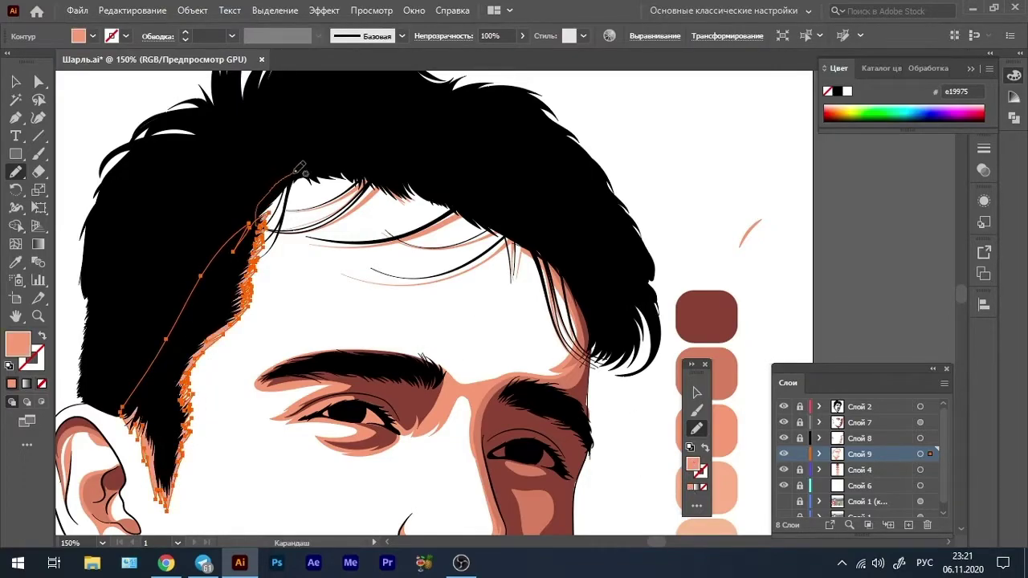
pyautogui.moveTo(296, 172); pyautogui.dragTo(405, 195)
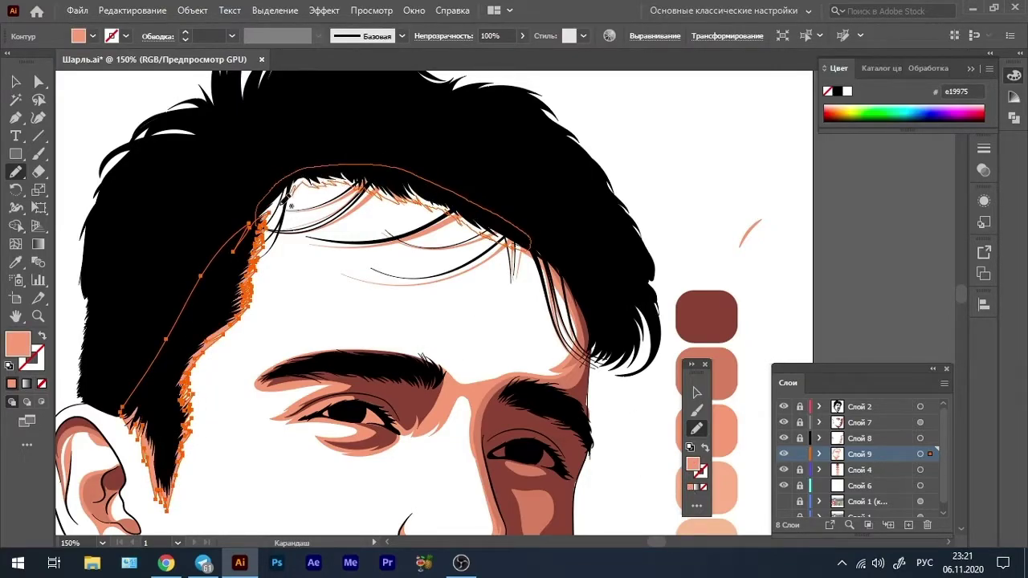
pyautogui.moveTo(291, 207); pyautogui.dragTo(290, 207)
pyautogui.press('v')
pyautogui.hotkey('ctrl', 'shift', 'a')
pyautogui.hotkey('ctrl', '0')
pyautogui.hotkey('ctrl', '1')
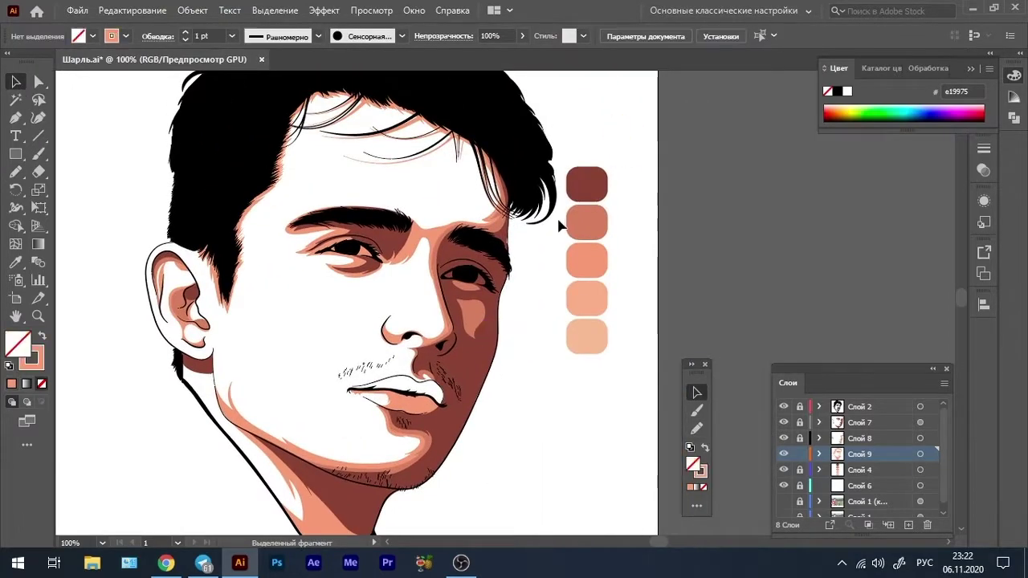
# Sample the dark-brown shadow colour and draw the upper lip shape with it
pyautogui.scroll(3, 418, 373)
pyautogui.click(486, 369)
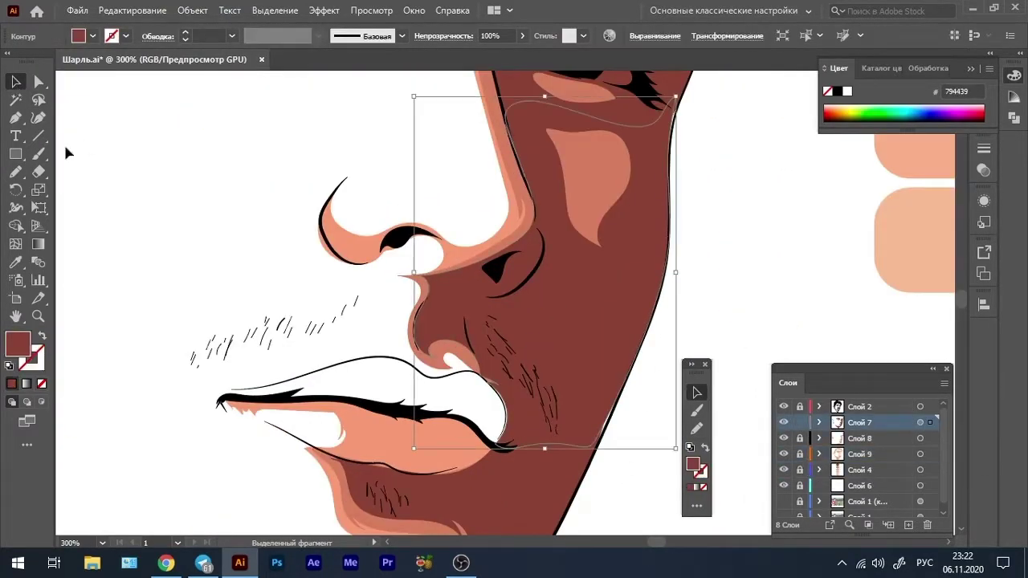
pyautogui.hotkey('ctrl', 'shift', 'a')
pyautogui.press('n')
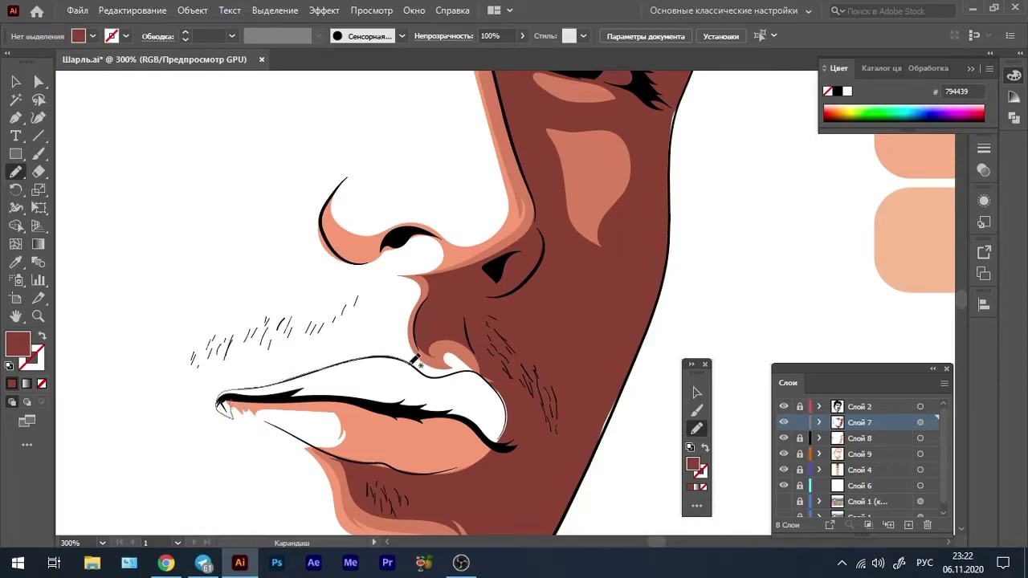
pyautogui.moveTo(517, 429); pyautogui.dragTo(224, 399)
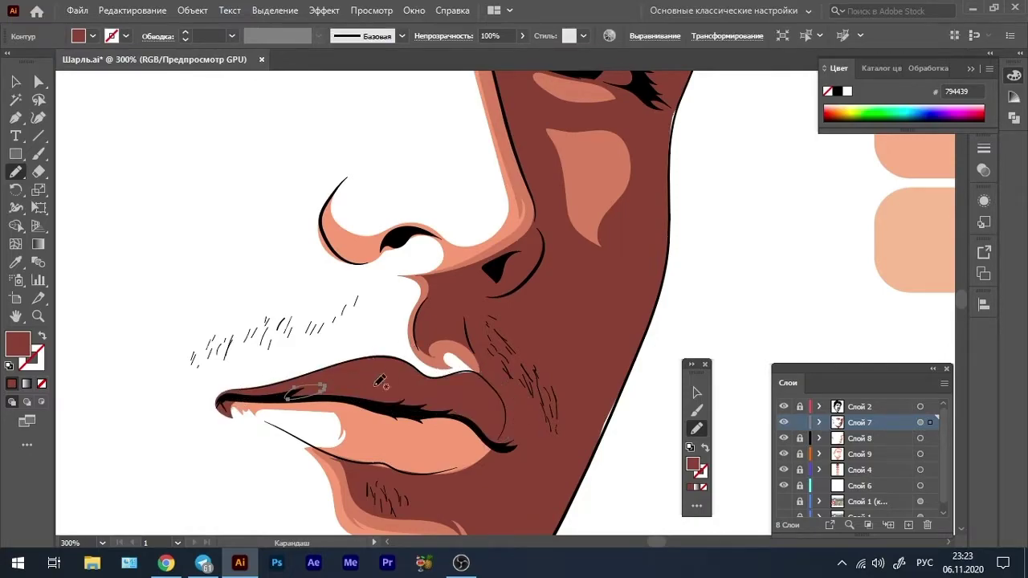
pyautogui.press('v')
# View the portrait at actual size and sample the salmon nose-shadow colour
pyautogui.hotkey('ctrl', 'shift', 'a')
pyautogui.hotkey('ctrl', '0')
pyautogui.hotkey('ctrl', '1')
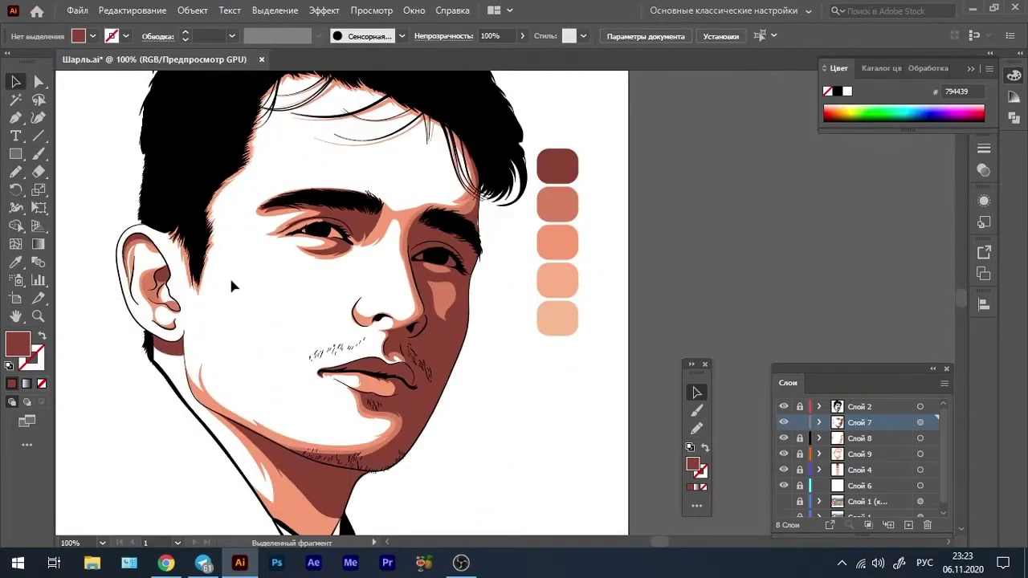
pyautogui.scroll(3, 386, 330)
pyautogui.click(490, 265)
pyautogui.hotkey('ctrl', 'shift', 'a')
# Pencil a dark shape inside the nostril
pyautogui.press('n')
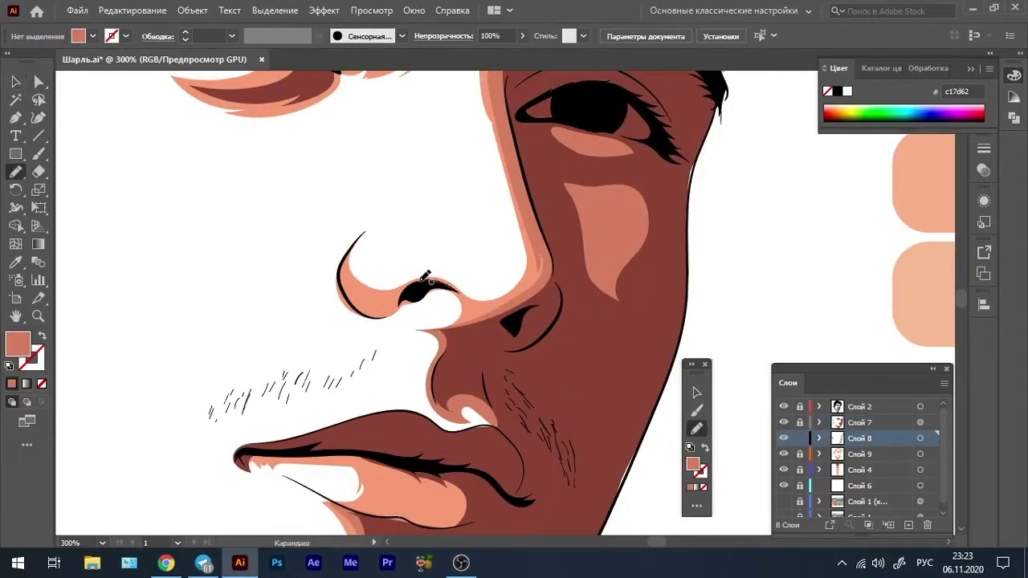
pyautogui.moveTo(451, 295); pyautogui.dragTo(452, 295)
pyautogui.press('v')
pyautogui.hotkey('ctrl', '-')
pyautogui.hotkey('ctrl', '-')
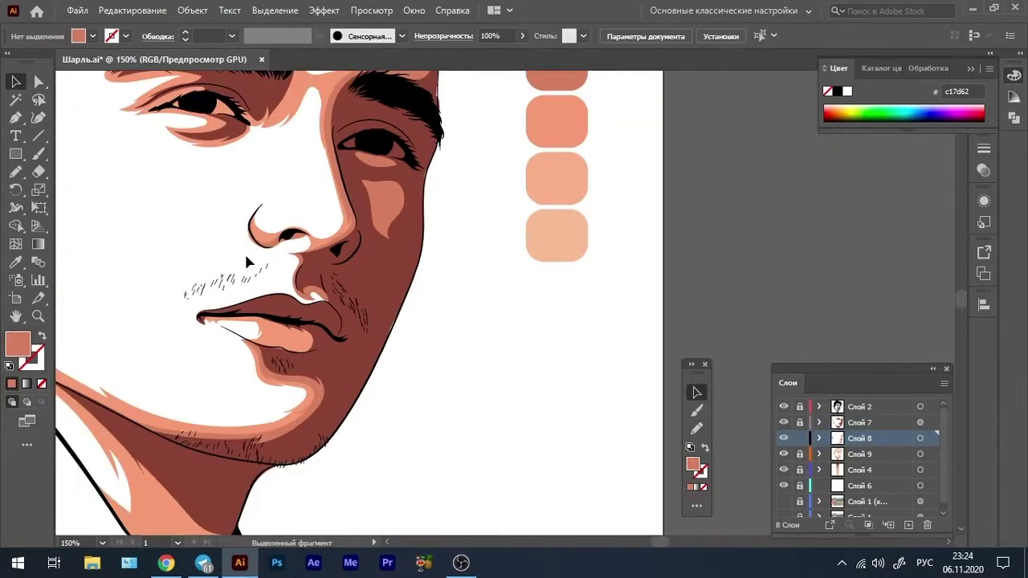
pyautogui.hotkey('ctrl', '-')
pyautogui.hotkey('ctrl', '-')
# Sample the chin shadow's dark brown and draw a shadow under the ear on Слой 8
pyautogui.click(393, 305)
pyautogui.hotkey('ctrl', '+')
pyautogui.hotkey('ctrl', '+')
pyautogui.hotkey('ctrl', 'shift', 'a')
pyautogui.press('n')
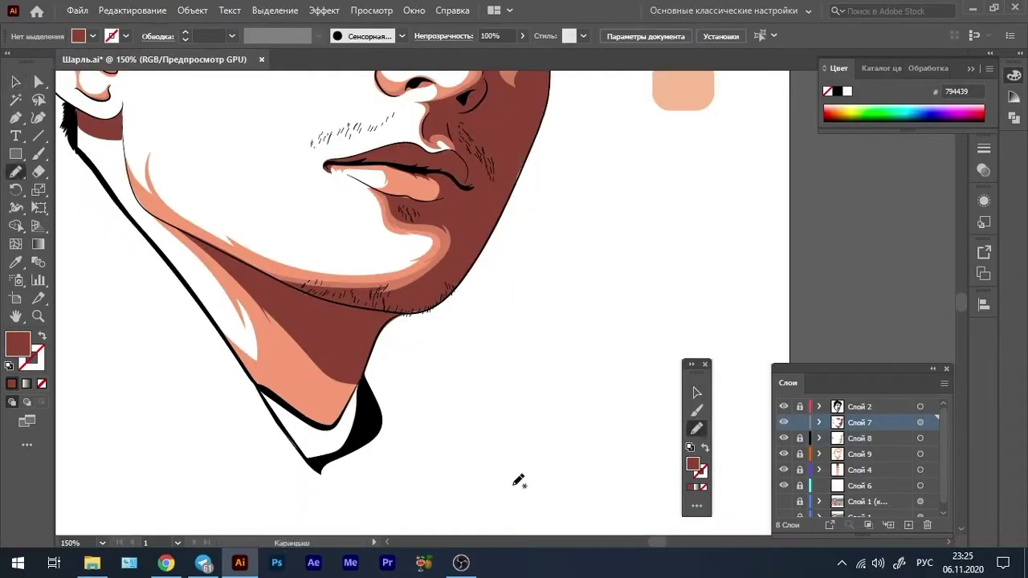
pyautogui.scroll(5, 366, 371)
pyautogui.hscroll(-3, 585, 264)
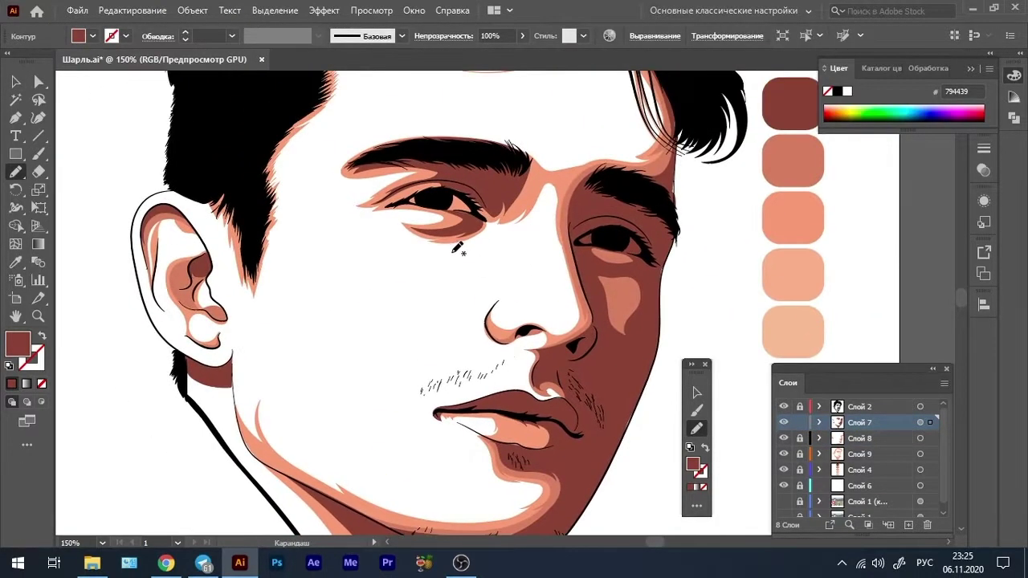
pyautogui.scroll(1, 448, 248)
pyautogui.click(853, 438)
pyautogui.keyDown('alt'); pyautogui.scroll(2, 253, 426); pyautogui.keyUp('alt')
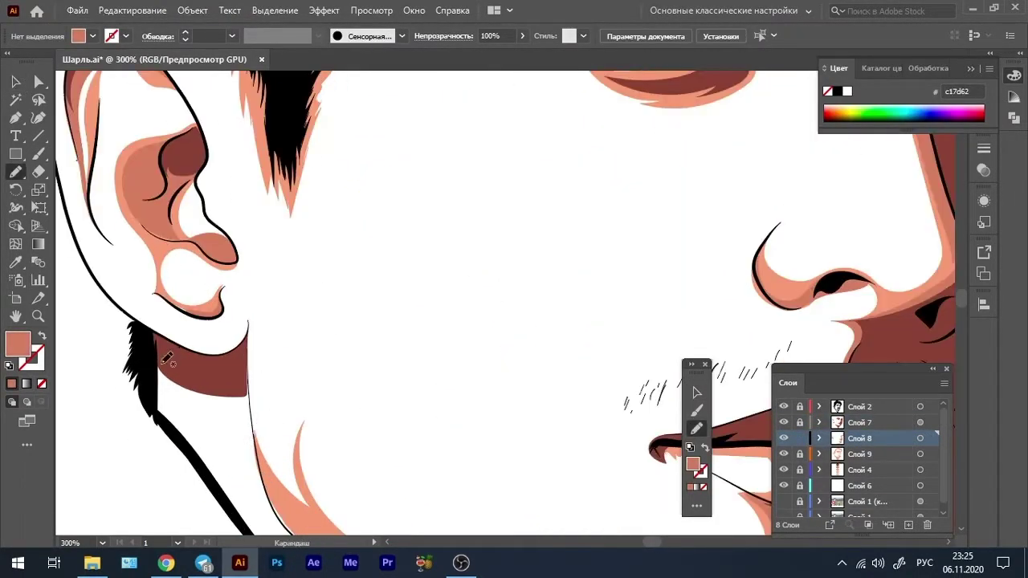
pyautogui.moveTo(172, 402); pyautogui.dragTo(249, 371)
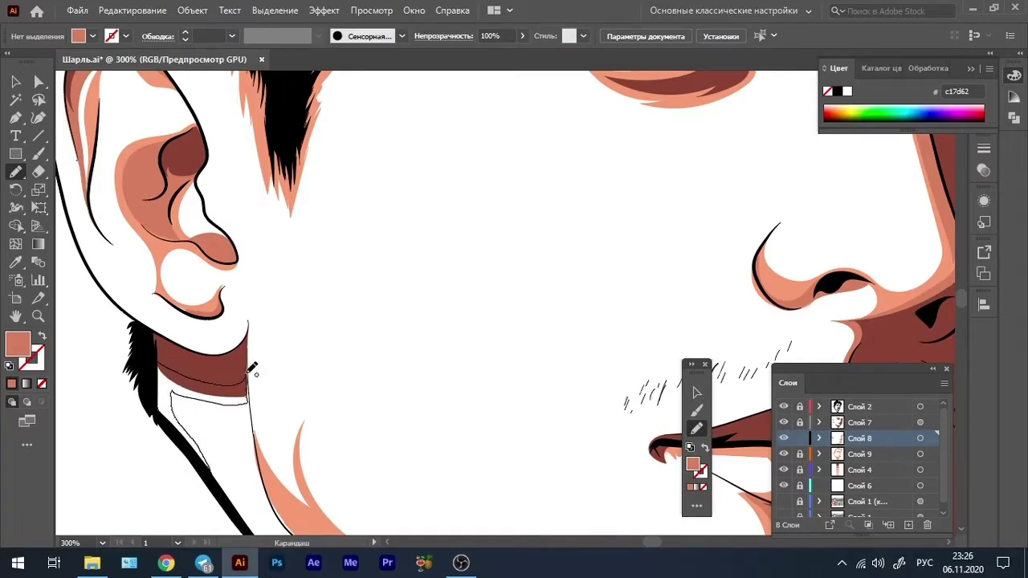
# On Слой 9, pencil a dark shading shape beside the neck
pyautogui.click(859, 453)
pyautogui.scroll(-3, 482, 321)
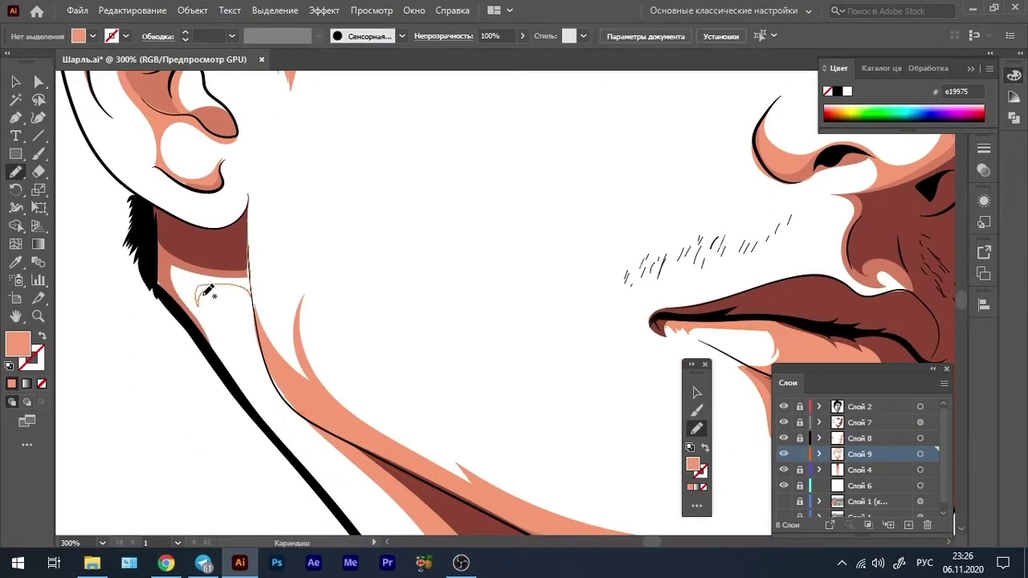
pyautogui.moveTo(208, 290); pyautogui.dragTo(241, 393)
pyautogui.press('v')
pyautogui.hotkey('ctrl', '1')
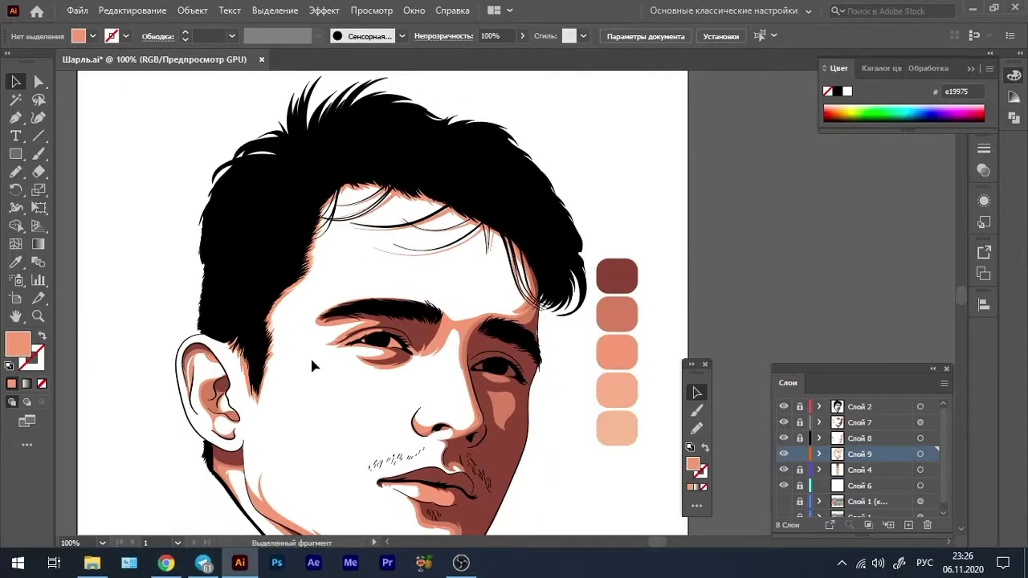
pyautogui.scroll(-1, 311, 365)
pyautogui.scroll(1, 360, 363)
pyautogui.press('i')
# Create Слой 10 below Слой 9 and pencil a light peach base shape around the face
pyautogui.click(615, 291)
pyautogui.press('v')
pyautogui.hotkey('ctrl', 'l')
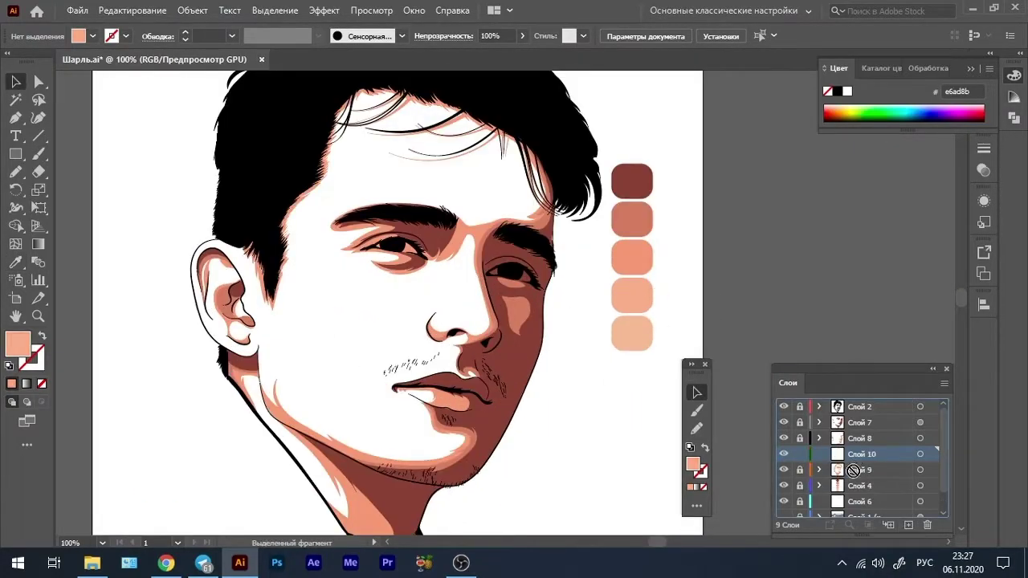
pyautogui.moveTo(853, 471); pyautogui.dragTo(853, 474)
pyautogui.press('n')
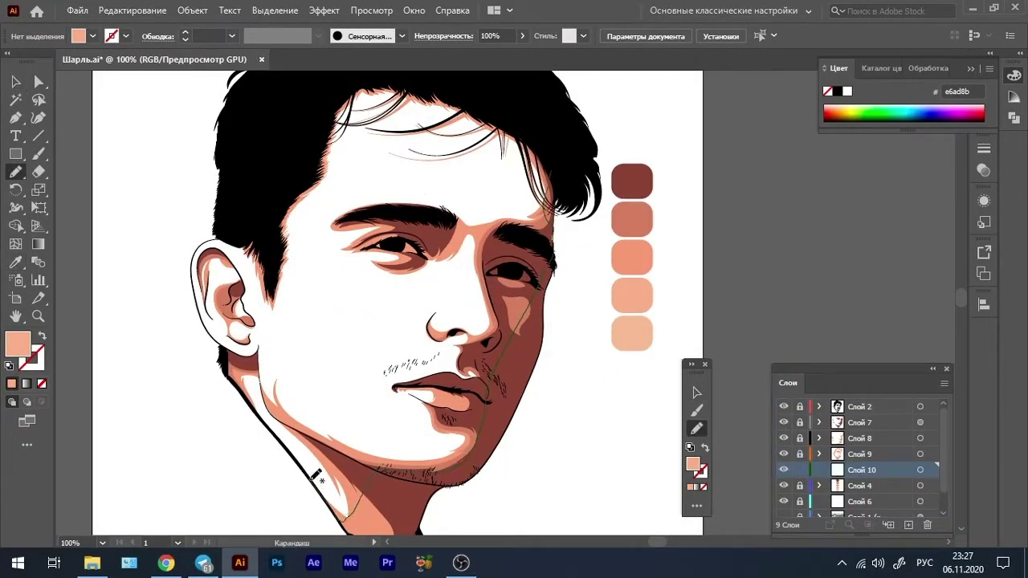
pyautogui.moveTo(265, 184); pyautogui.dragTo(249, 202)
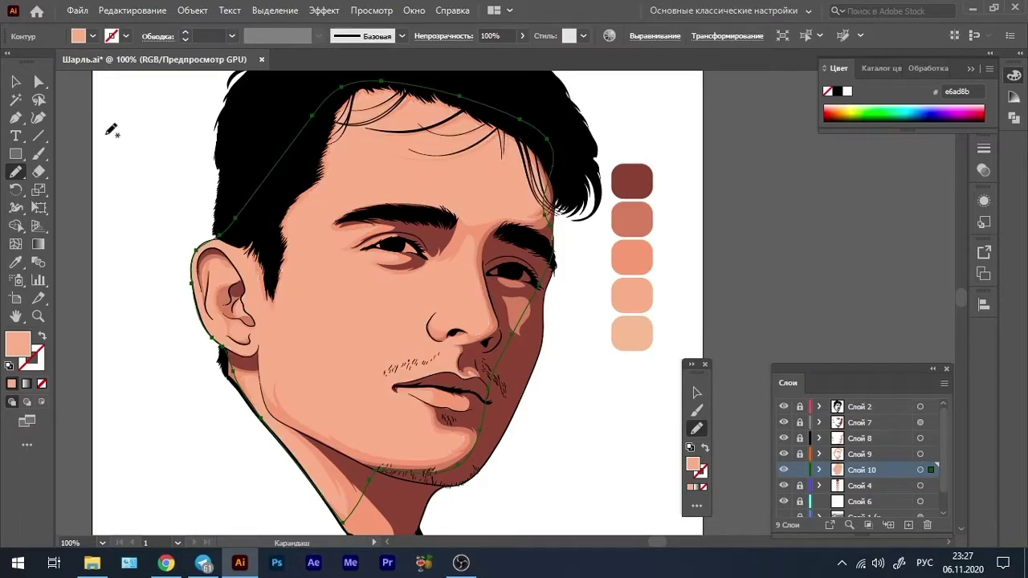
pyautogui.scroll(-1, 321, 321)
pyautogui.scroll(1, 321, 321)
pyautogui.hotkey('ctrl', 'l')
# Sample the light peach skin colour and pencil a closed highlight along the jaw and neck
pyautogui.press('i')
pyautogui.click(359, 345)
pyautogui.press('n')
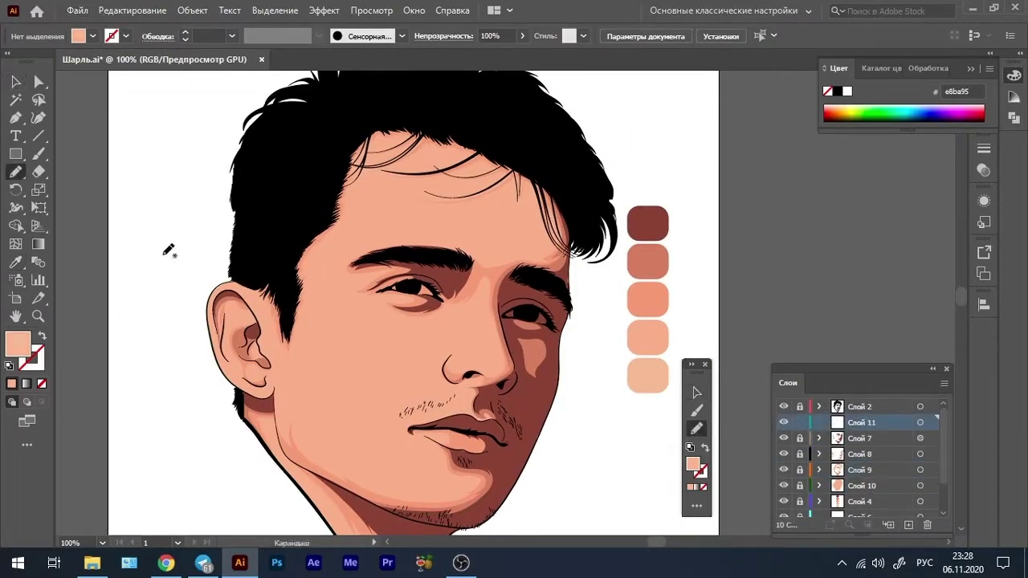
pyautogui.scroll(3, 238, 335)
pyautogui.scroll(-2, 248, 356)
pyautogui.scroll(1, 324, 364)
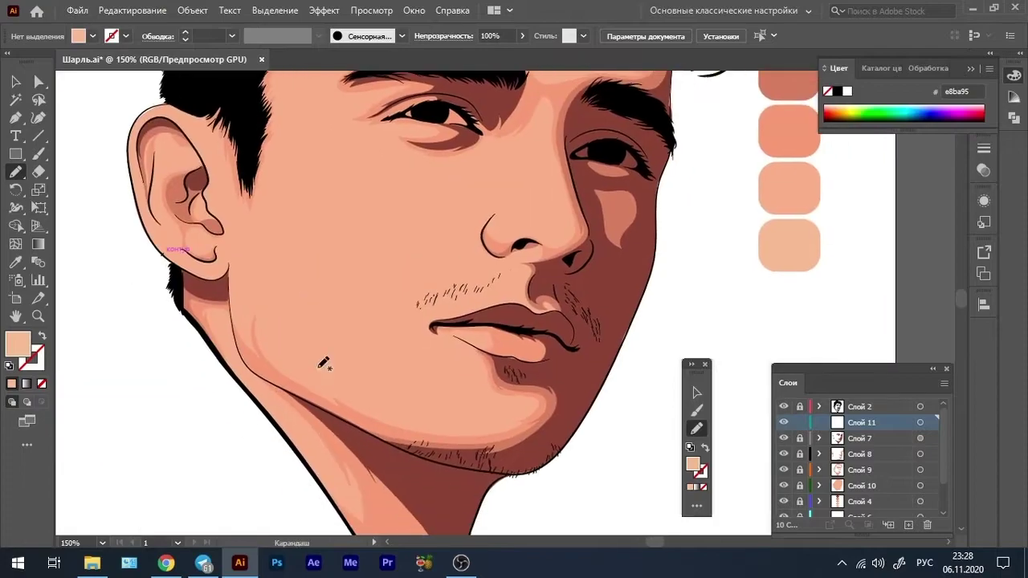
pyautogui.moveTo(237, 323); pyautogui.dragTo(305, 435)
pyautogui.moveTo(281, 392); pyautogui.dragTo(225, 325)
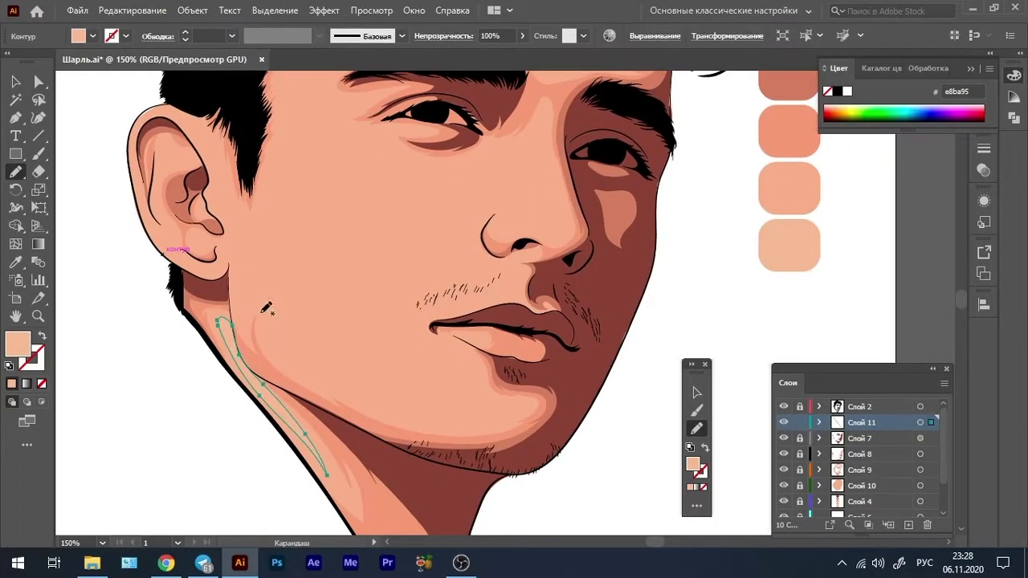
pyautogui.scroll(-2, 450, 327)
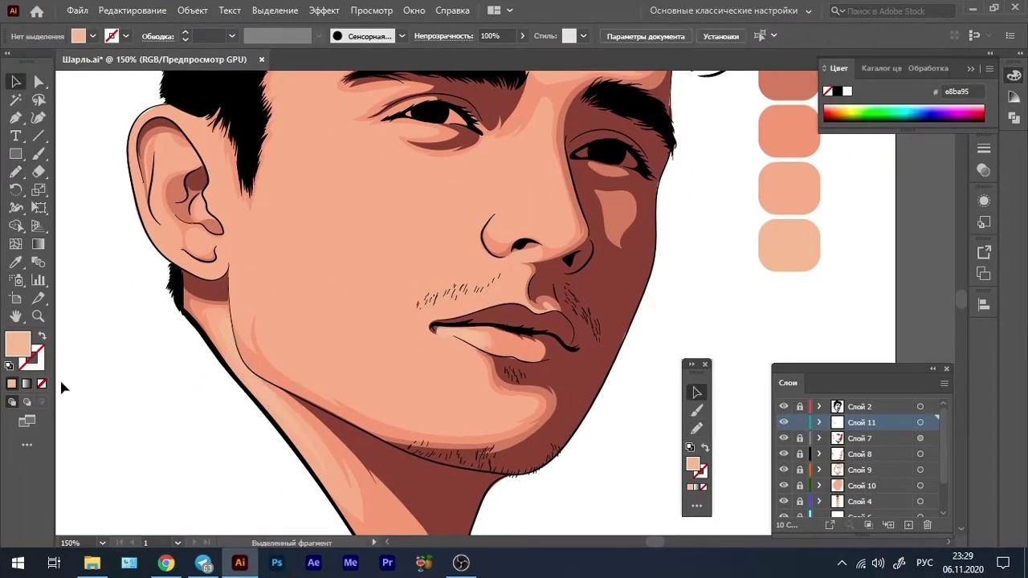
pyautogui.scroll(3, 450, 327)
pyautogui.scroll(-2, 455, 357)
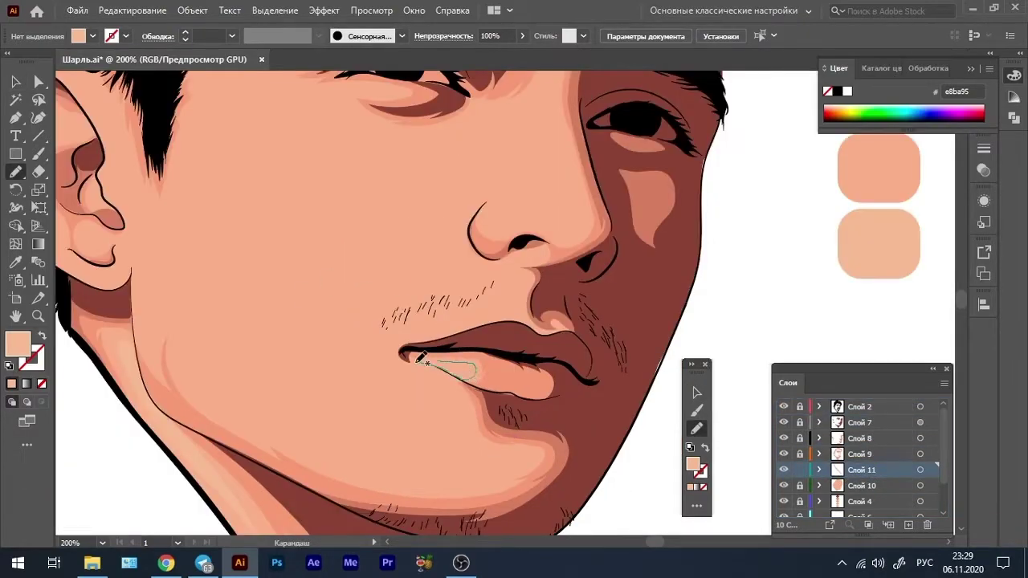
# Draw peach highlights on the lower lip, the nose bridge and the cheek
pyautogui.moveTo(421, 359); pyautogui.dragTo(406, 356)
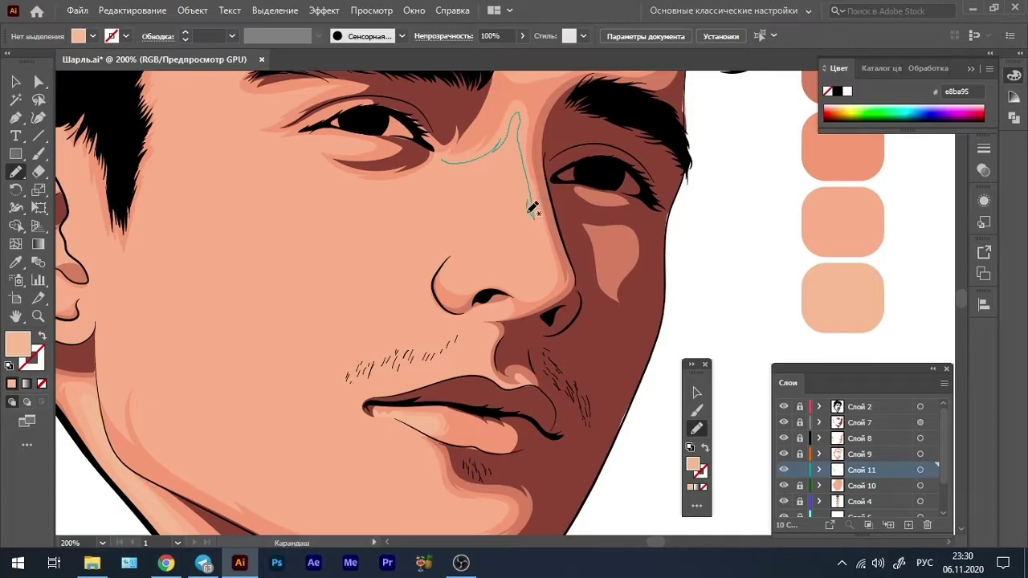
pyautogui.moveTo(450, 168); pyautogui.dragTo(515, 112)
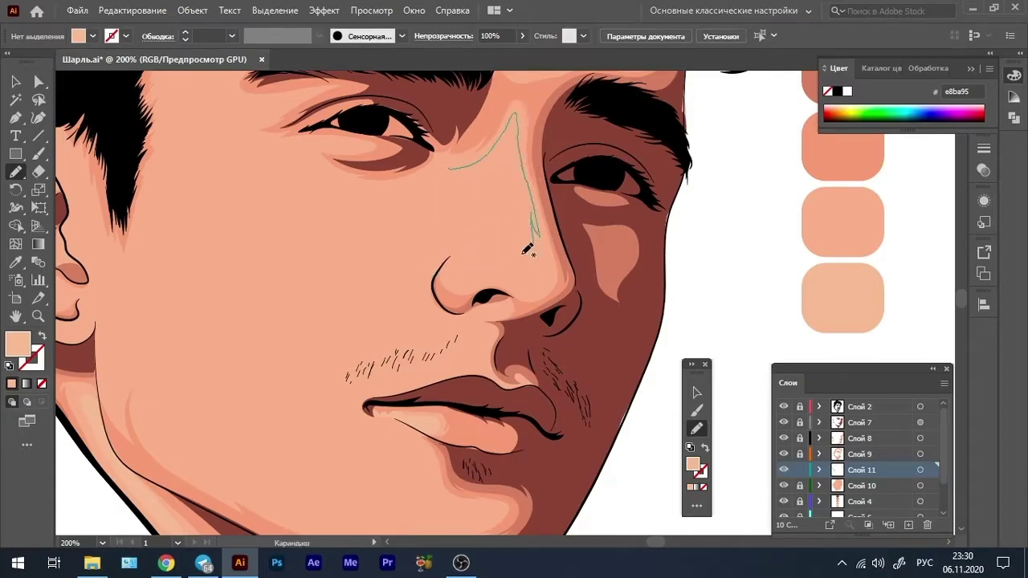
pyautogui.moveTo(524, 223); pyautogui.dragTo(516, 202)
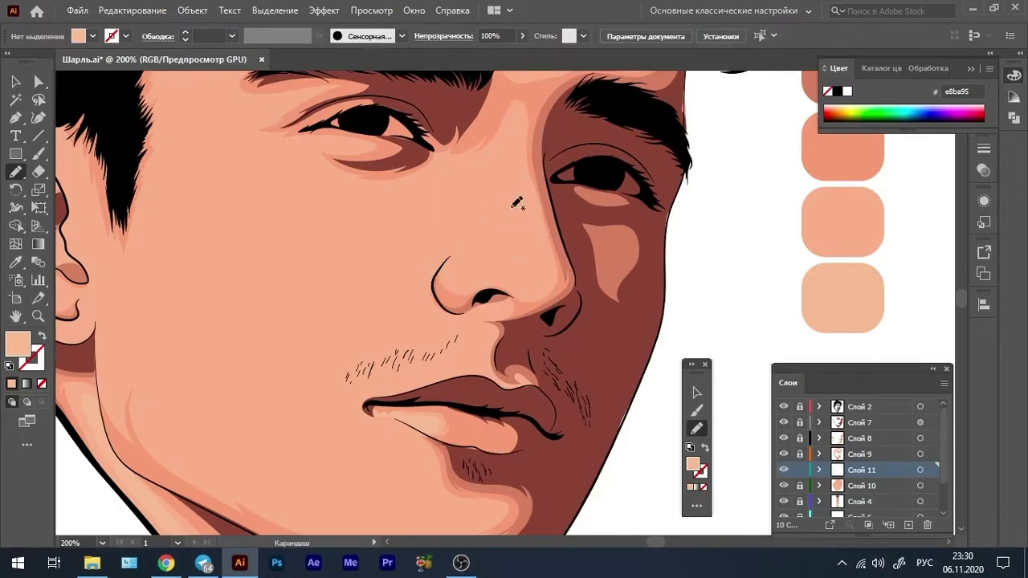
pyautogui.moveTo(505, 367); pyautogui.dragTo(493, 369)
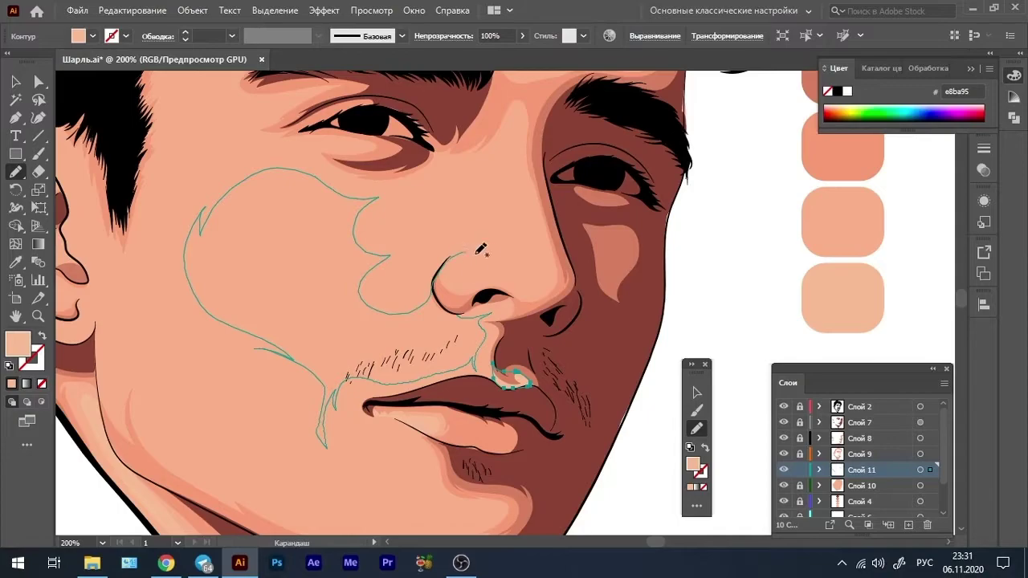
pyautogui.hotkey('ctrl', 'shift', 'a')
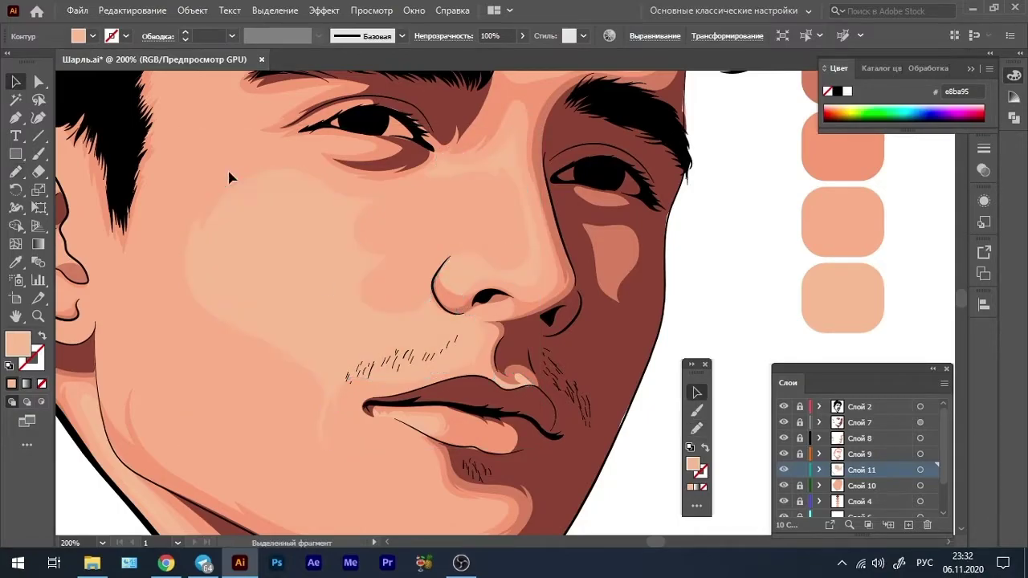
pyautogui.scroll(-3, 225, 321)
pyautogui.scroll(1, 271, 450)
pyautogui.scroll(1, 402, 381)
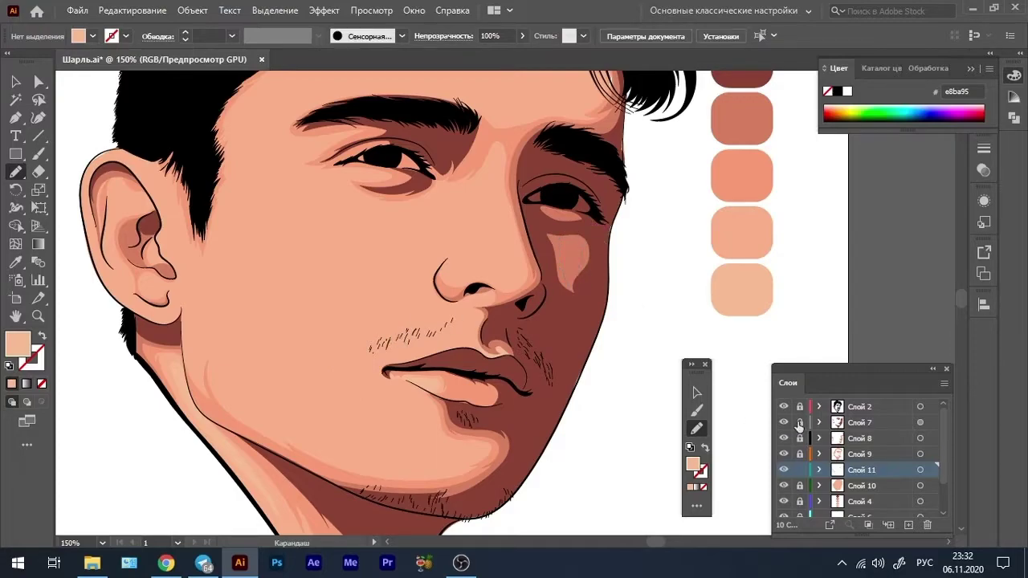
# Draw a light patch inside the right cheek's shadow
pyautogui.moveTo(575, 238); pyautogui.dragTo(572, 280)
pyautogui.moveTo(587, 241); pyautogui.dragTo(567, 242)
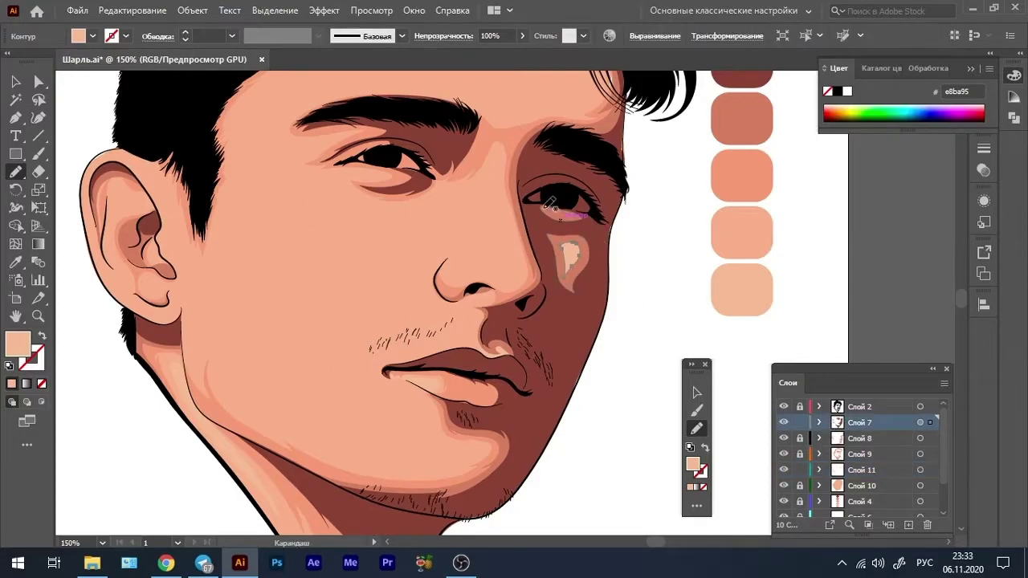
pyautogui.press('v')
pyautogui.hotkey('ctrl', '1')
pyautogui.scroll(3, 402, 218)
pyautogui.scroll(-3, 306, 217)
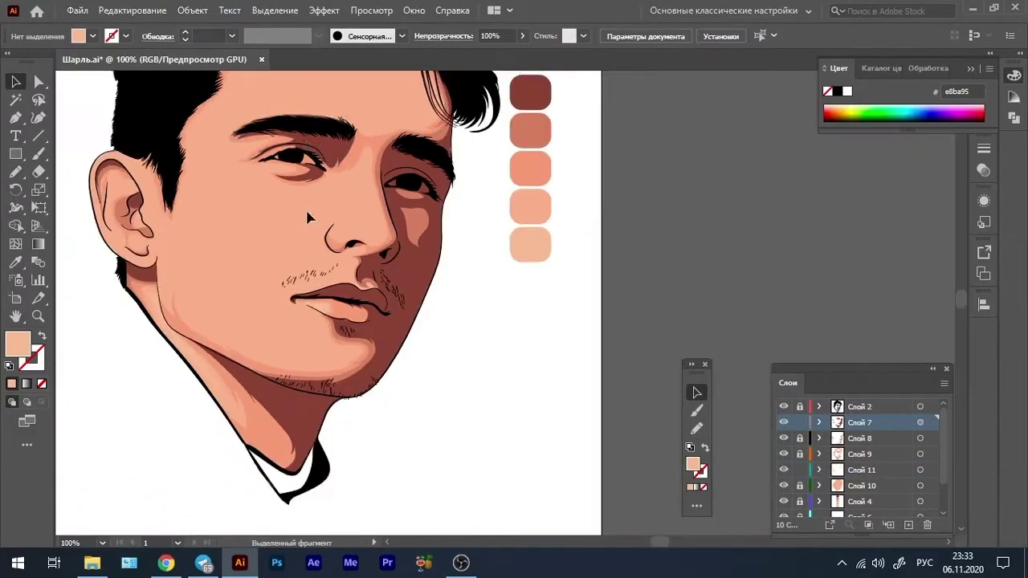
# Pencil a pale highlight across the forehead below the hair
pyautogui.press('n')
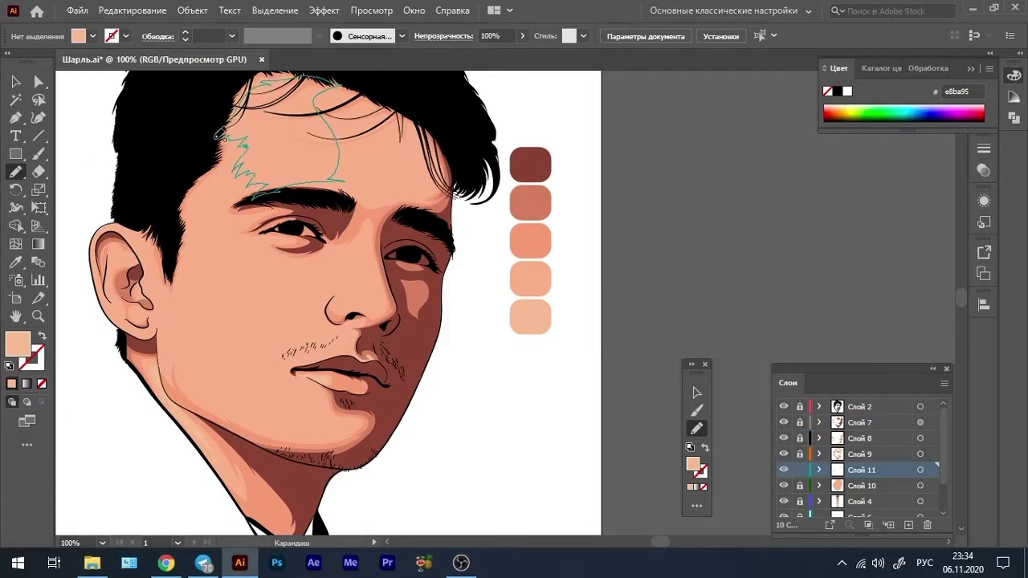
pyautogui.press('v')
pyautogui.scroll(-2, 570, 360)
pyautogui.scroll(2, 478, 366)
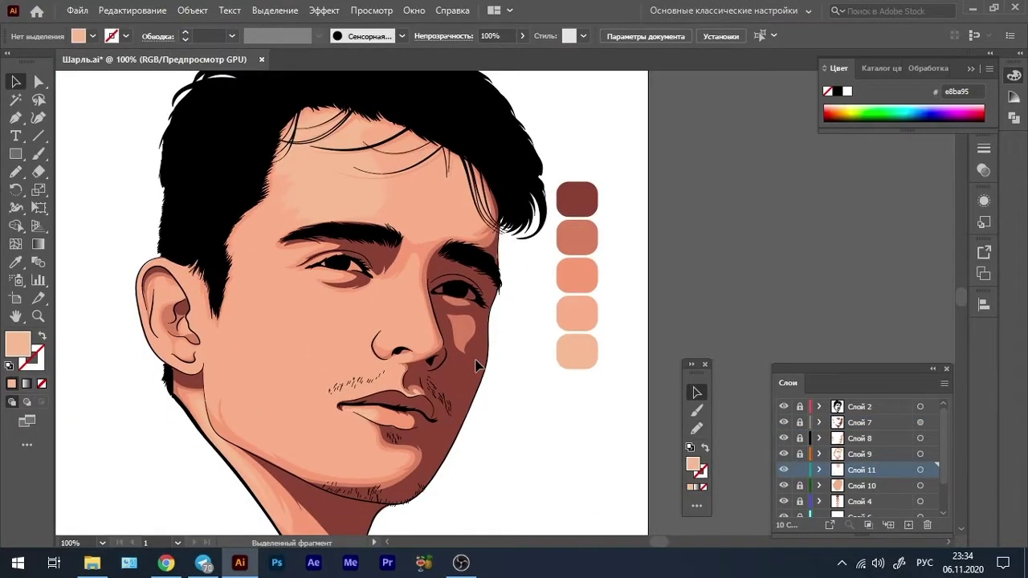
# Try an orange eyelid shading stroke on Слой 9, then undo it
pyautogui.click(801, 455)
pyautogui.press('n')
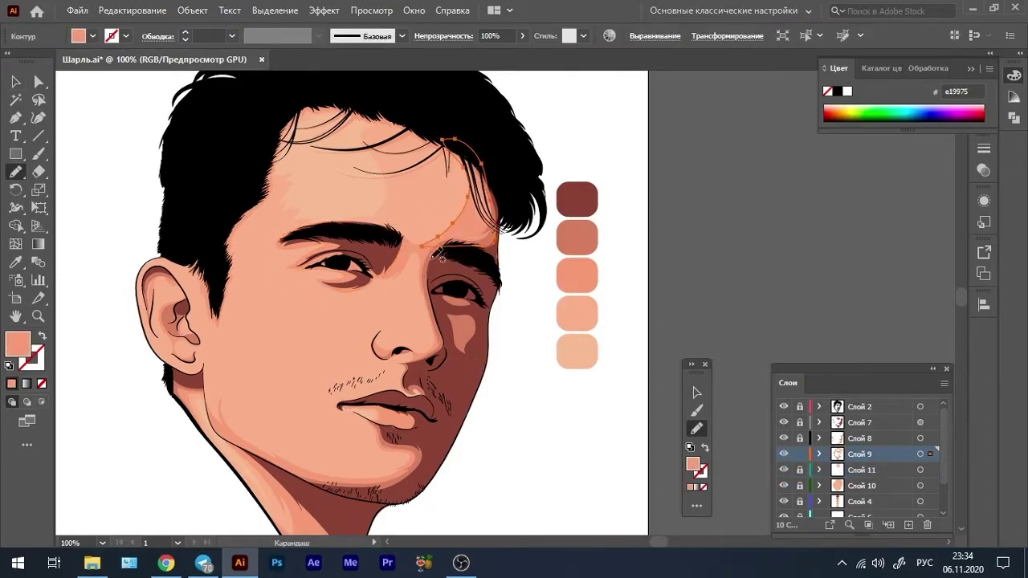
pyautogui.moveTo(277, 245); pyautogui.dragTo(425, 245)
pyautogui.hotkey('ctrl', 'z')
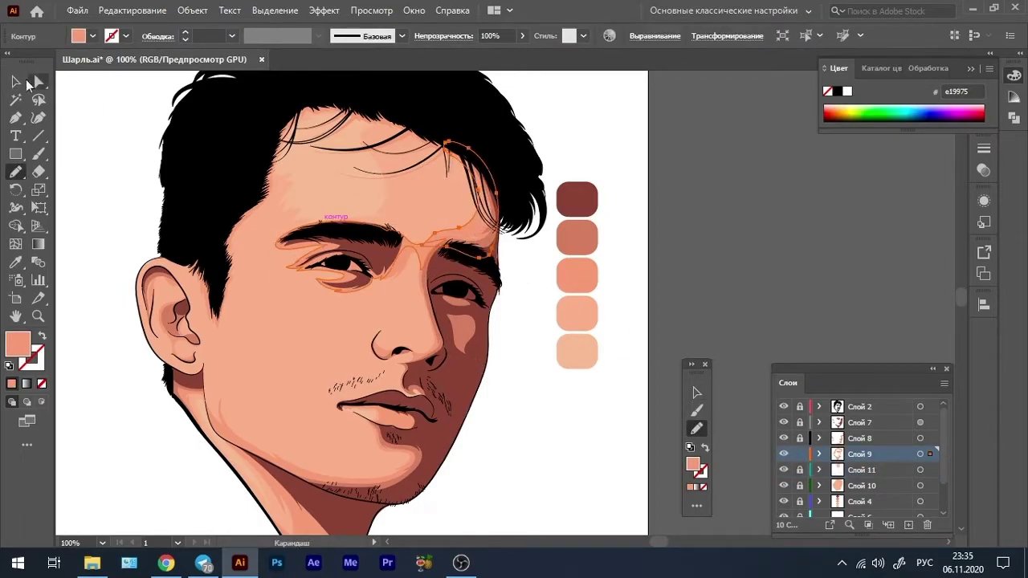
pyautogui.hotkey('ctrl', 'z')
pyautogui.hotkey('ctrl', 'z')
pyautogui.hotkey('ctrl', 'z')
pyautogui.scroll(-3, 325, 386)
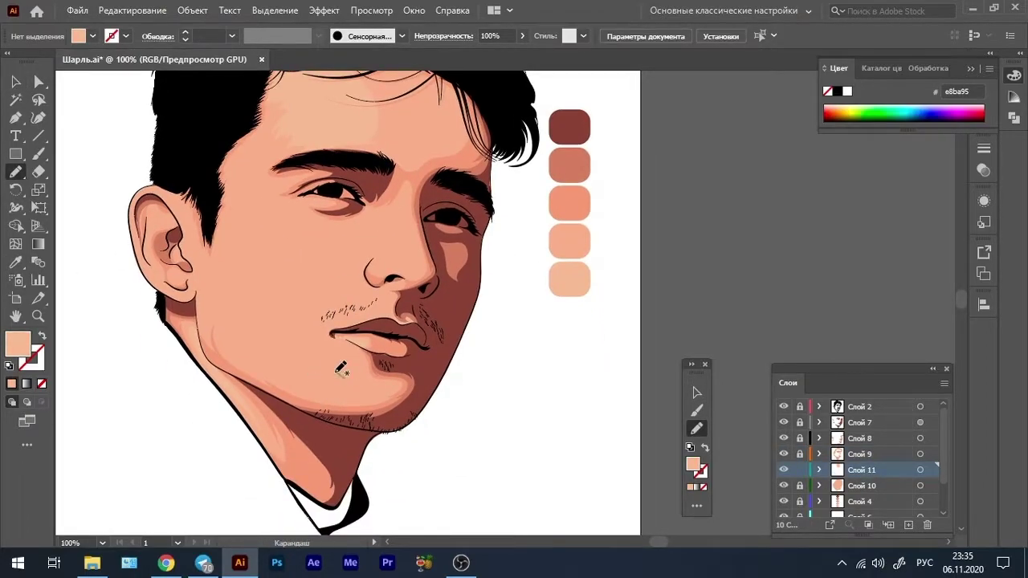
# Pencil pale highlights on the chin, lower lip, moustache area, nose tip and nose bridge
pyautogui.moveTo(334, 385); pyautogui.dragTo(337, 387)
pyautogui.hotkey('ctrl', '=')
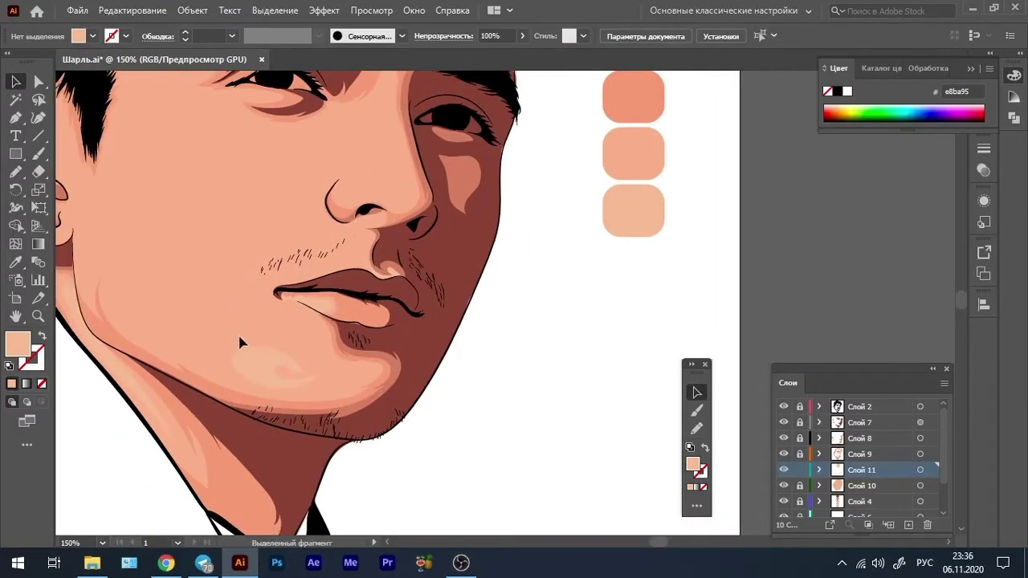
pyautogui.moveTo(287, 307); pyautogui.dragTo(286, 309)
pyautogui.hotkey('ctrl', '=')
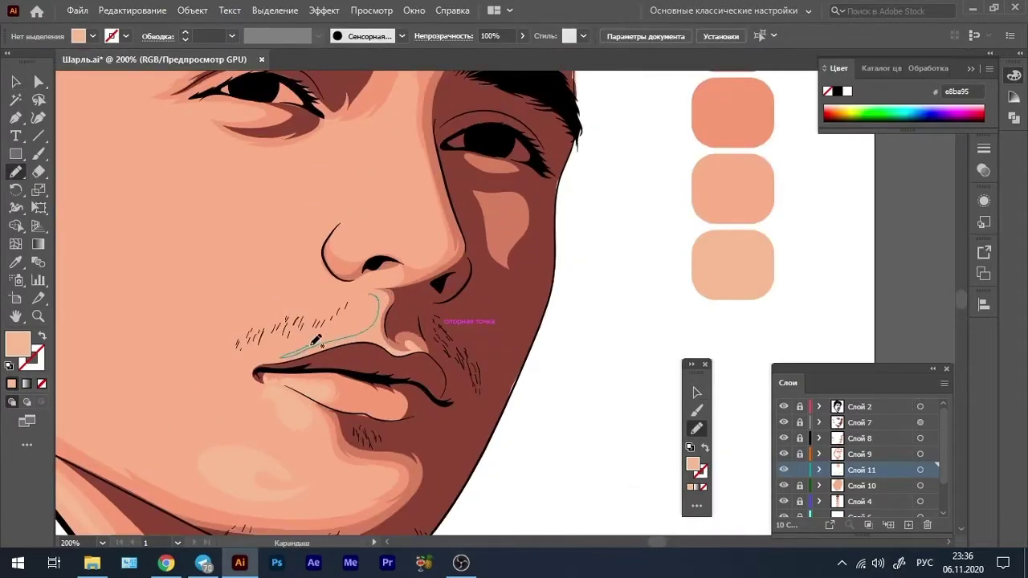
pyautogui.moveTo(317, 341); pyautogui.dragTo(282, 355)
pyautogui.hotkey('ctrl', '-')
pyautogui.hotkey('ctrl', '-')
pyautogui.hotkey('ctrl', '=')
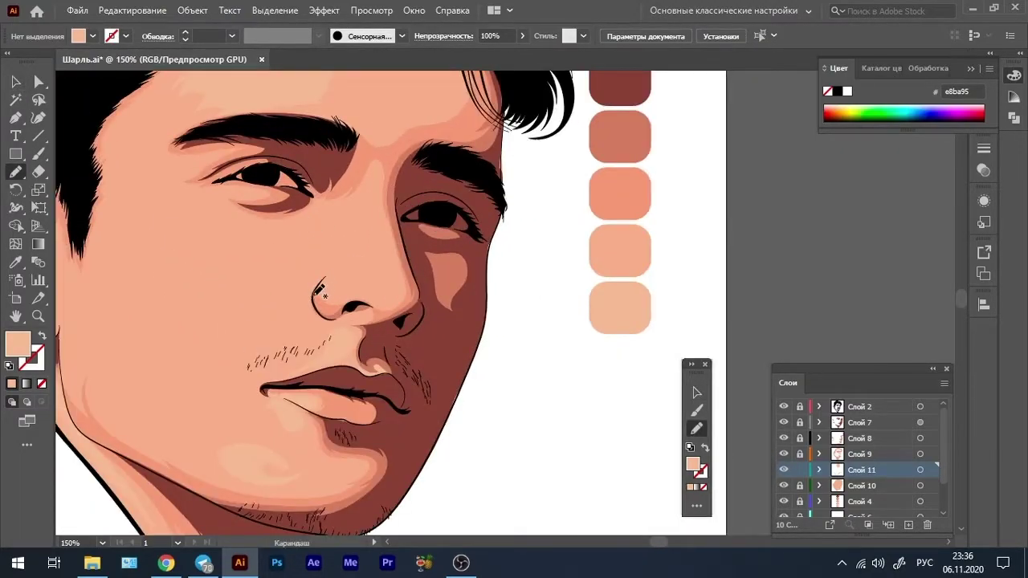
pyautogui.moveTo(322, 286); pyautogui.dragTo(323, 287)
pyautogui.hotkey('ctrl', '-')
pyautogui.hotkey('ctrl', '=')
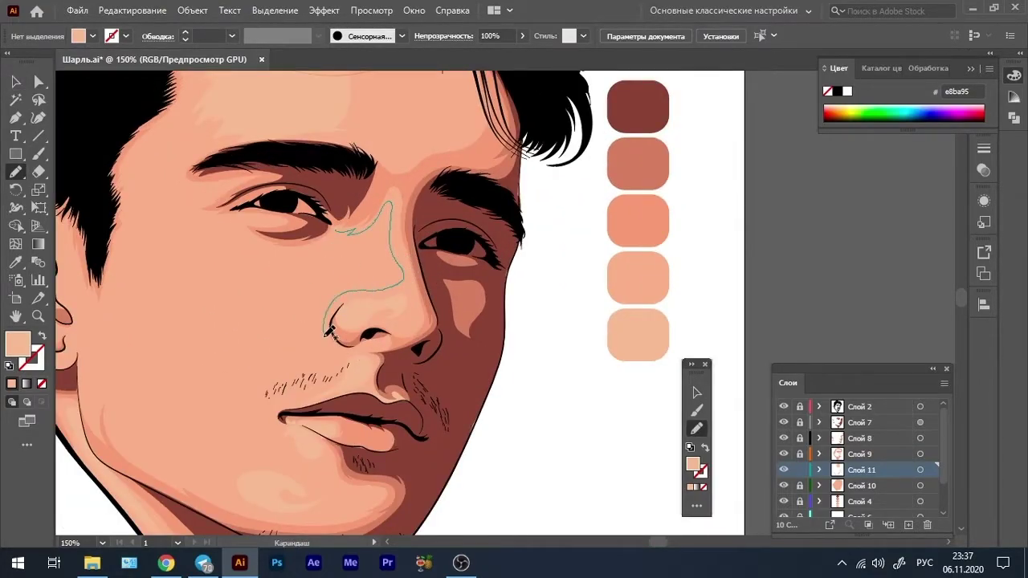
pyautogui.moveTo(330, 333); pyautogui.dragTo(333, 261)
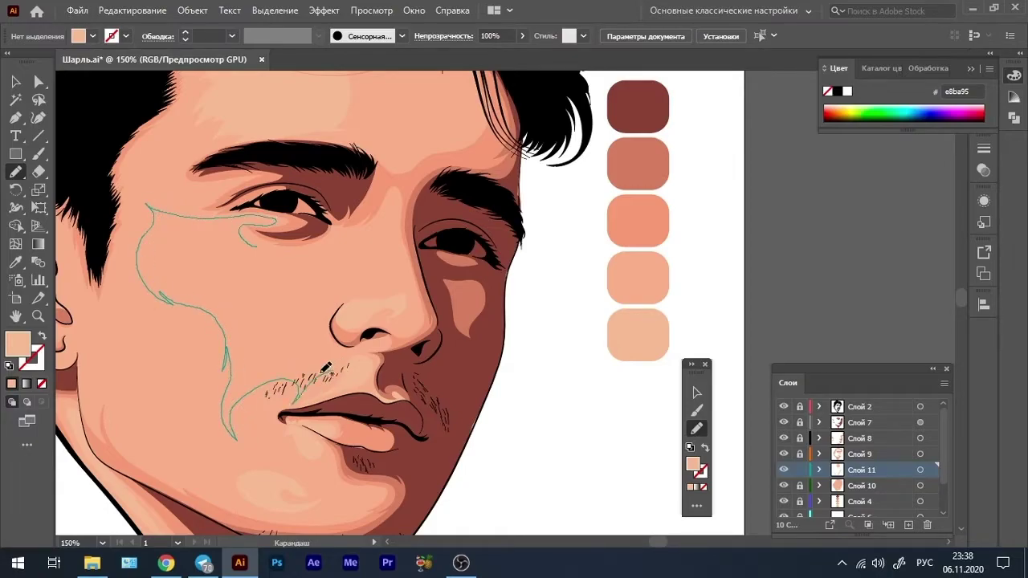
# Draw a pale highlight along the top rim of the ear
pyautogui.hotkey('ctrl', 'shift', 'a')
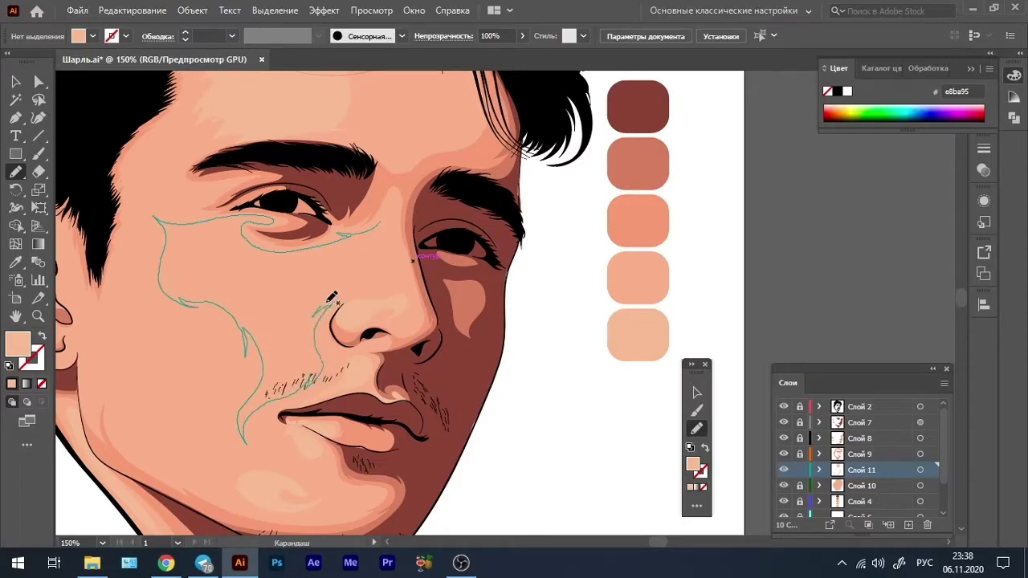
pyautogui.hotkey('ctrl', '0')
pyautogui.scroll(5, 224, 289)
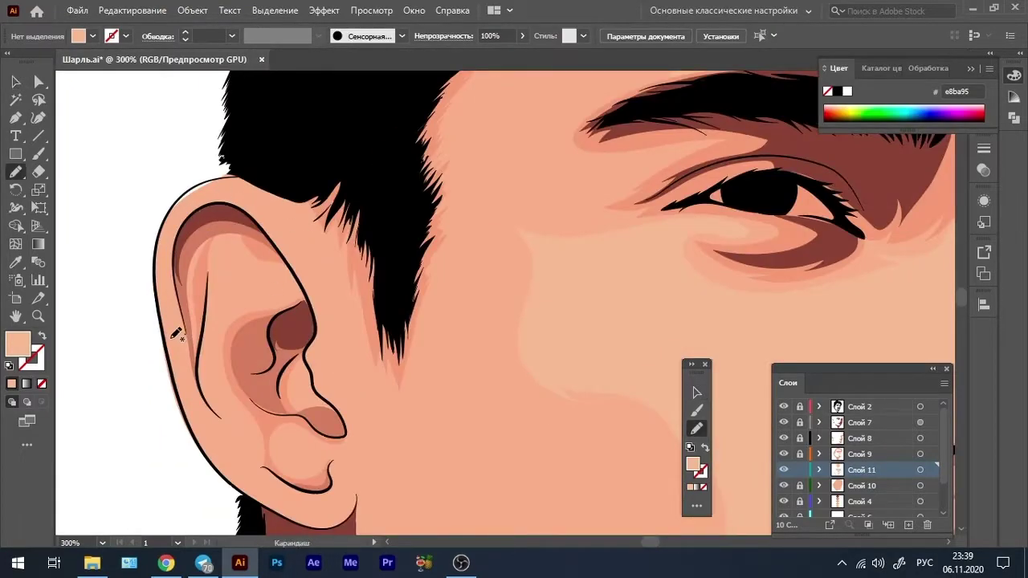
pyautogui.moveTo(175, 336)
pyautogui.mouseDown()
pyautogui.moveTo(271, 199)
pyautogui.moveTo(303, 204)
pyautogui.mouseUp()
pyautogui.moveTo(159, 279); pyautogui.dragTo(276, 214)
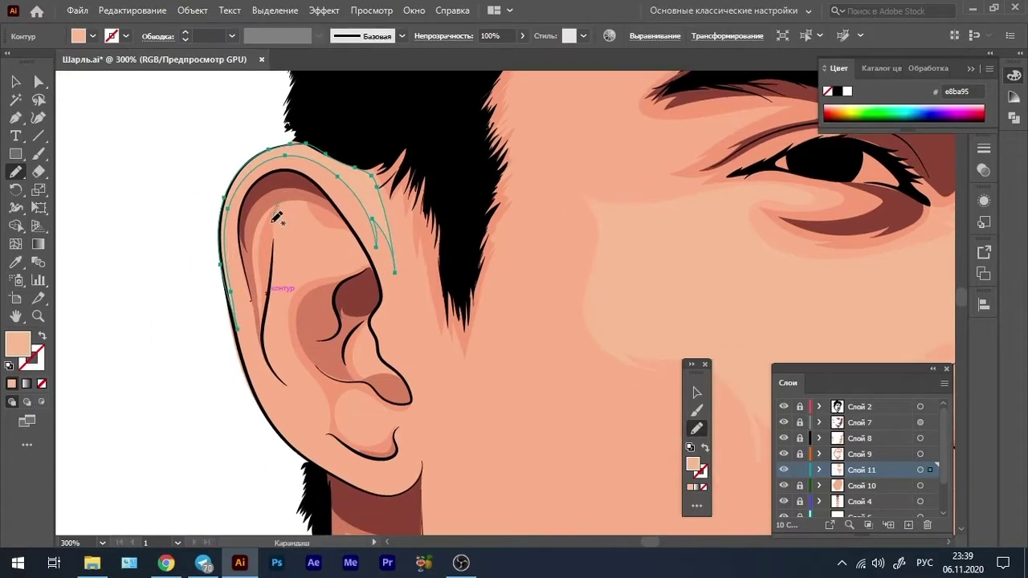
pyautogui.scroll(-3, 290, 255)
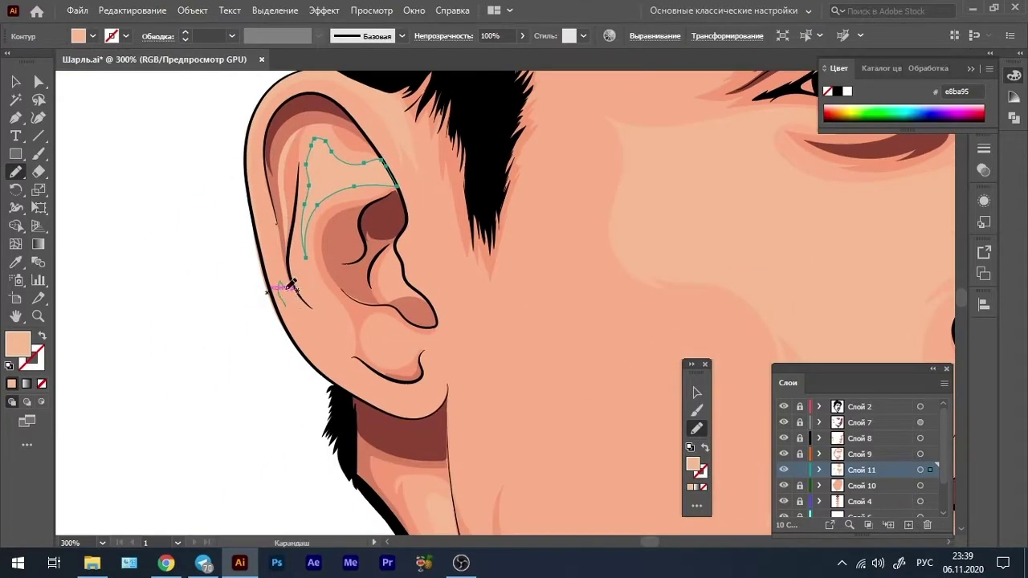
# Add highlights inside the upper ear fold and along the earlobe, then fit the artboard
pyautogui.moveTo(298, 320); pyautogui.dragTo(281, 287)
pyautogui.hscroll(3, 281, 288)
pyautogui.moveTo(327, 215)
pyautogui.mouseDown()
pyautogui.moveTo(341, 249)
pyautogui.moveTo(322, 267)
pyautogui.mouseUp()
pyautogui.scroll(-3, 285, 326)
pyautogui.hscroll(2, 284, 326)
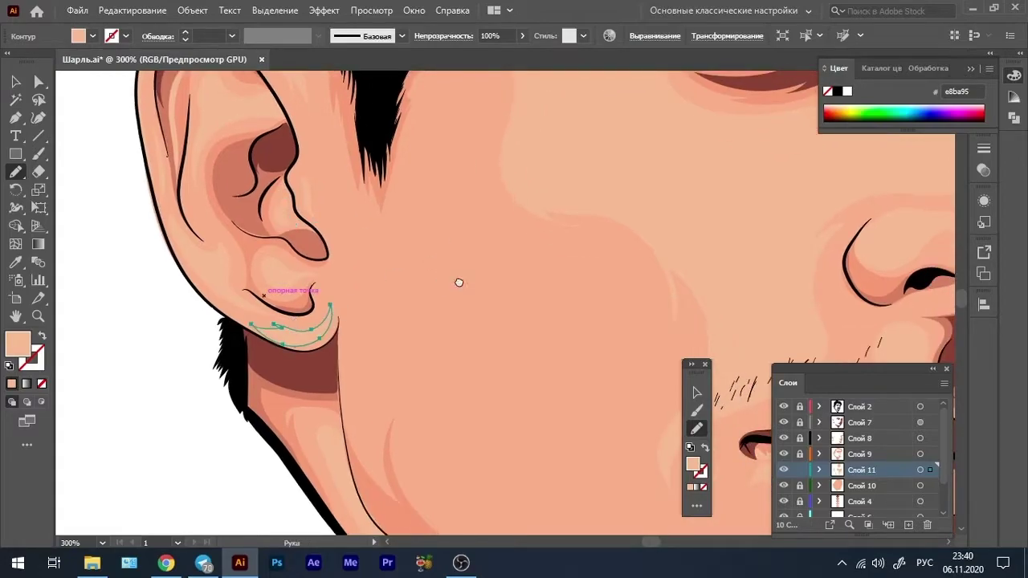
pyautogui.scroll(-5, 459, 282)
pyautogui.hscroll(10, 433, 257)
pyautogui.hotkey('ctrl', 'shift', 'a')
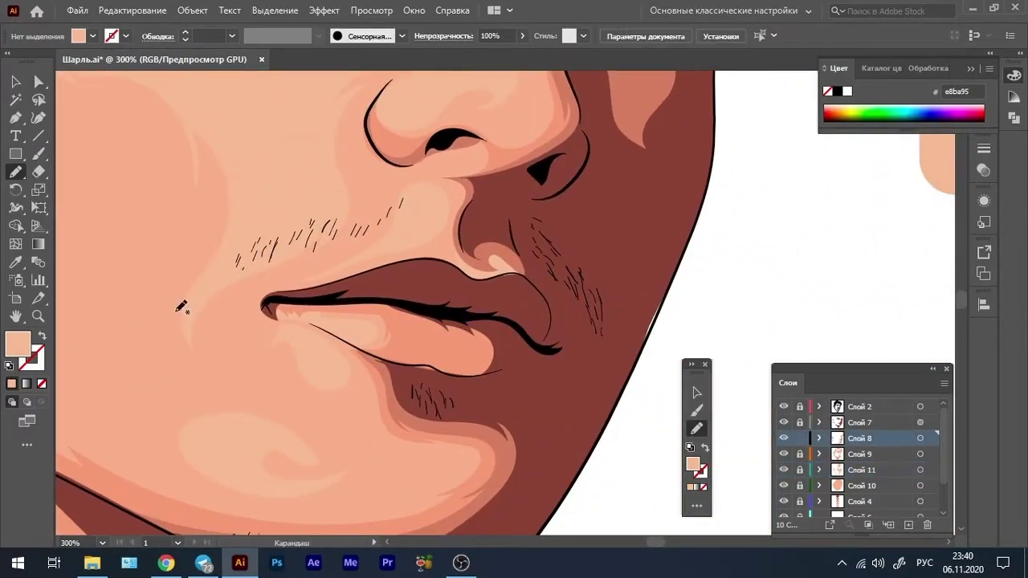
pyautogui.press('v')
pyautogui.hotkey('ctrl', '0')
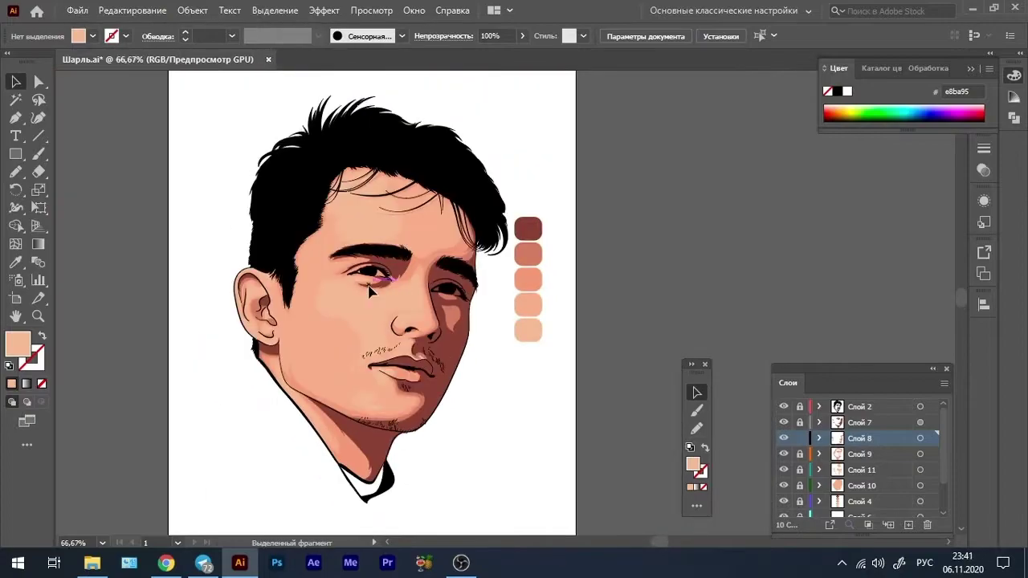
# Set the fill to pale peach fce1d0 and pencil highlights on the nose bridge and tip
pyautogui.keyDown('alt'); pyautogui.moveTo(527, 332); pyautogui.dragTo(528, 361); pyautogui.keyUp('alt')
pyautogui.doubleClick(693, 464)
pyautogui.click(674, 281)
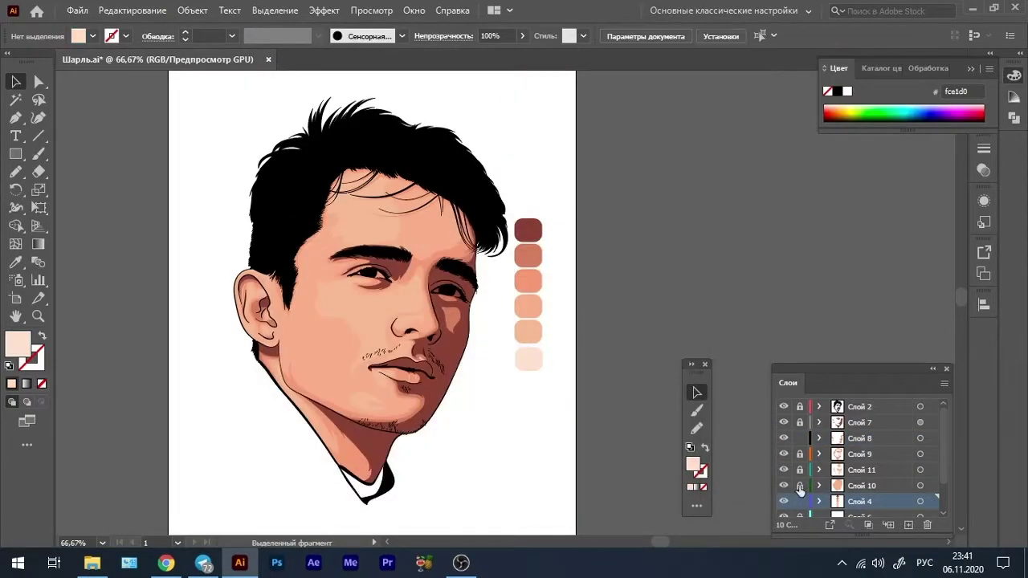
pyautogui.keyDown('alt'); pyautogui.scroll(2, 313, 319); pyautogui.keyUp('alt')
pyautogui.press('n')
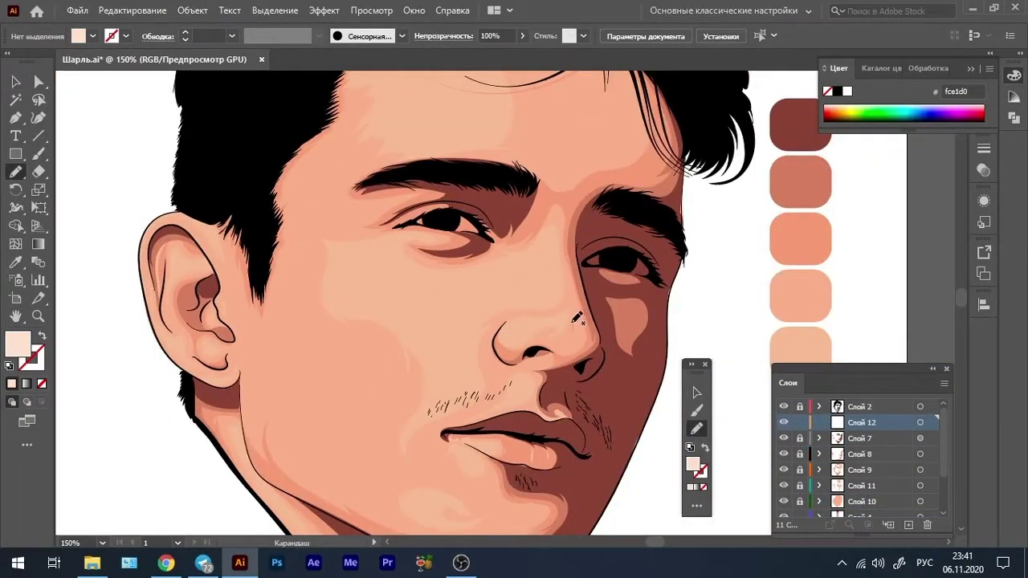
pyautogui.moveTo(575, 319)
pyautogui.mouseDown()
pyautogui.moveTo(534, 301)
pyautogui.moveTo(552, 200)
pyautogui.mouseUp()
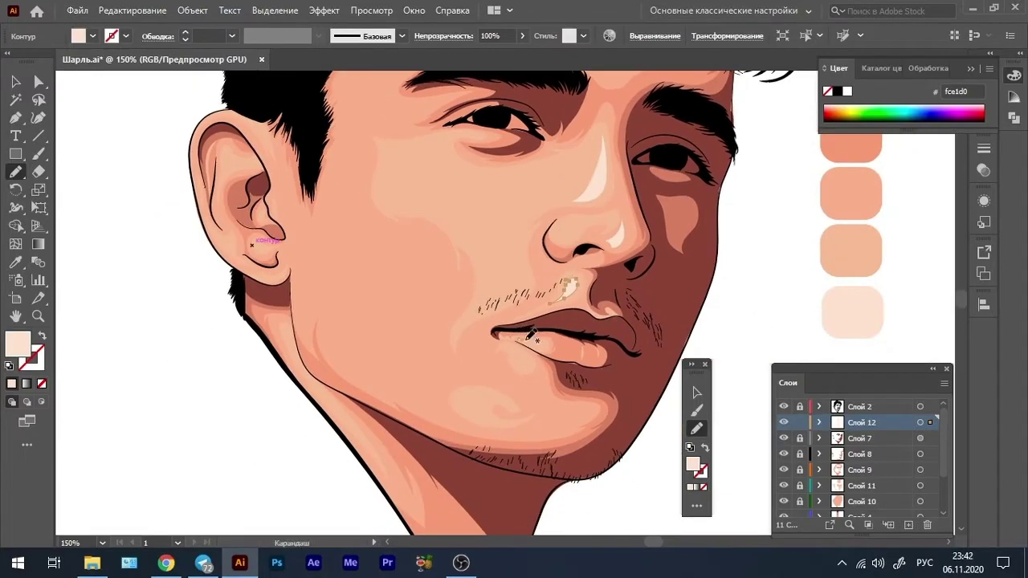
# Add pale highlights on the cheek and the lower lip
pyautogui.scroll(3, 530, 336)
pyautogui.scroll(3, 401, 268)
pyautogui.scroll(-5, 510, 158)
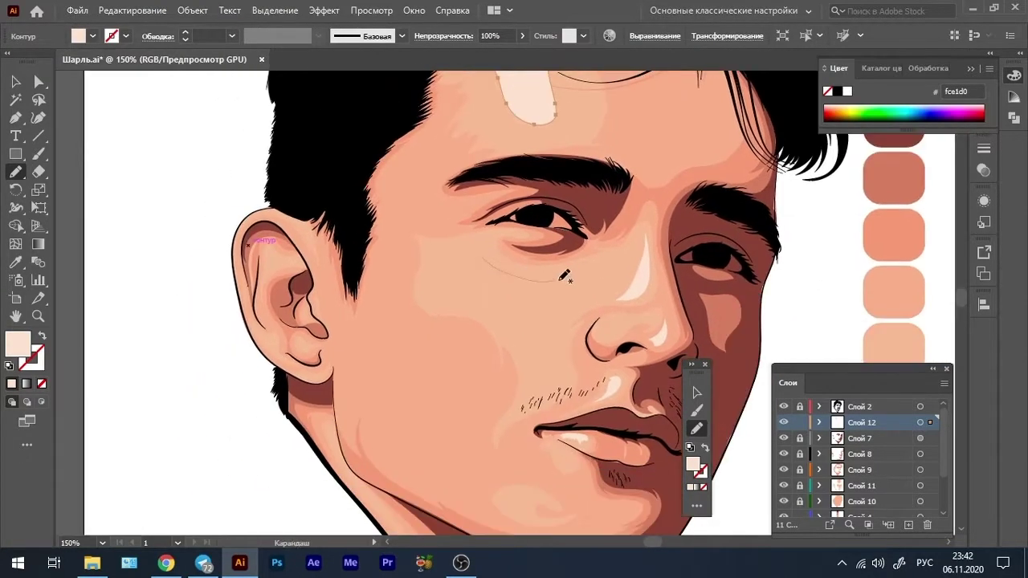
pyautogui.hscroll(-5, 473, 241)
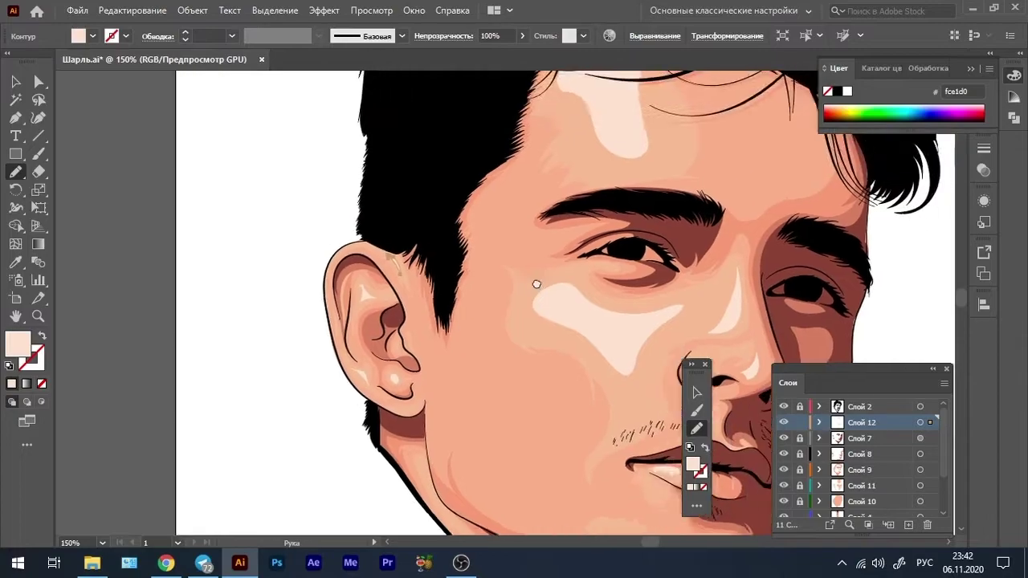
pyautogui.scroll(5, 535, 284)
pyautogui.moveTo(517, 145)
pyautogui.mouseDown()
pyautogui.moveTo(454, 319)
pyautogui.moveTo(514, 149)
pyautogui.mouseUp()
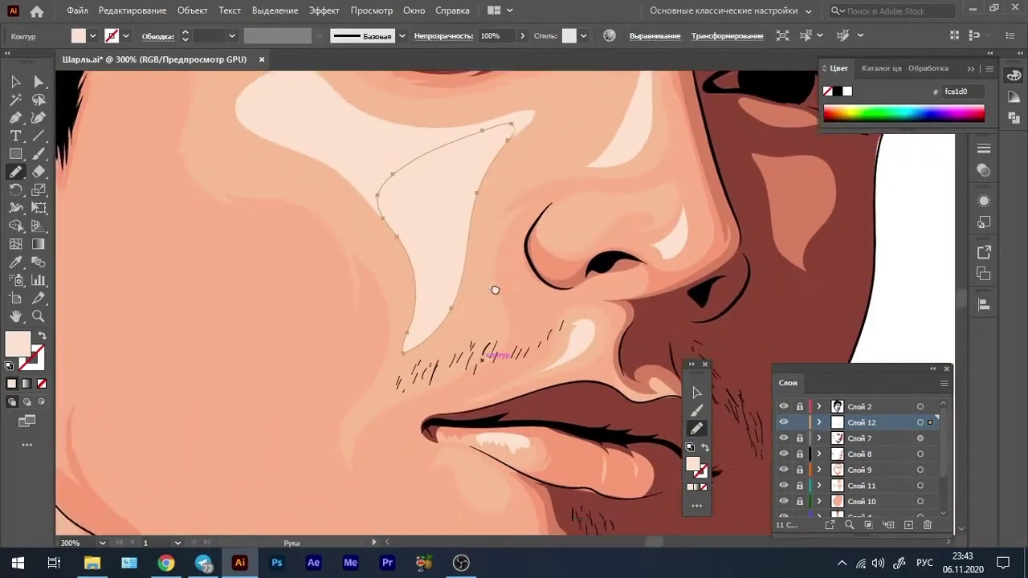
pyautogui.scroll(-3, 574, 245)
pyautogui.moveTo(587, 373); pyautogui.dragTo(583, 391)
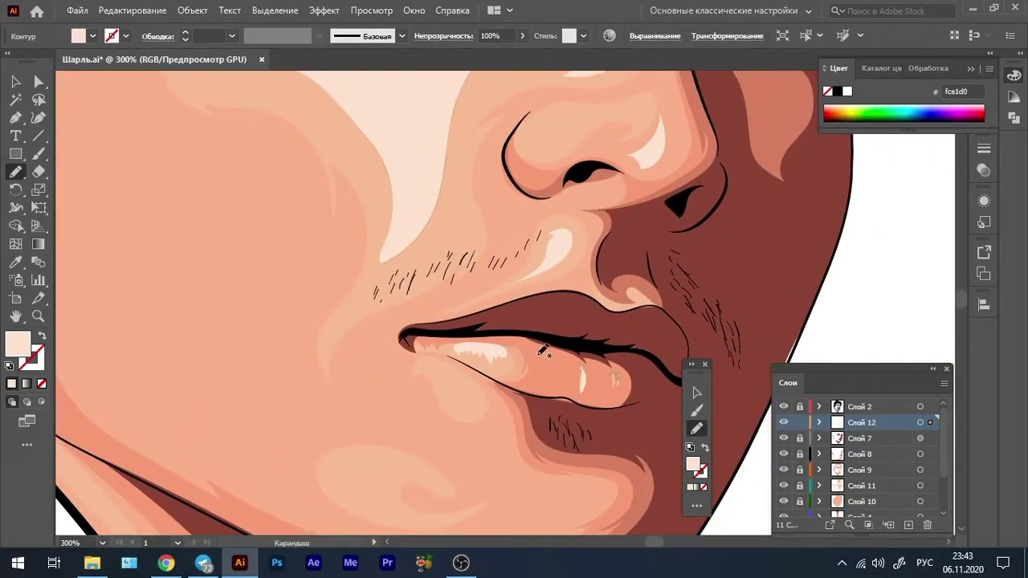
pyautogui.hotkey('ctrl', '0')
pyautogui.press('v')
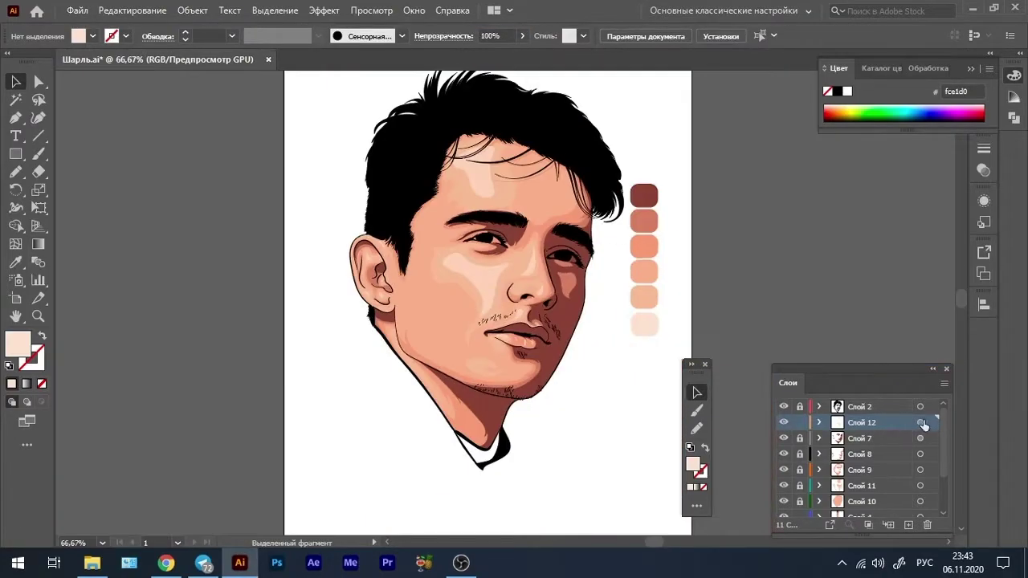
# Select all the Слой 9 shapes and recolour their fill salmon
pyautogui.scroll(3, 563, 377)
pyautogui.scroll(-2, 563, 376)
pyautogui.scroll(2, 546, 378)
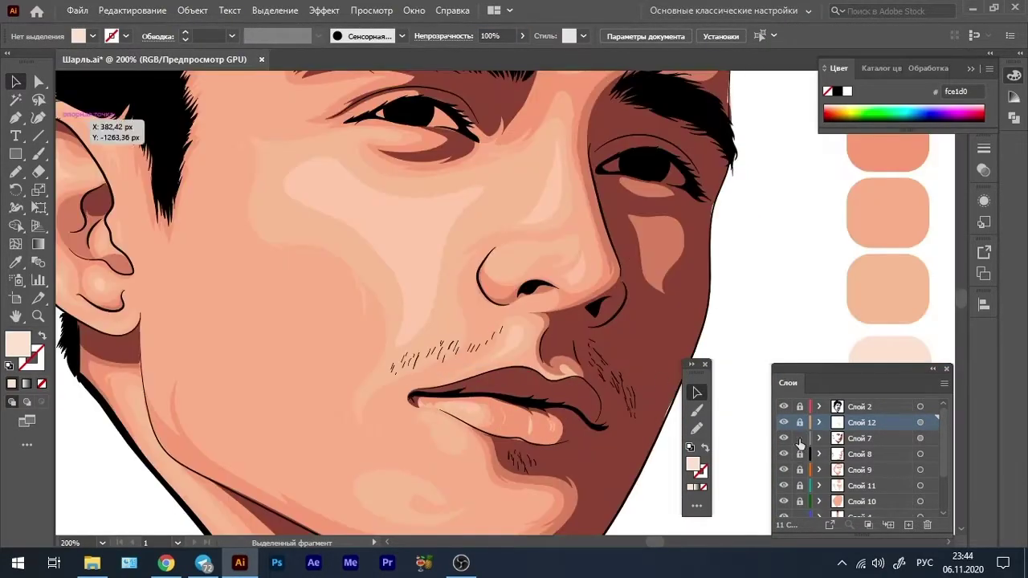
pyautogui.hotkey('ctrl', '0')
pyautogui.hotkey('ctrl', '1')
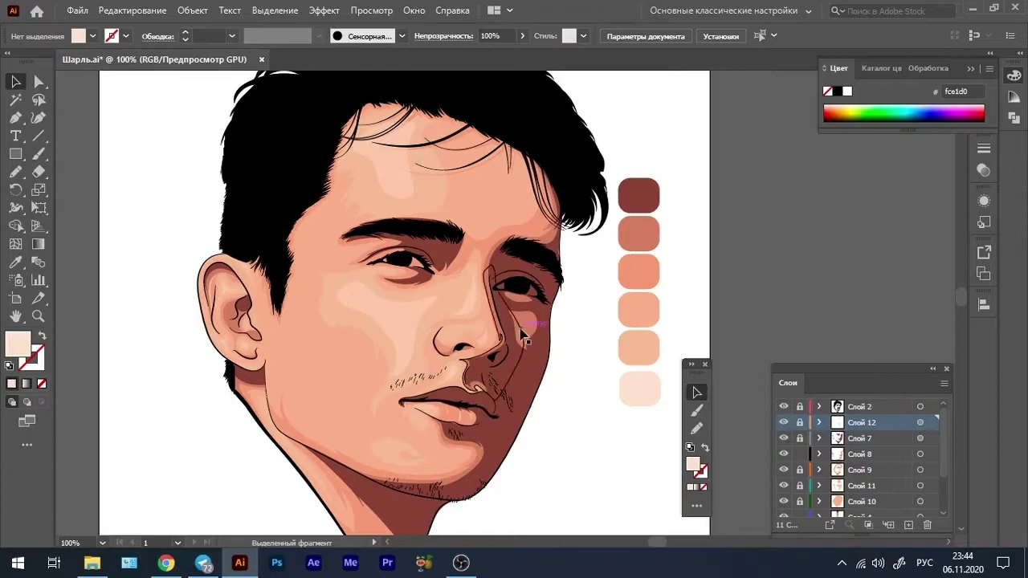
pyautogui.click(920, 470)
pyautogui.click(984, 117)
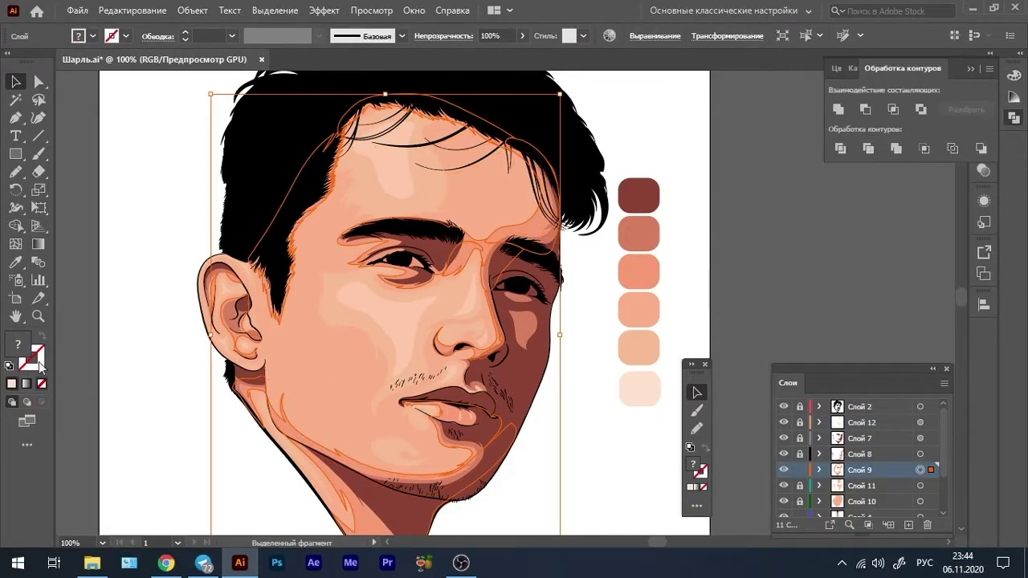
pyautogui.click(632, 271)
pyautogui.doubleClick(18, 343)
pyautogui.press('Return')
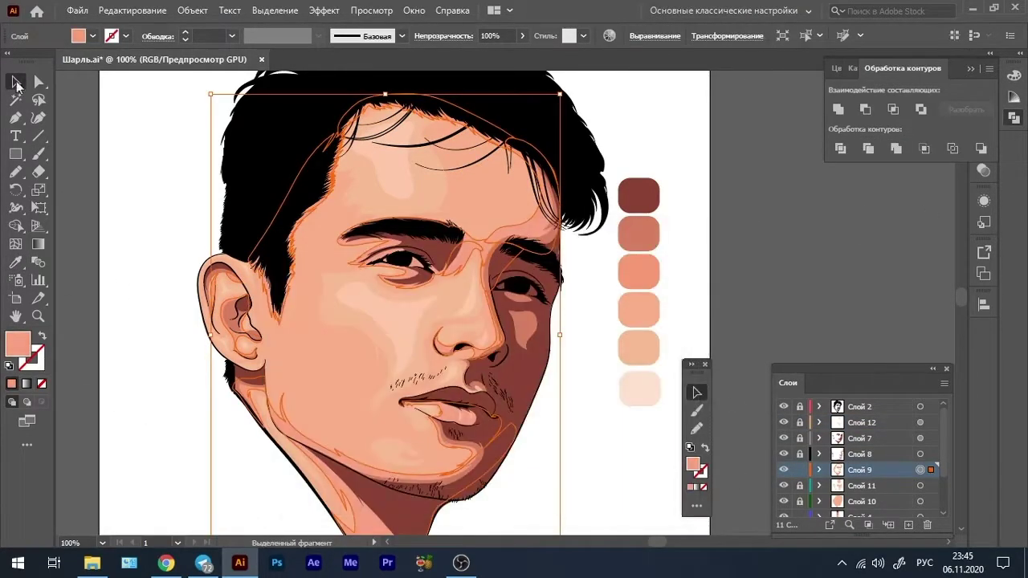
# Create a new layer for the eyes
pyautogui.scroll(-1, 153, 311)
pyautogui.scroll(5, 344, 252)
pyautogui.hotkey('ctrl', 'l')
# Set the fill to #e6e6e6 and pencil light-grey whites into both eyes
pyautogui.press('n')
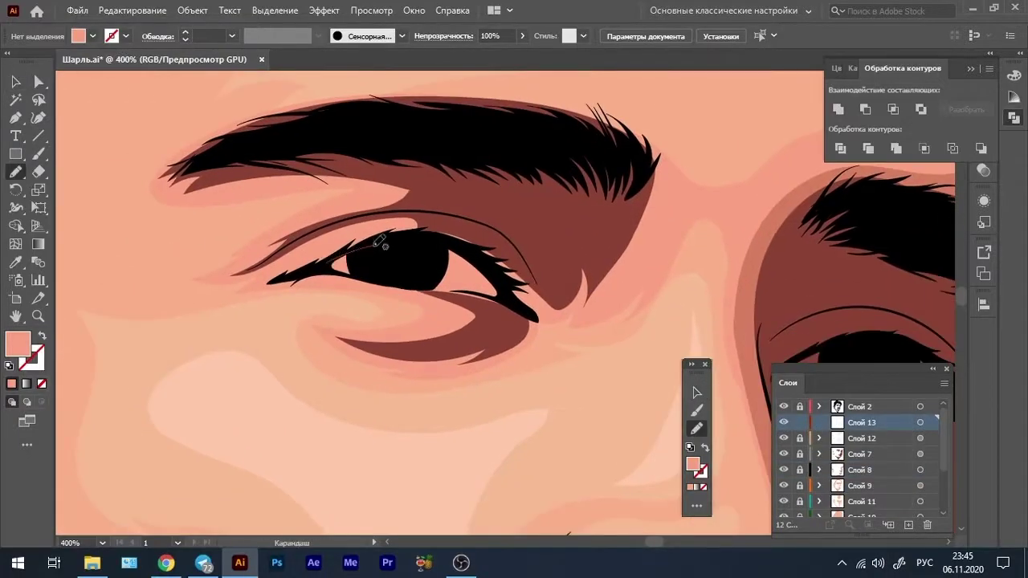
pyautogui.doubleClick(18, 344)
pyautogui.write('e6e6e6')
pyautogui.press('Return')
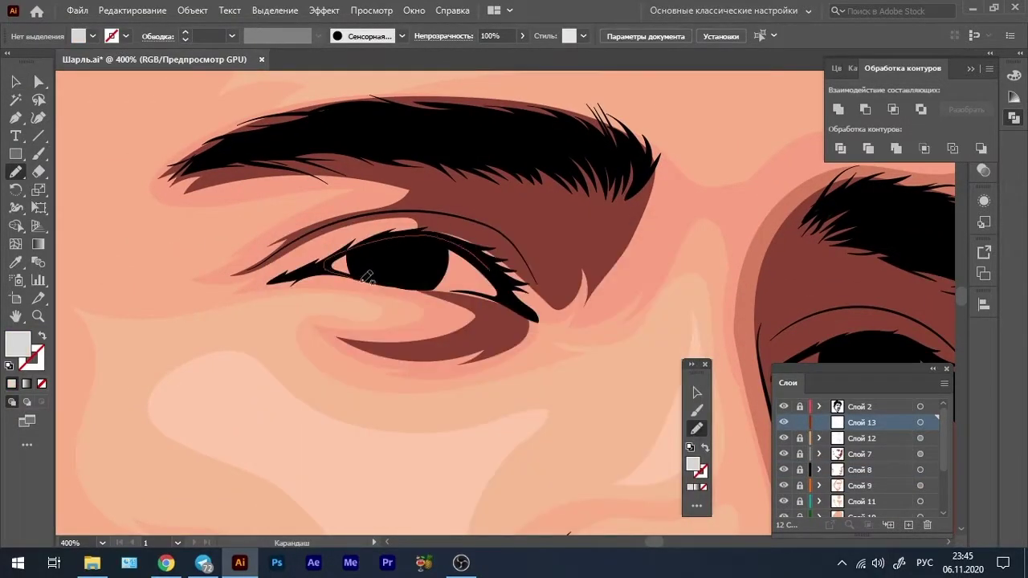
pyautogui.moveTo(366, 276); pyautogui.dragTo(362, 275)
pyautogui.moveTo(779, 371)
pyautogui.mouseDown()
pyautogui.moveTo(555, 259)
pyautogui.moveTo(567, 267)
pyautogui.mouseUp()
pyautogui.moveTo(578, 265); pyautogui.dragTo(518, 277)
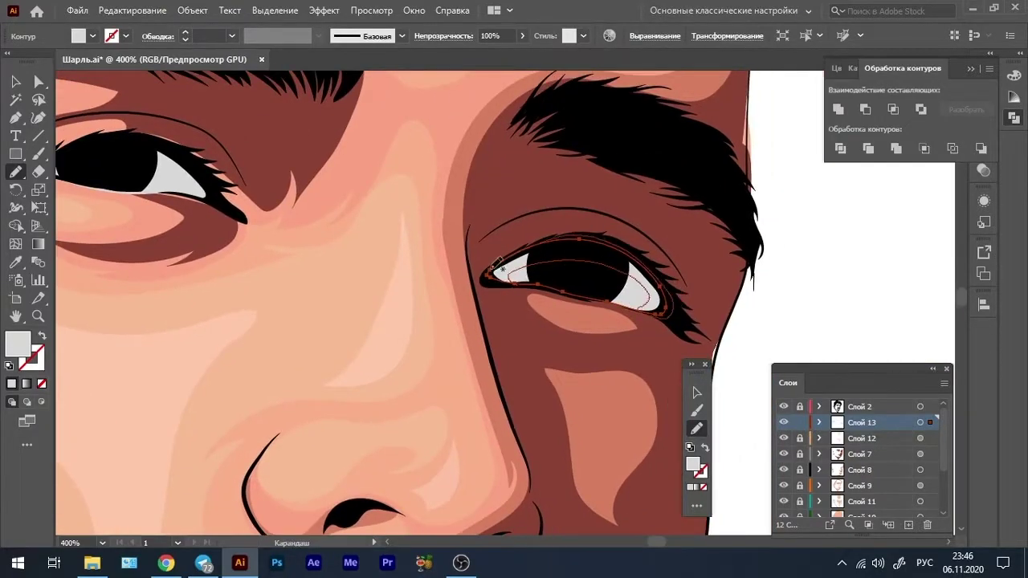
pyautogui.moveTo(648, 407)
pyautogui.mouseDown()
pyautogui.moveTo(294, 298)
pyautogui.moveTo(422, 351)
pyautogui.mouseUp()
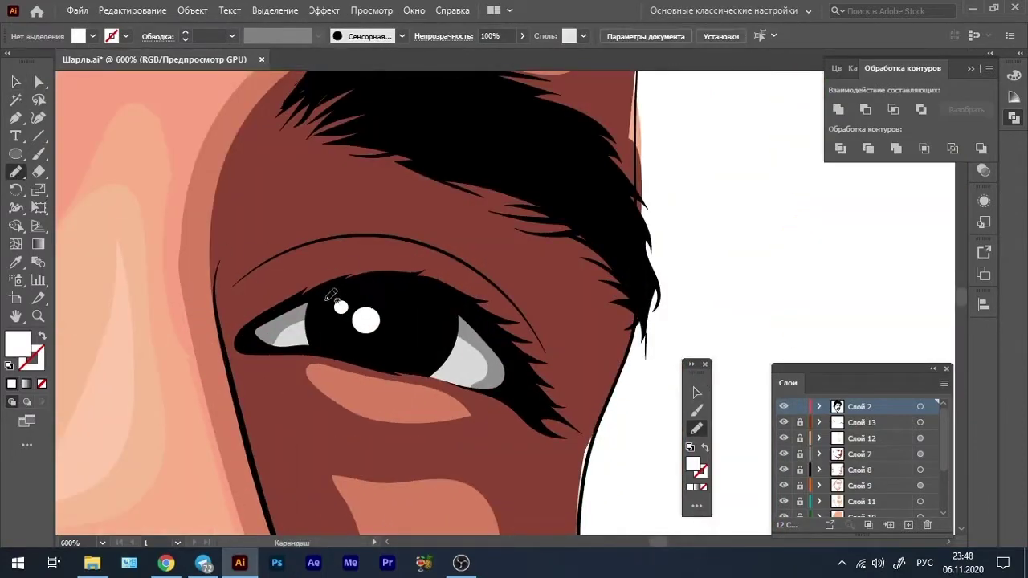
# Fill the iris with a linear gradient running top to bottom, slightly tilted
pyautogui.moveTo(321, 294); pyautogui.dragTo(320, 296)
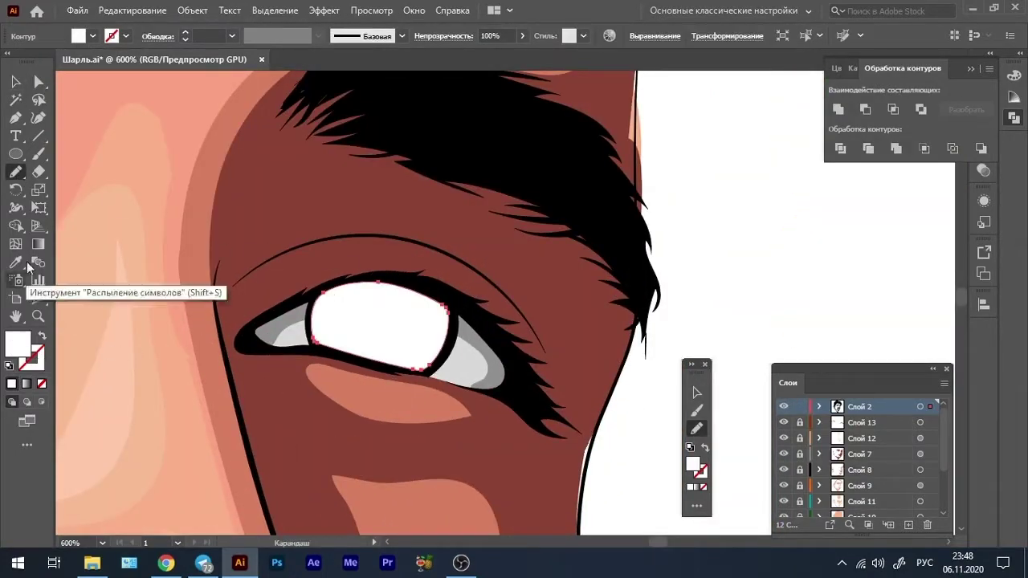
pyautogui.click(37, 244)
pyautogui.click(1014, 117)
pyautogui.click(414, 10)
pyautogui.click(481, 224)
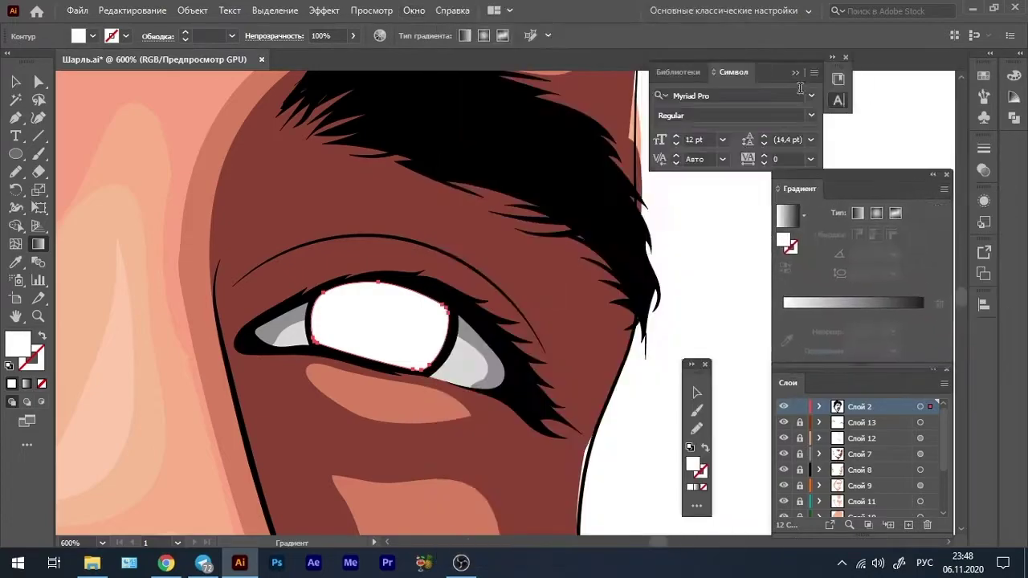
pyautogui.click(857, 213)
pyautogui.moveTo(379, 281); pyautogui.dragTo(379, 365)
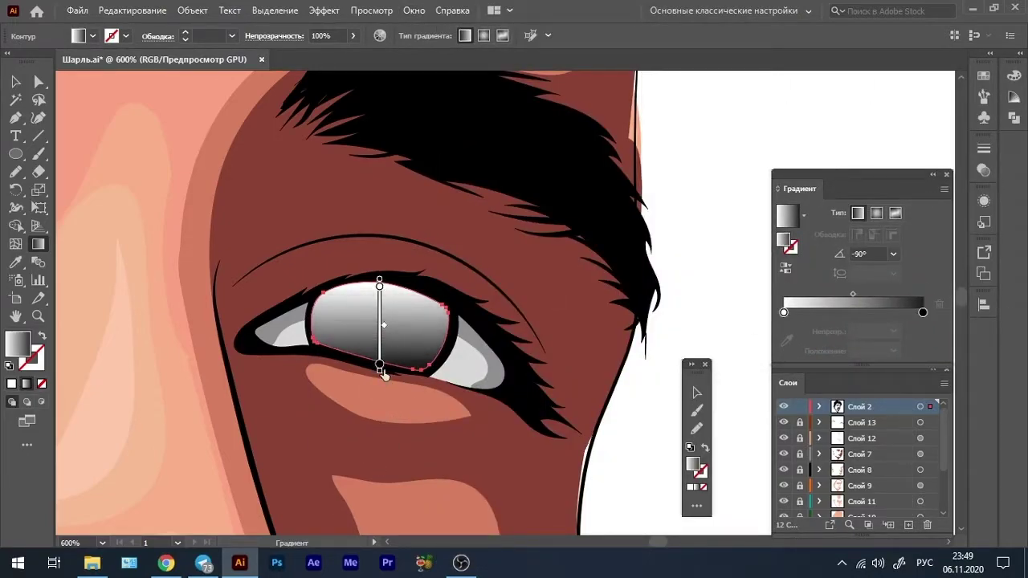
pyautogui.moveTo(388, 281); pyautogui.dragTo(370, 363)
# Set the iris gradient stops to dark brown and black
pyautogui.doubleClick(784, 313)
pyautogui.click(787, 526)
pyautogui.click(851, 273)
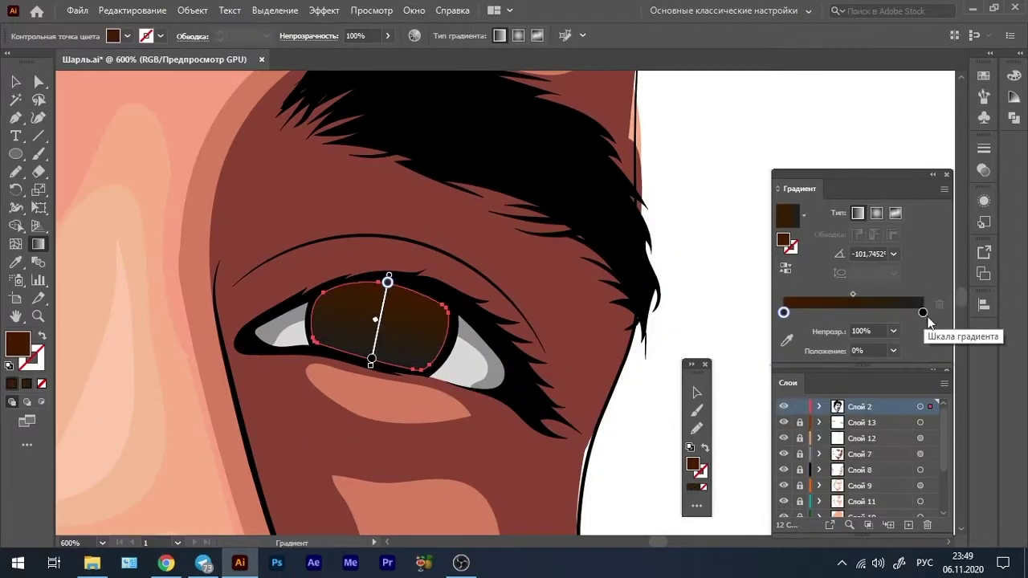
pyautogui.doubleClick(923, 312)
pyautogui.click(803, 526)
pyautogui.press('v')
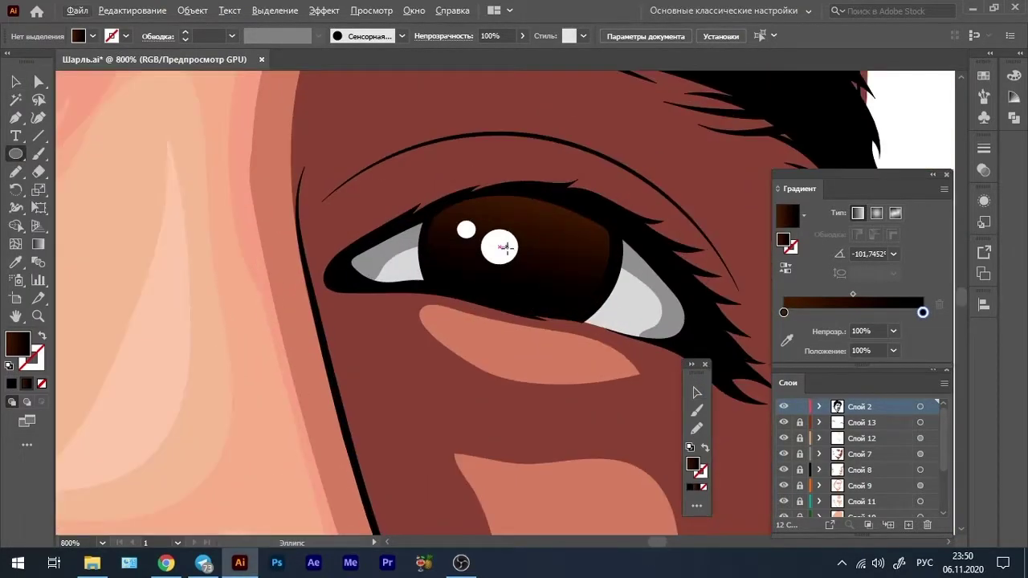
# Draw a small white catchlight circle on the iris, then unlock layer Слой 13
pyautogui.moveTo(506, 248); pyautogui.dragTo(525, 259)
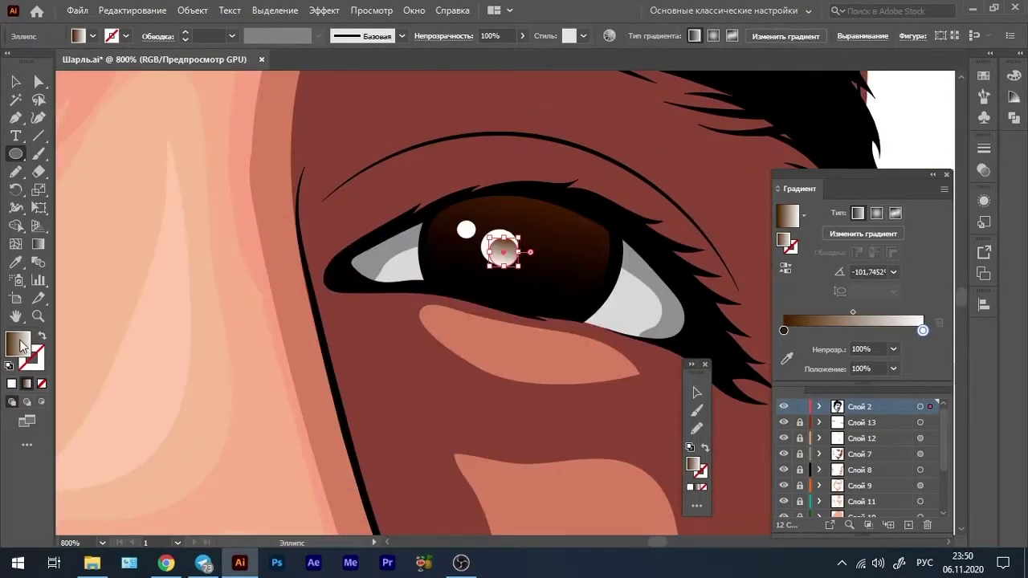
pyautogui.doubleClick(692, 464)
pyautogui.press('Return')
pyautogui.press('v')
pyautogui.hotkey('ctrl', '=')
pyautogui.hotkey('ctrl', '=')
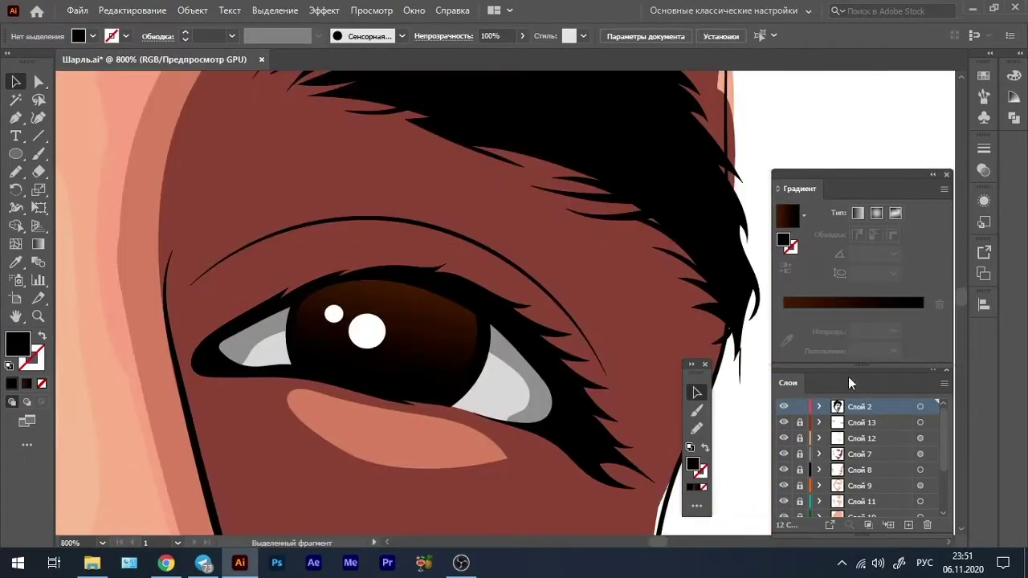
pyautogui.click(859, 422)
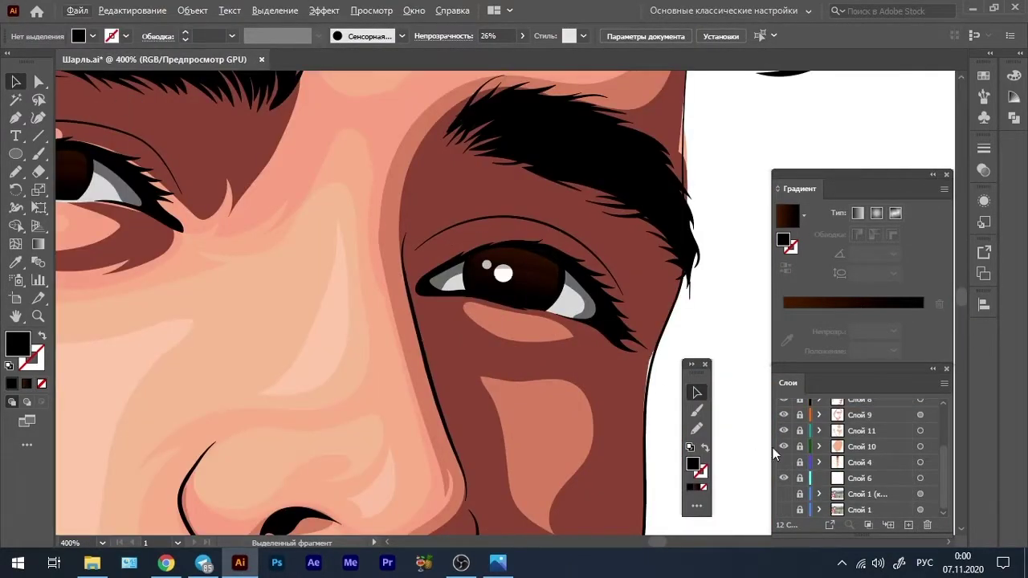
# Change the irises' gradient stop colour to dark blue #00385a
pyautogui.click(771, 447)
pyautogui.doubleClick(784, 312)
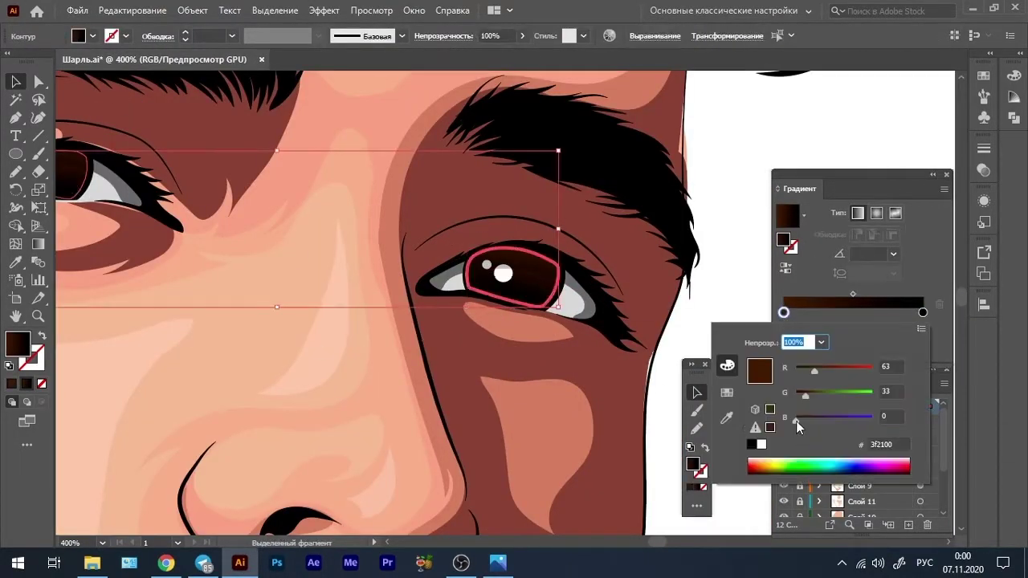
pyautogui.moveTo(796, 417)
pyautogui.mouseDown()
pyautogui.moveTo(840, 417)
pyautogui.moveTo(800, 395)
pyautogui.mouseUp()
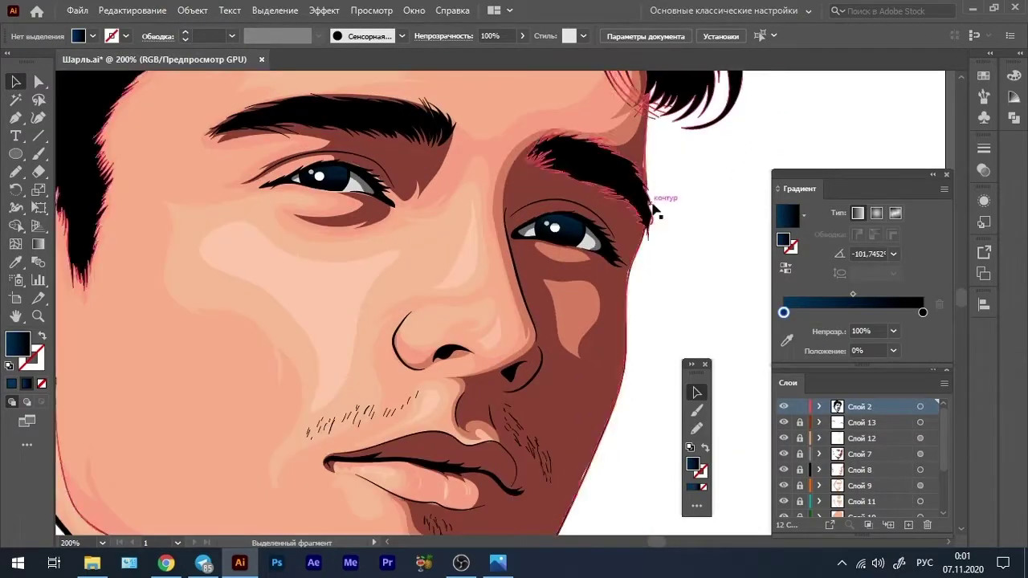
# Add a new layer above Слой 12 and ready the Pencil with no fill
pyautogui.click(862, 438)
pyautogui.click(909, 525)
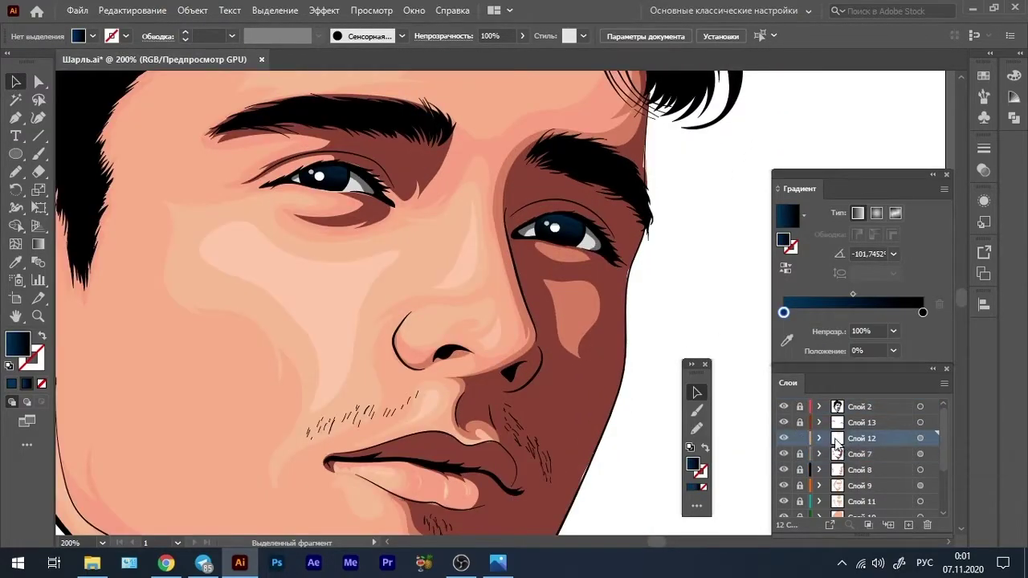
pyautogui.press('n')
pyautogui.press('/')
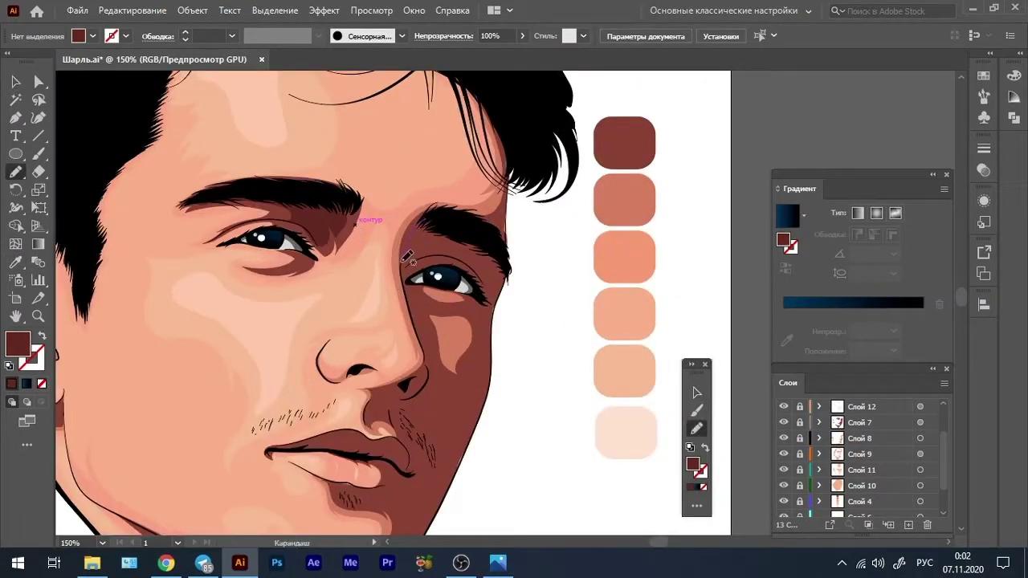
# Draw dark shadow shapes between eyebrow and eye and around the nostril
pyautogui.moveTo(410, 299); pyautogui.dragTo(429, 285)
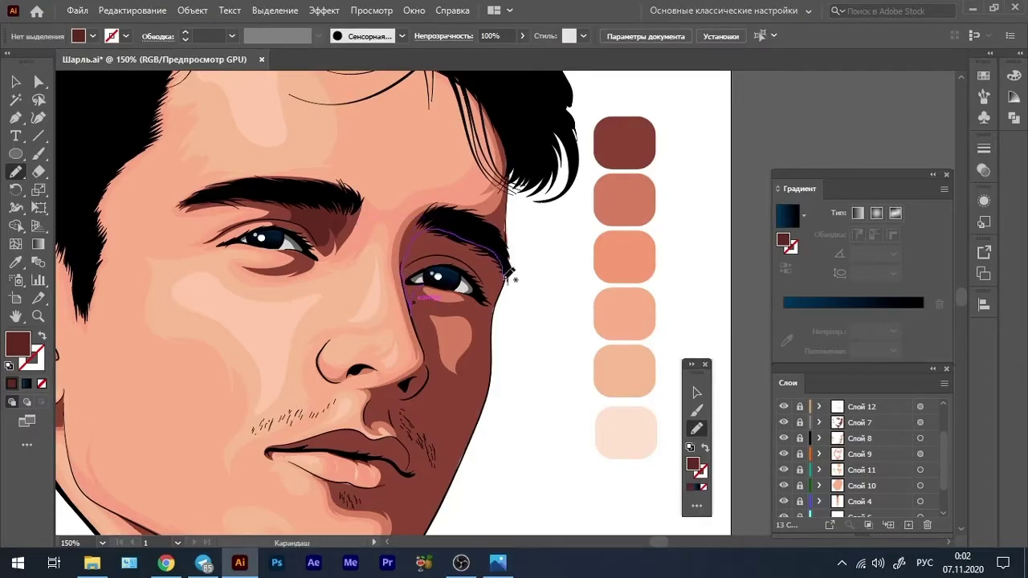
pyautogui.moveTo(419, 280); pyautogui.dragTo(413, 283)
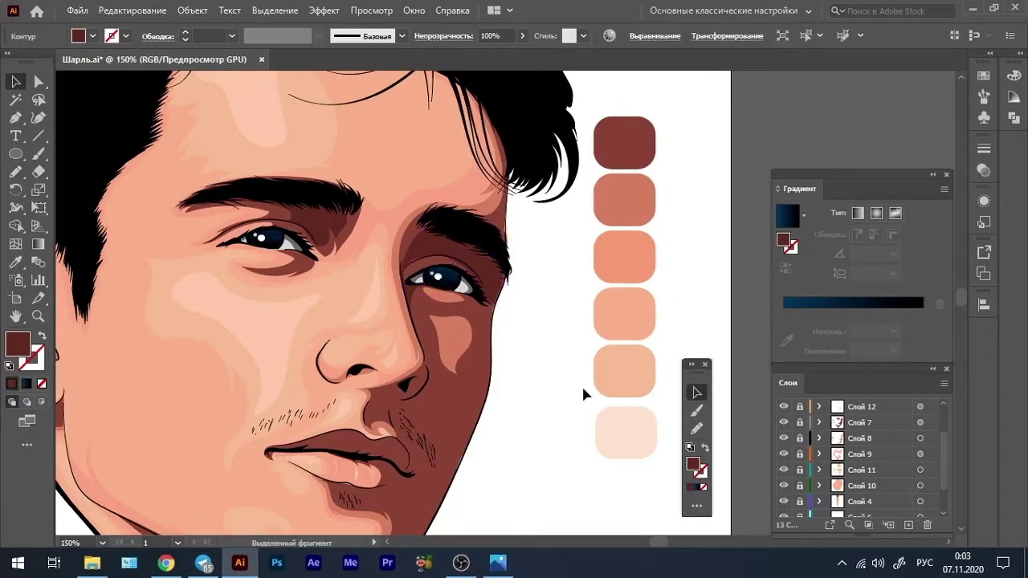
pyautogui.moveTo(424, 360)
pyautogui.mouseDown()
pyautogui.moveTo(427, 384)
pyautogui.moveTo(422, 363)
pyautogui.mouseUp()
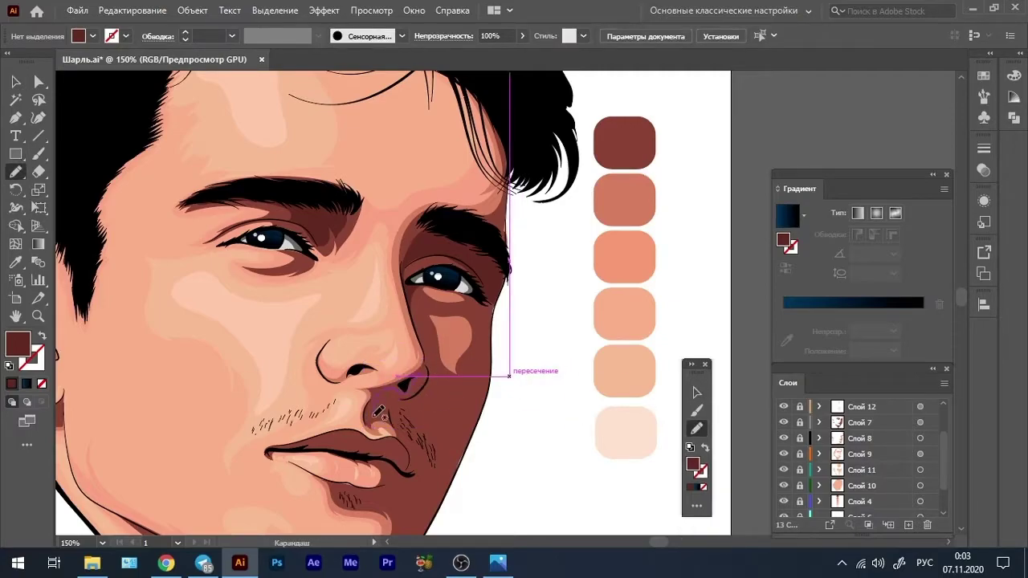
pyautogui.moveTo(379, 412); pyautogui.dragTo(401, 379)
pyautogui.moveTo(377, 425); pyautogui.dragTo(454, 384)
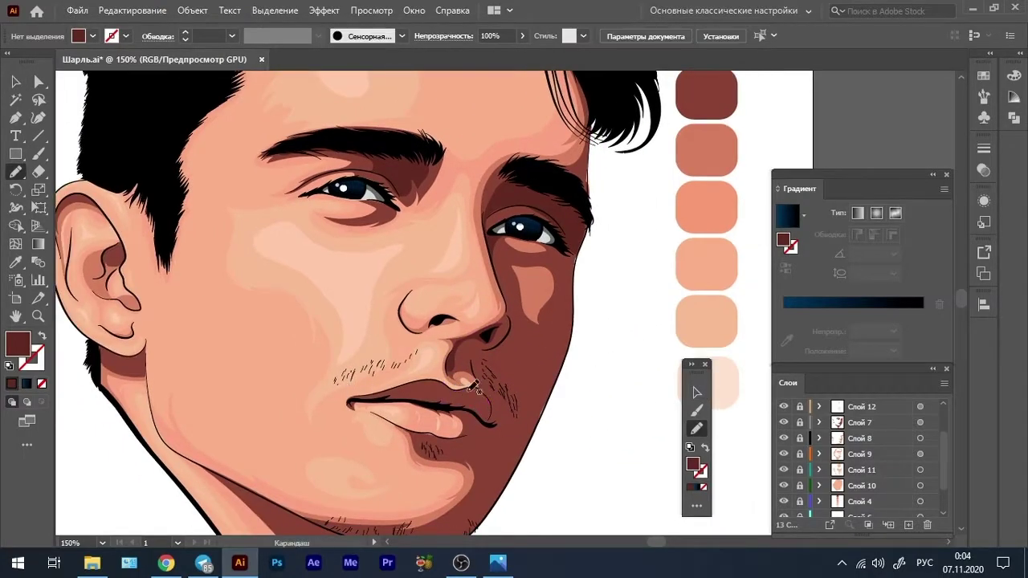
pyautogui.scroll(4, 474, 388)
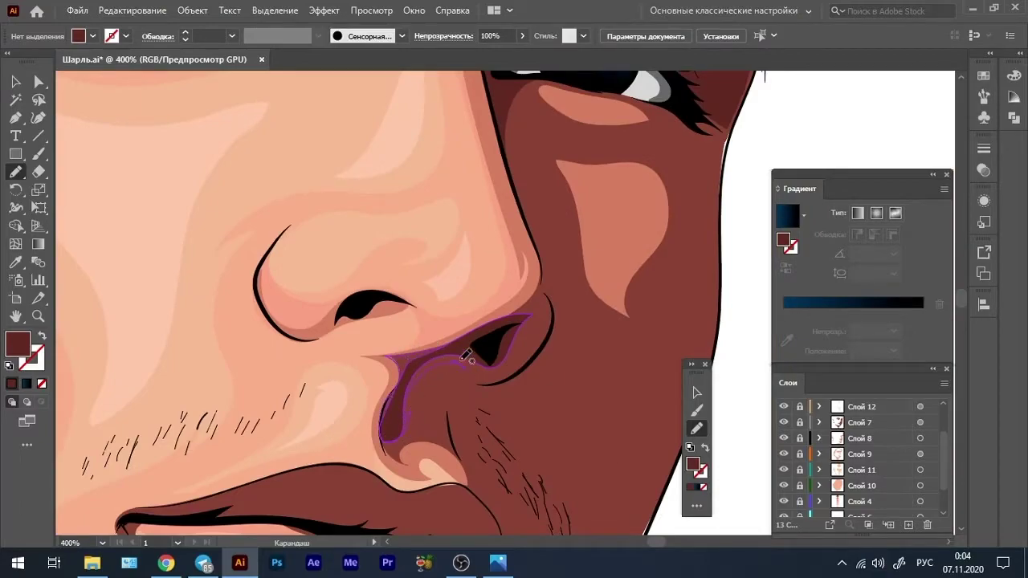
pyautogui.moveTo(465, 356); pyautogui.dragTo(462, 362)
pyautogui.moveTo(451, 408); pyautogui.dragTo(440, 333)
pyautogui.scroll(-2, 440, 333)
pyautogui.hscroll(-2, 433, 341)
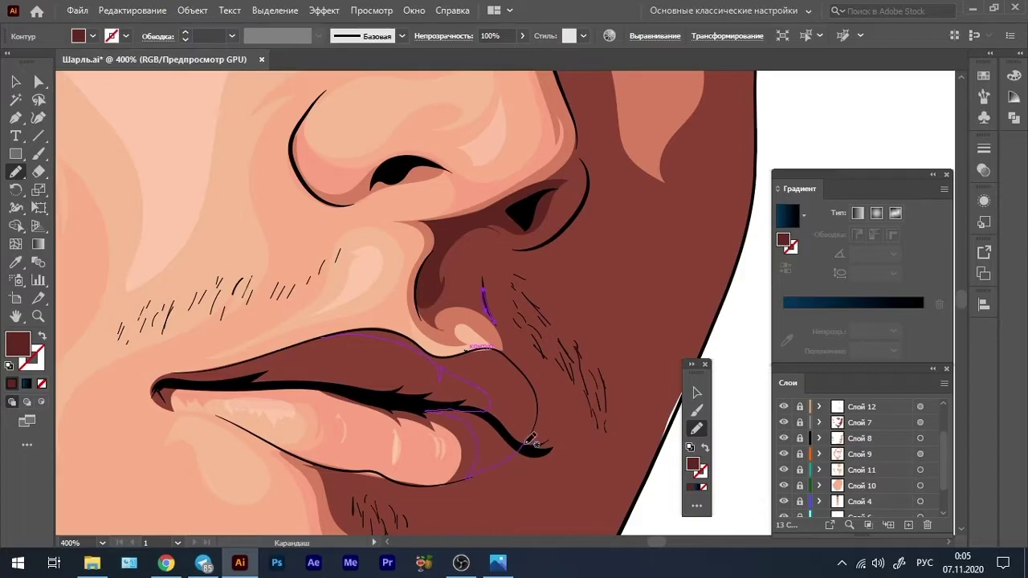
pyautogui.press('v')
# Try a shadow stroke along the right jawline, then undo it
pyautogui.keyDown('alt'); pyautogui.scroll(-5, 230, 390); pyautogui.keyUp('alt')
pyautogui.keyDown('alt'); pyautogui.scroll(4, 420, 402); pyautogui.keyUp('alt')
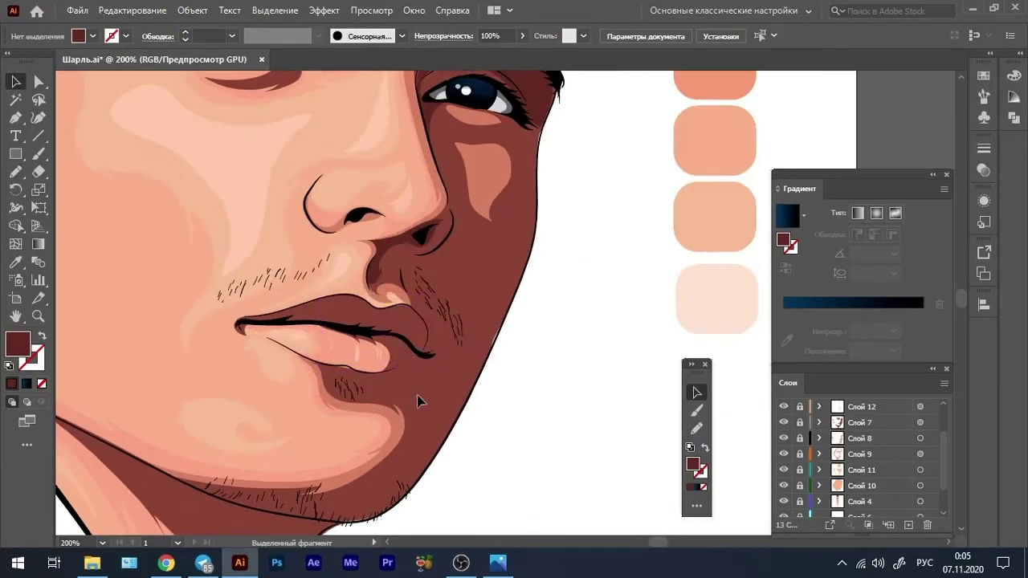
pyautogui.scroll(-2, 406, 366)
pyautogui.press('n')
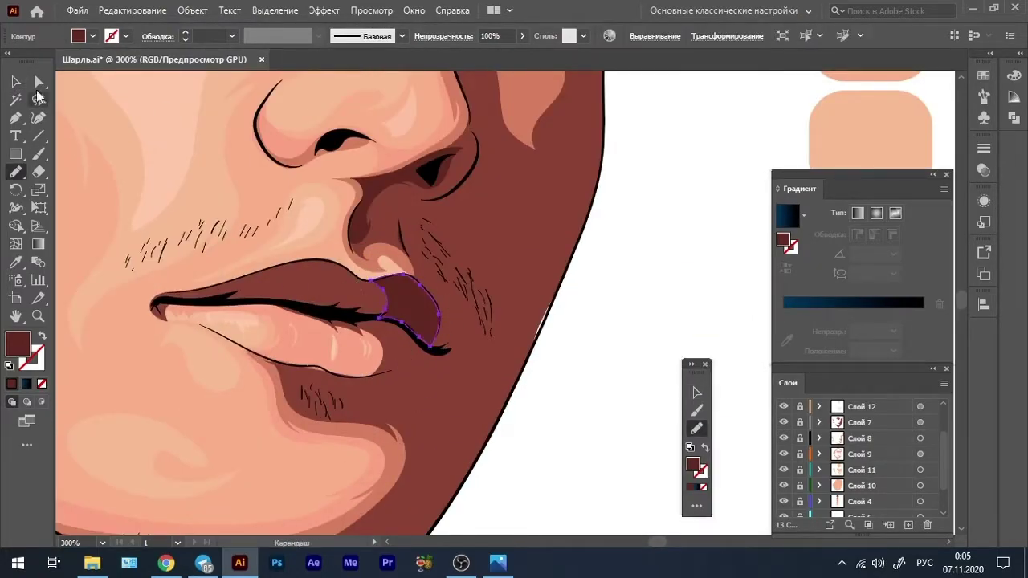
pyautogui.keyDown('alt'); pyautogui.scroll(-4, 440, 322); pyautogui.keyUp('alt')
pyautogui.keyDown('alt'); pyautogui.scroll(4, 298, 264); pyautogui.keyUp('alt')
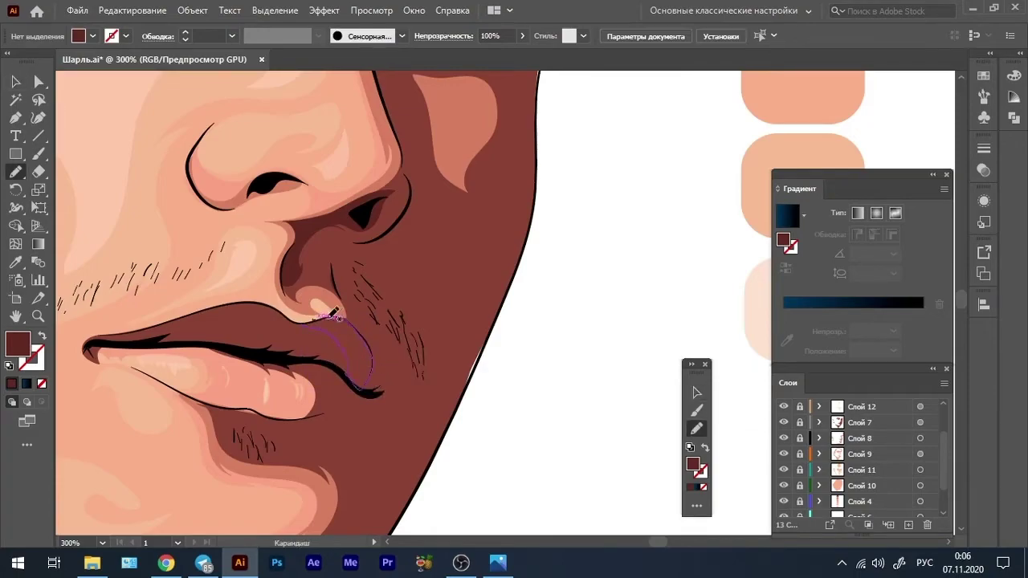
pyautogui.keyDown('alt'); pyautogui.scroll(-4, 333, 313); pyautogui.keyUp('alt')
pyautogui.keyDown('alt'); pyautogui.scroll(1, 470, 263); pyautogui.keyUp('alt')
pyautogui.keyDown('alt'); pyautogui.scroll(1, 470, 263); pyautogui.keyUp('alt')
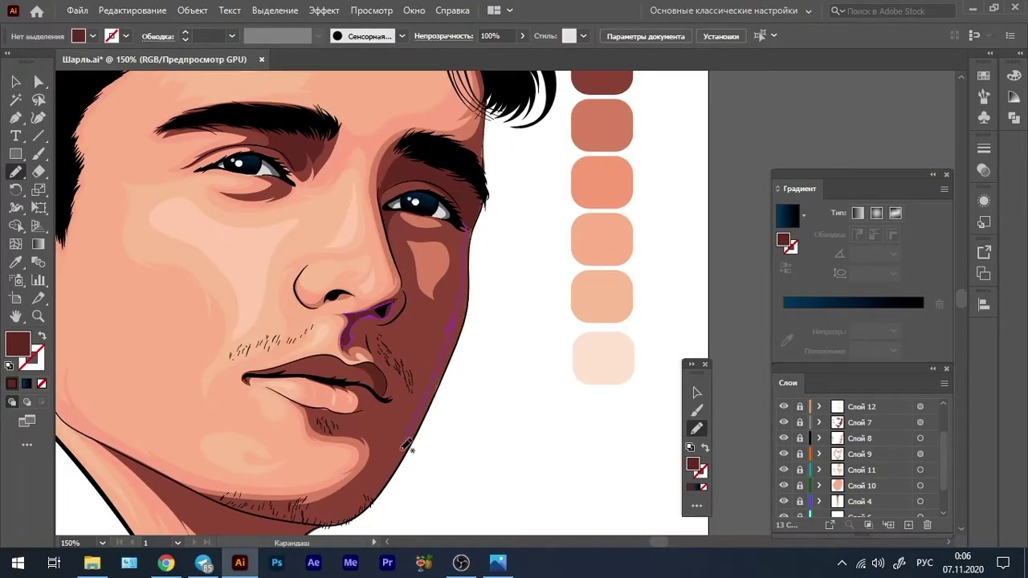
pyautogui.scroll(-3, 253, 525)
pyautogui.scroll(2, 488, 135)
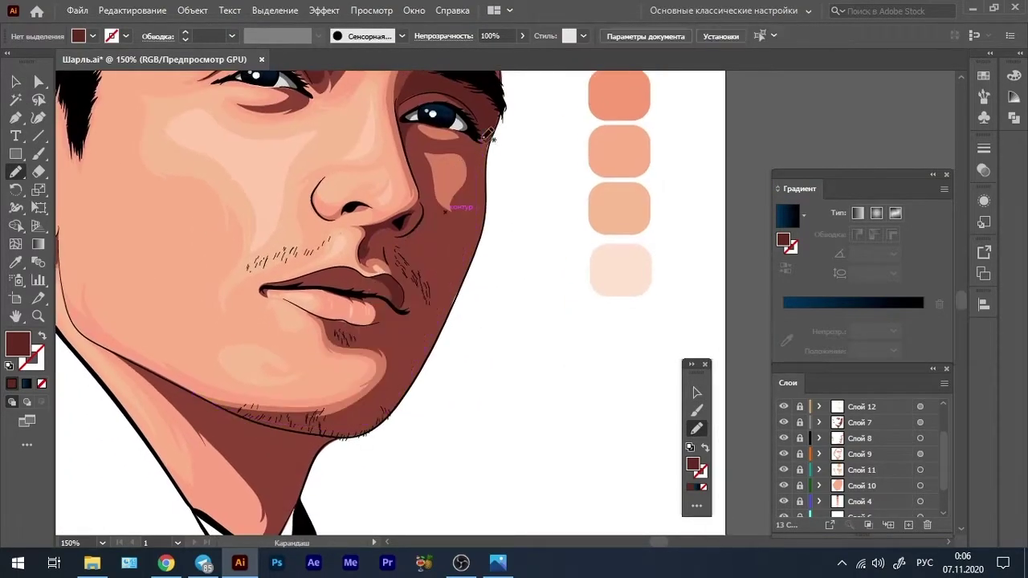
pyautogui.moveTo(472, 242); pyautogui.dragTo(438, 338)
pyautogui.hotkey('ctrl', 'z')
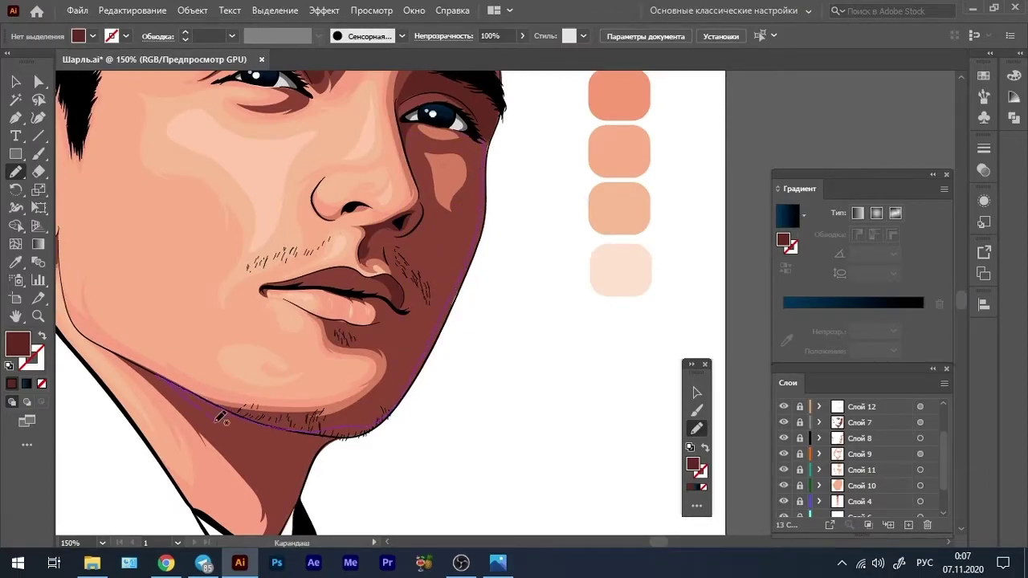
# Reshape the cheek and jaw shadow by moving and curving its anchor points
pyautogui.press('v')
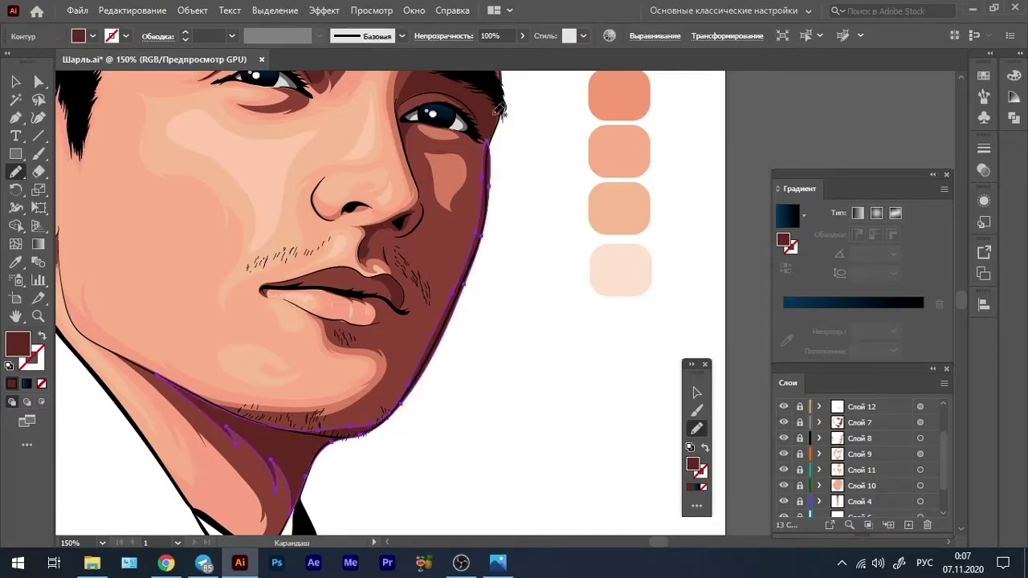
pyautogui.keyDown('alt'); pyautogui.scroll(3, 450, 209); pyautogui.keyUp('alt')
pyautogui.moveTo(392, 342); pyautogui.dragTo(420, 163)
pyautogui.hotkey('shift', '`')
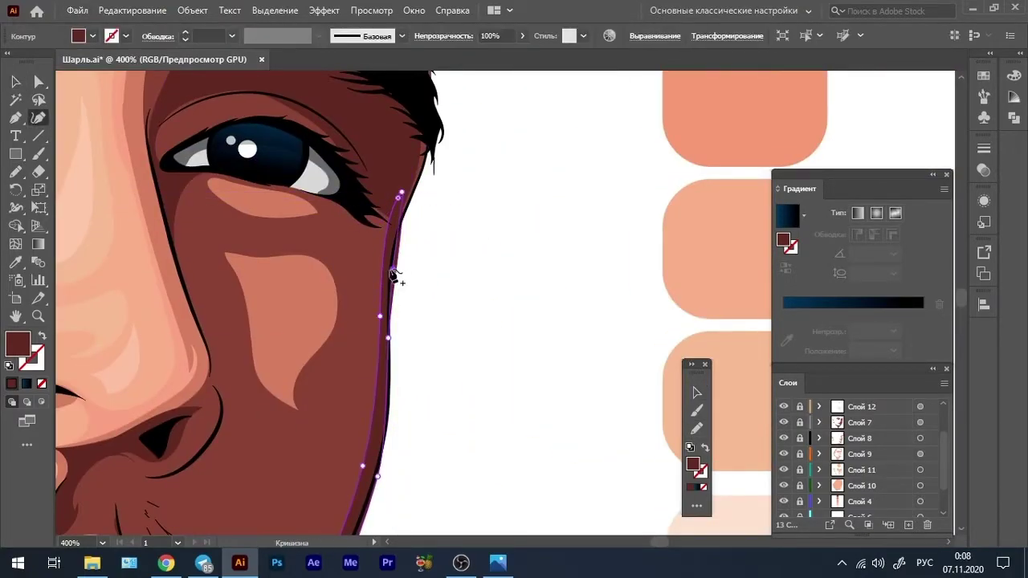
pyautogui.keyDown('alt'); pyautogui.scroll(3, 395, 271); pyautogui.keyUp('alt')
pyautogui.moveTo(349, 367)
pyautogui.mouseDown()
pyautogui.moveTo(604, 169)
pyautogui.moveTo(523, 223)
pyautogui.moveTo(344, 428)
pyautogui.moveTo(402, 333)
pyautogui.moveTo(351, 391)
pyautogui.mouseUp()
# Draw a dark maroon shadow shape under the lower lip
pyautogui.hotkey('ctrl', '0')
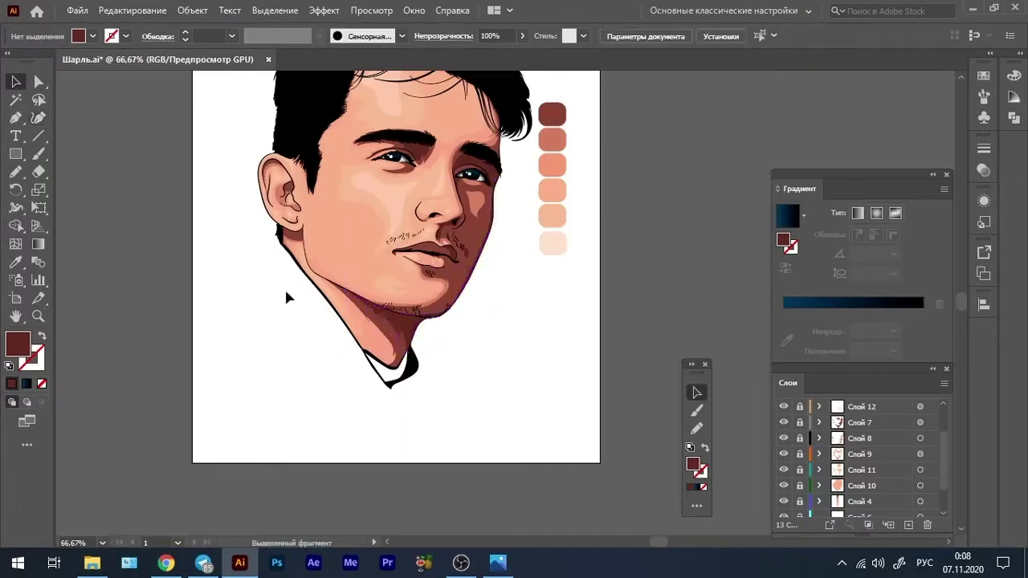
pyautogui.keyDown('alt'); pyautogui.scroll(5, 402, 265); pyautogui.keyUp('alt')
pyautogui.press('n')
pyautogui.moveTo(530, 348); pyautogui.dragTo(524, 351)
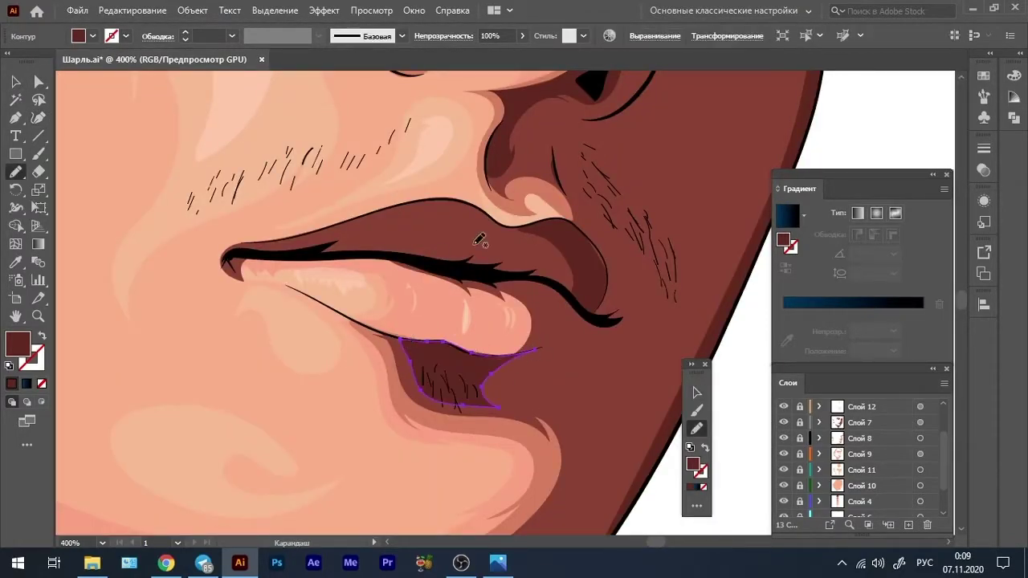
pyautogui.keyDown('alt'); pyautogui.scroll(-5, 477, 236); pyautogui.keyUp('alt')
pyautogui.keyDown('alt'); pyautogui.scroll(3, 271, 273); pyautogui.keyUp('alt')
pyautogui.keyDown('alt'); pyautogui.scroll(3, 272, 188); pyautogui.keyUp('alt')
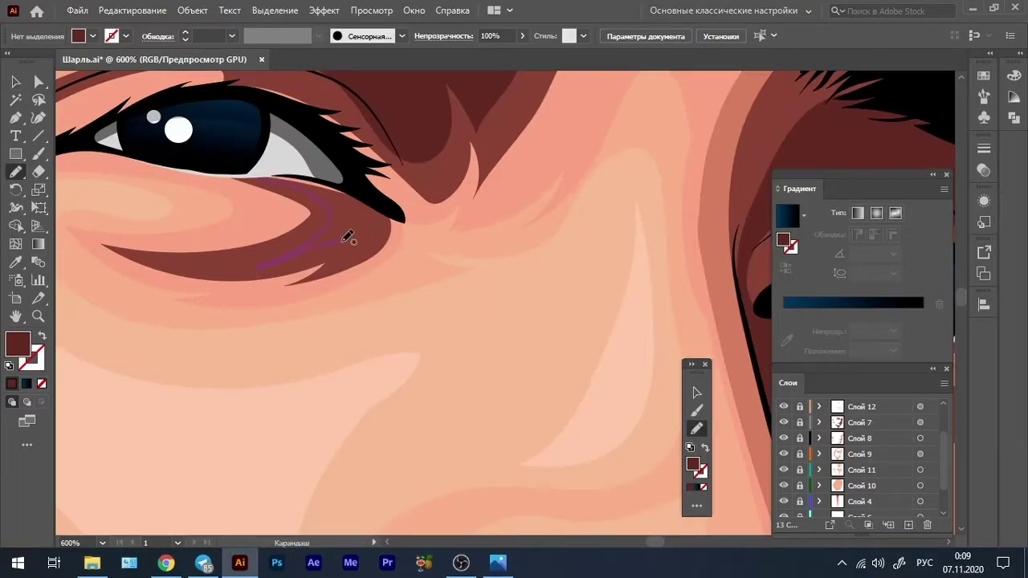
# Draw shadow shapes beneath the left eye, inside the ear and along its upper rim
pyautogui.moveTo(347, 236); pyautogui.dragTo(275, 195)
pyautogui.keyDown('alt'); pyautogui.scroll(1, 268, 229); pyautogui.keyUp('alt')
pyautogui.moveTo(249, 236); pyautogui.dragTo(329, 201)
pyautogui.keyDown('alt'); pyautogui.scroll(-5, 329, 201); pyautogui.keyUp('alt')
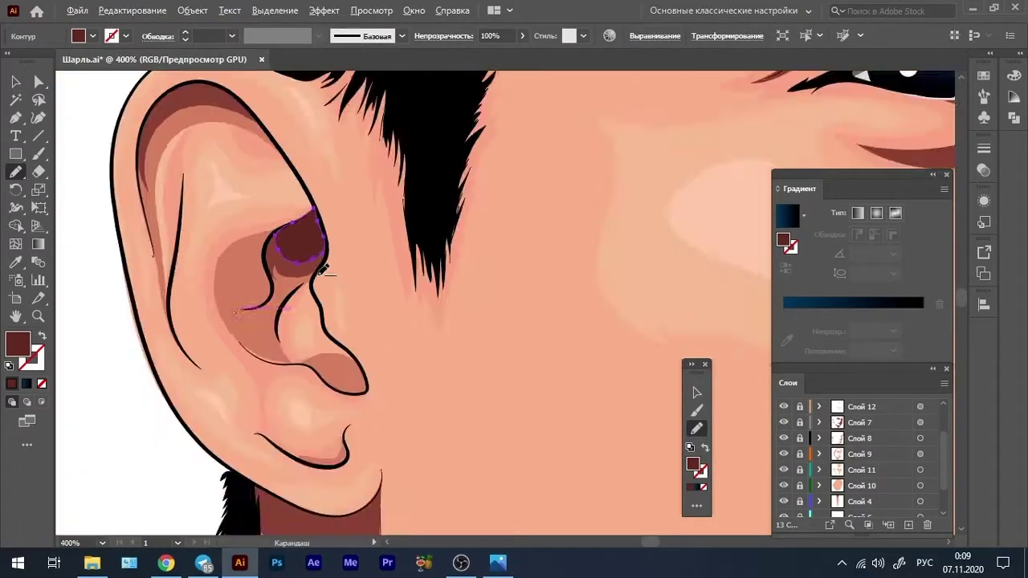
pyautogui.keyDown('alt'); pyautogui.scroll(4, 174, 257); pyautogui.keyUp('alt')
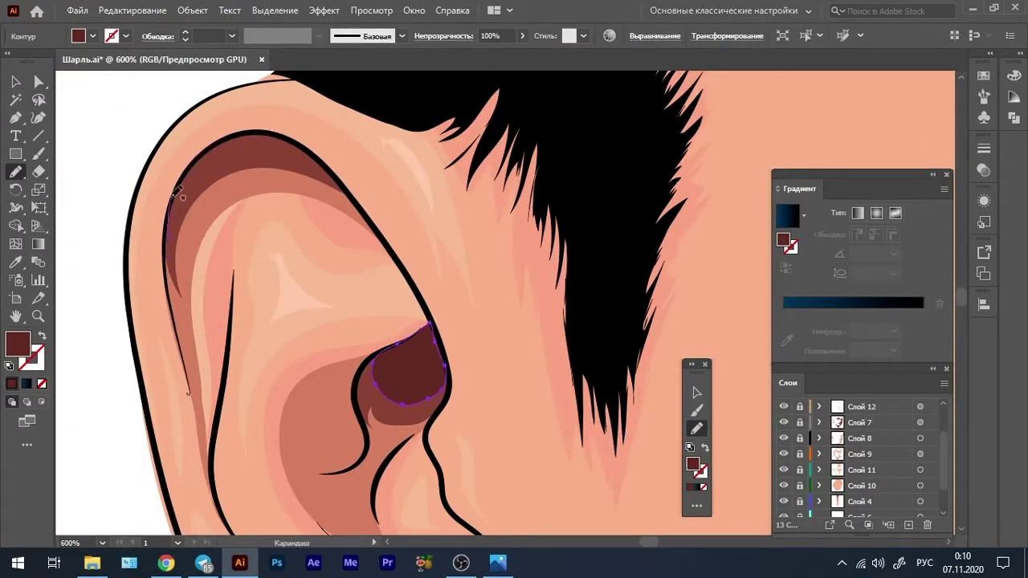
pyautogui.moveTo(324, 162); pyautogui.dragTo(177, 235)
pyautogui.keyDown('alt'); pyautogui.scroll(-5, 177, 235); pyautogui.keyUp('alt')
pyautogui.keyDown('alt'); pyautogui.scroll(4, 514, 305); pyautogui.keyUp('alt')
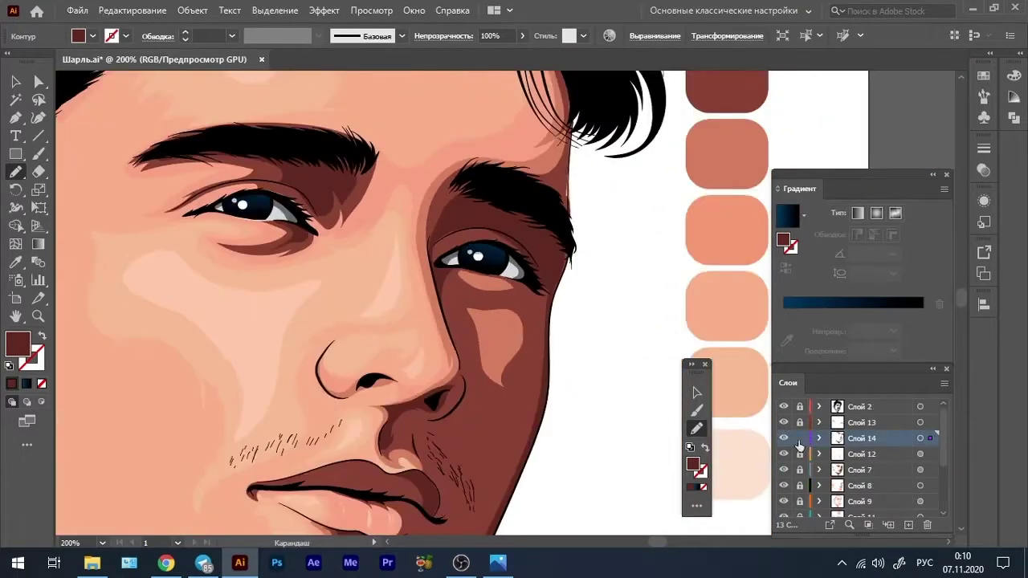
# Sample the cheek shadow colour, draw shading at the eye corner and rotate it slightly
pyautogui.hotkey('ctrl', 'shift', 'a')
pyautogui.press('v')
pyautogui.click(491, 341)
pyautogui.keyDown('alt'); pyautogui.scroll(1, 500, 207); pyautogui.keyUp('alt')
pyautogui.press('n')
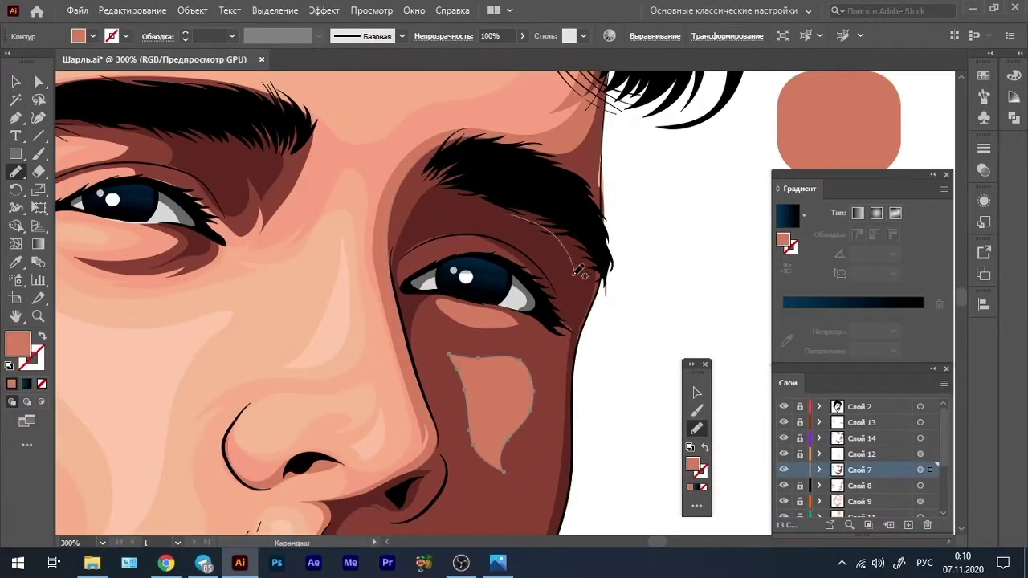
pyautogui.moveTo(578, 270); pyautogui.dragTo(514, 224)
pyautogui.click(16, 81)
pyautogui.click(514, 306)
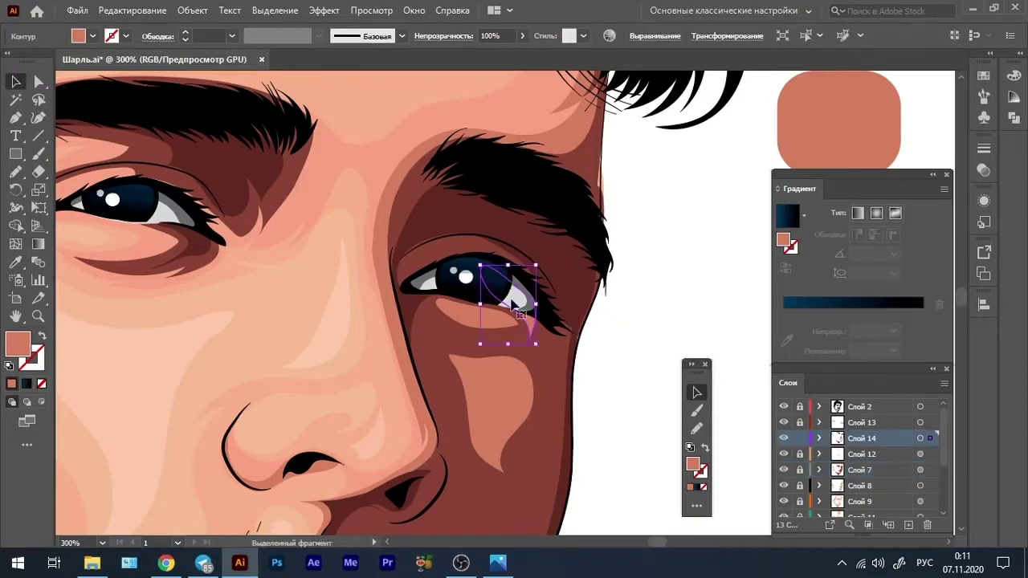
pyautogui.moveTo(514, 305); pyautogui.dragTo(585, 329)
pyautogui.hotkey('ctrl', 'shift', 'a')
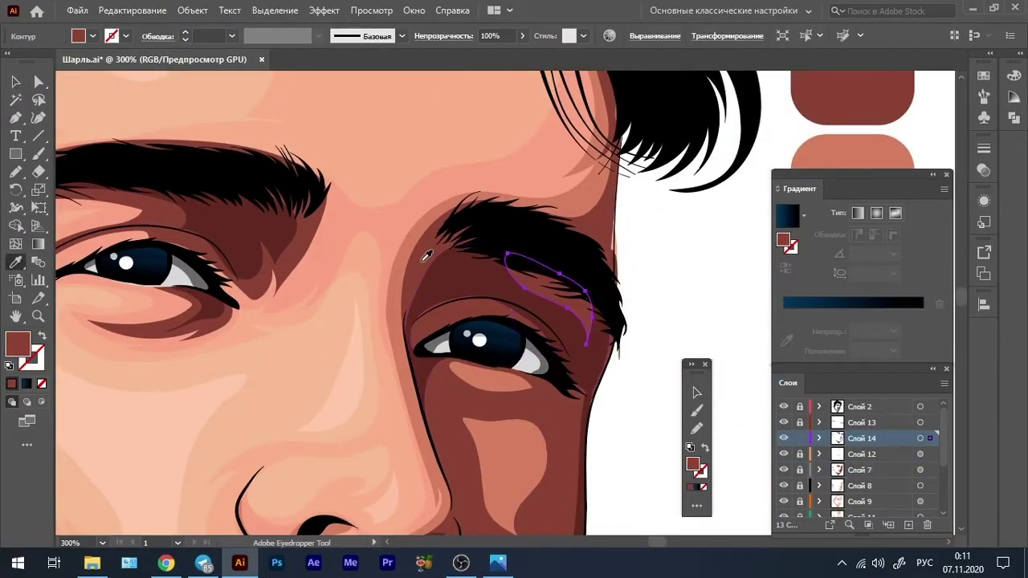
pyautogui.scroll(-5, 434, 289)
pyautogui.scroll(5, 341, 297)
# Draw a shadow shape under the right eyebrow
pyautogui.press('v')
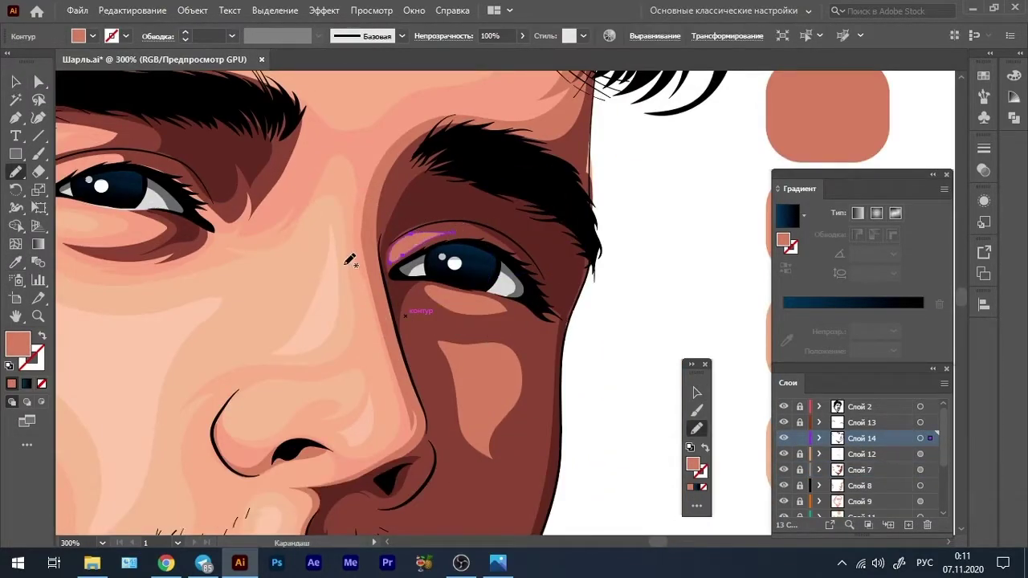
pyautogui.scroll(-3, 121, 249)
pyautogui.scroll(3, 192, 257)
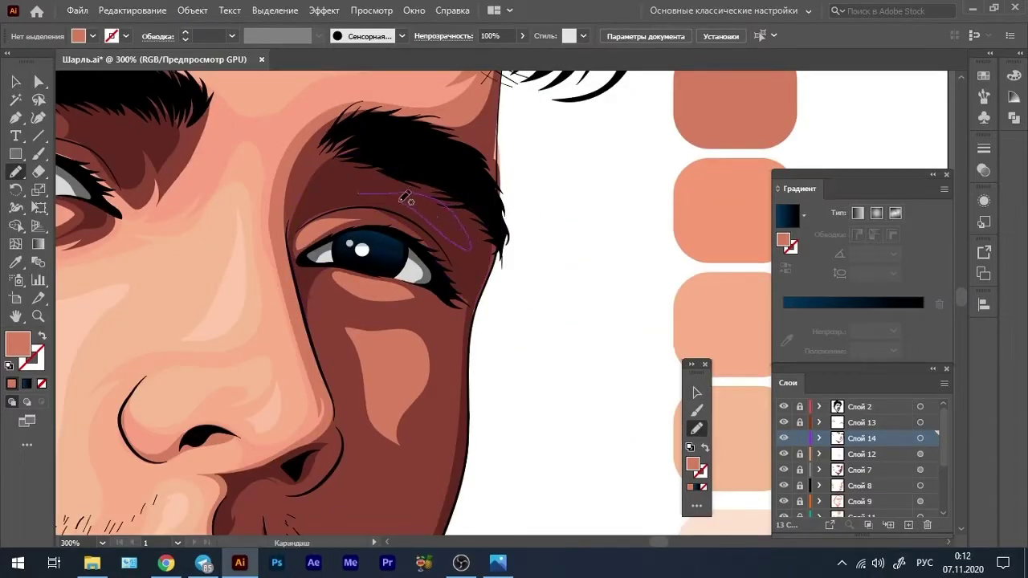
pyautogui.moveTo(406, 197); pyautogui.dragTo(449, 233)
pyautogui.press('v')
pyautogui.scroll(-3, 401, 306)
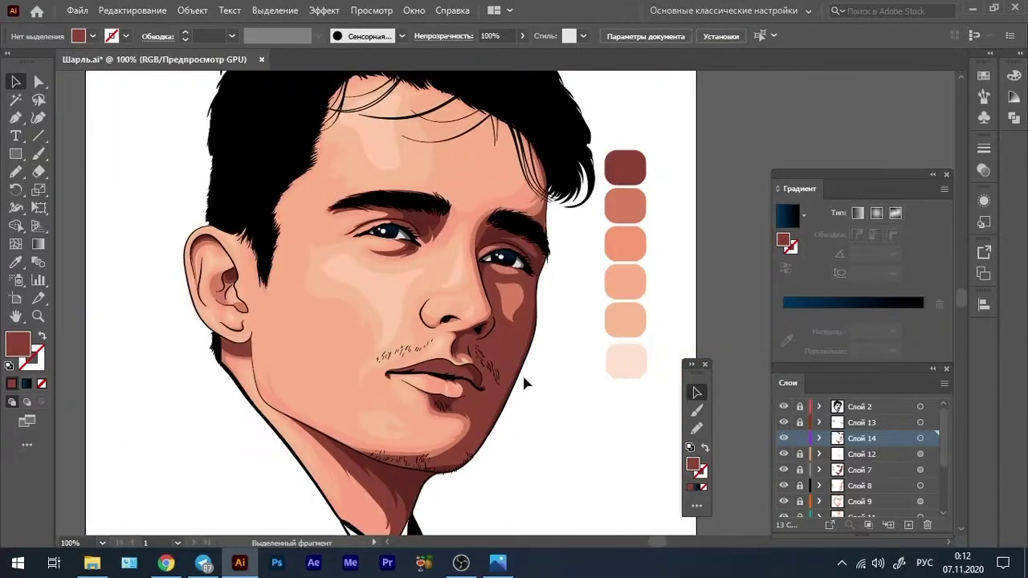
pyautogui.scroll(1, 454, 321)
pyautogui.scroll(2, 454, 321)
pyautogui.scroll(2, 454, 321)
# Draw a shading shape inside the nostril and review the face shading
pyautogui.press('n')
pyautogui.moveTo(359, 328); pyautogui.dragTo(417, 310)
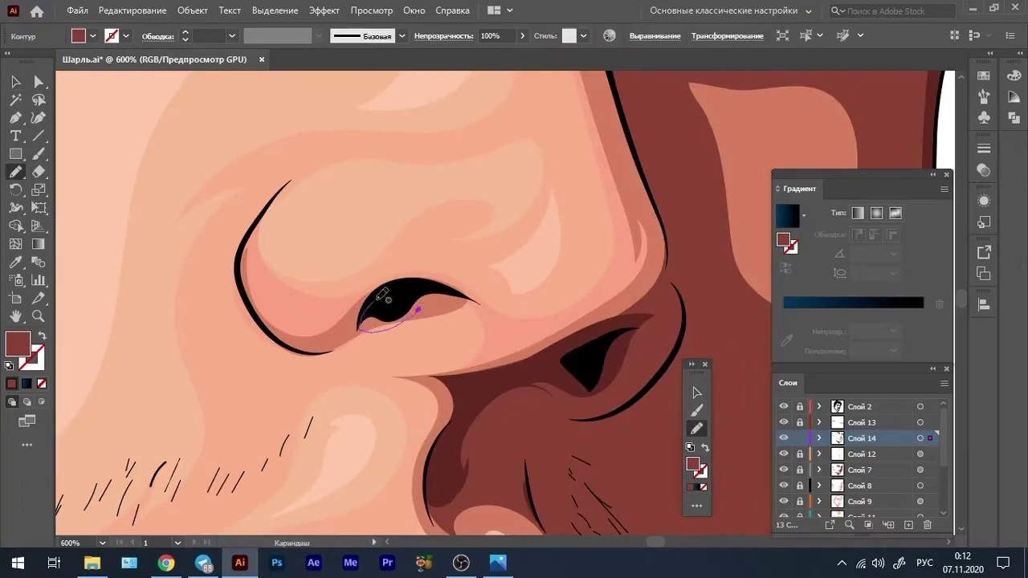
pyautogui.press('v')
pyautogui.scroll(-5, 167, 201)
pyautogui.scroll(2, 356, 264)
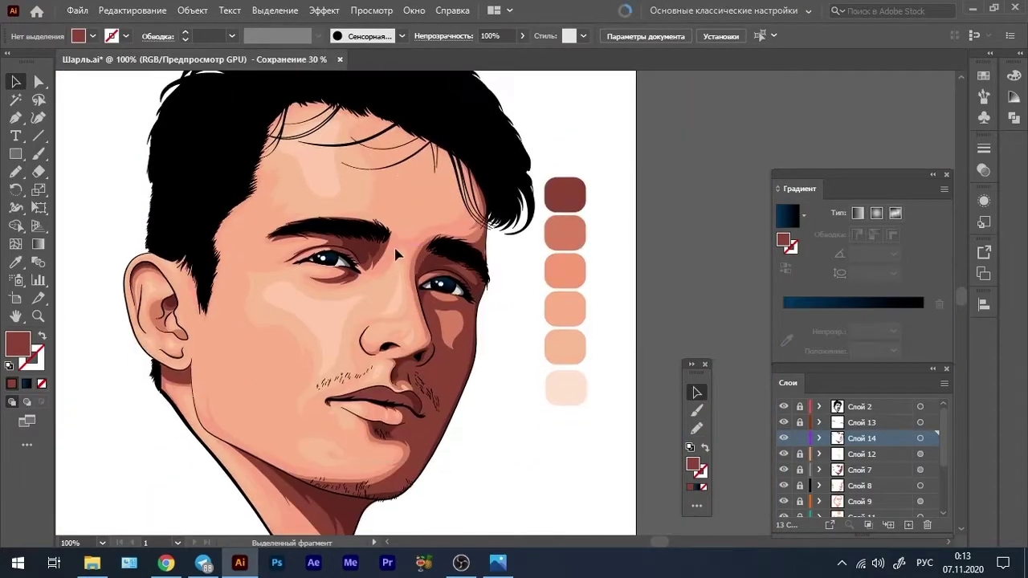
pyautogui.scroll(-1, 405, 281)
pyautogui.scroll(-1, 471, 271)
pyautogui.scroll(2, 426, 273)
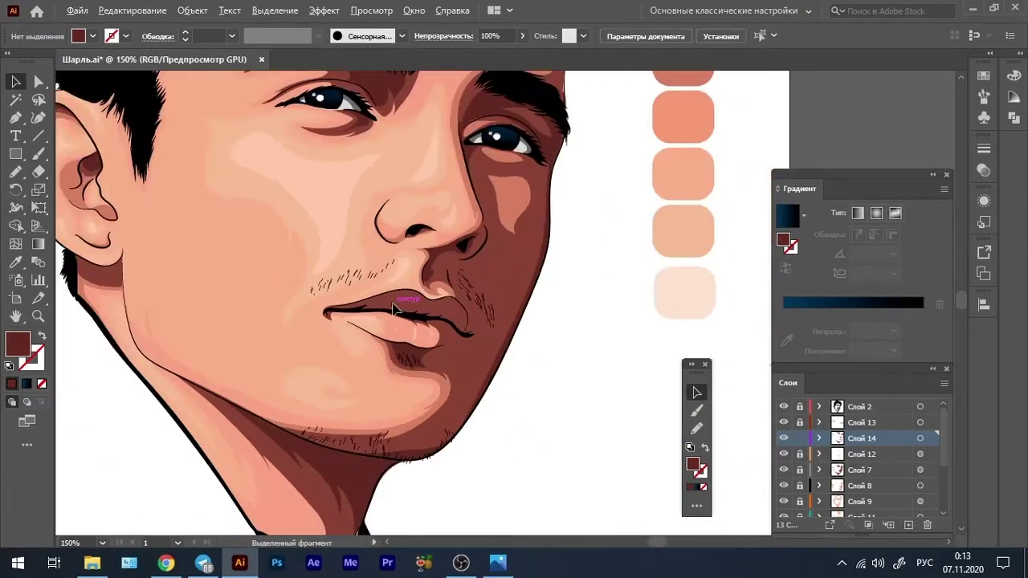
pyautogui.scroll(2, 384, 281)
pyautogui.scroll(-1, 386, 281)
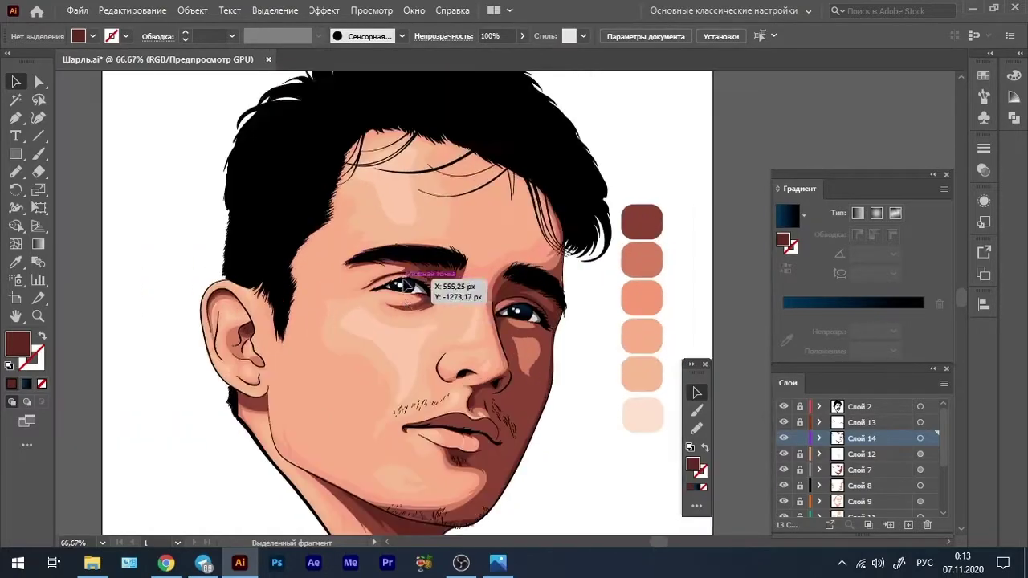
pyautogui.scroll(-1, 401, 281)
pyautogui.scroll(3, 560, 249)
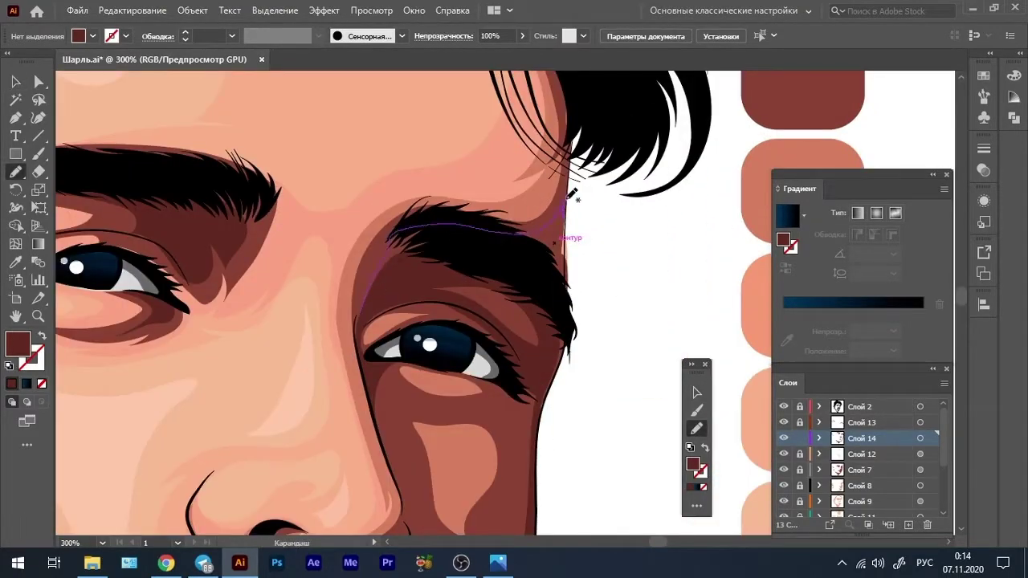
pyautogui.scroll(-3, 562, 219)
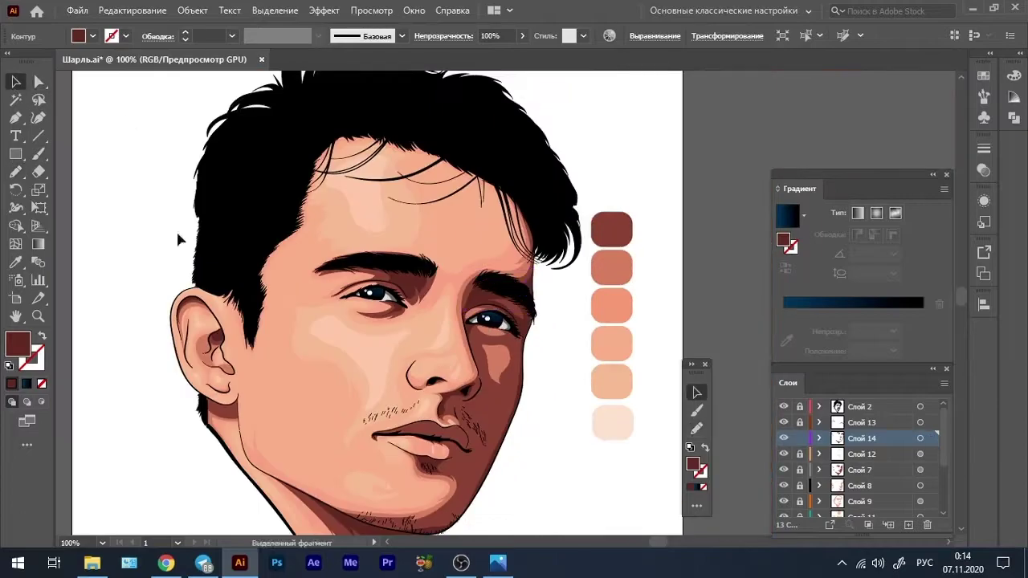
pyautogui.scroll(1, 218, 252)
pyautogui.scroll(1, 458, 353)
pyautogui.press('v')
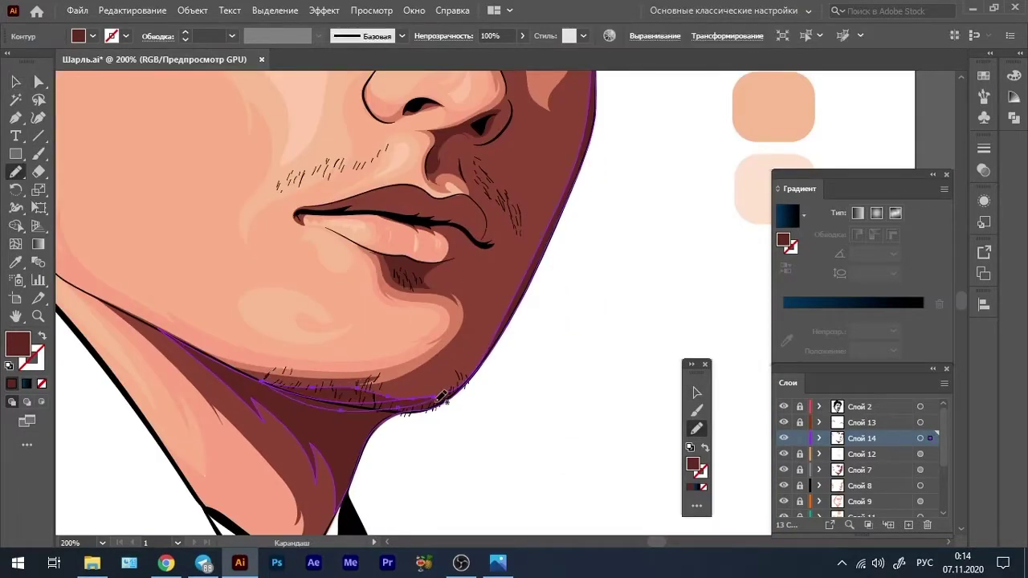
pyautogui.scroll(-3, 276, 287)
pyautogui.scroll(1, 275, 290)
pyautogui.scroll(-1, 276, 287)
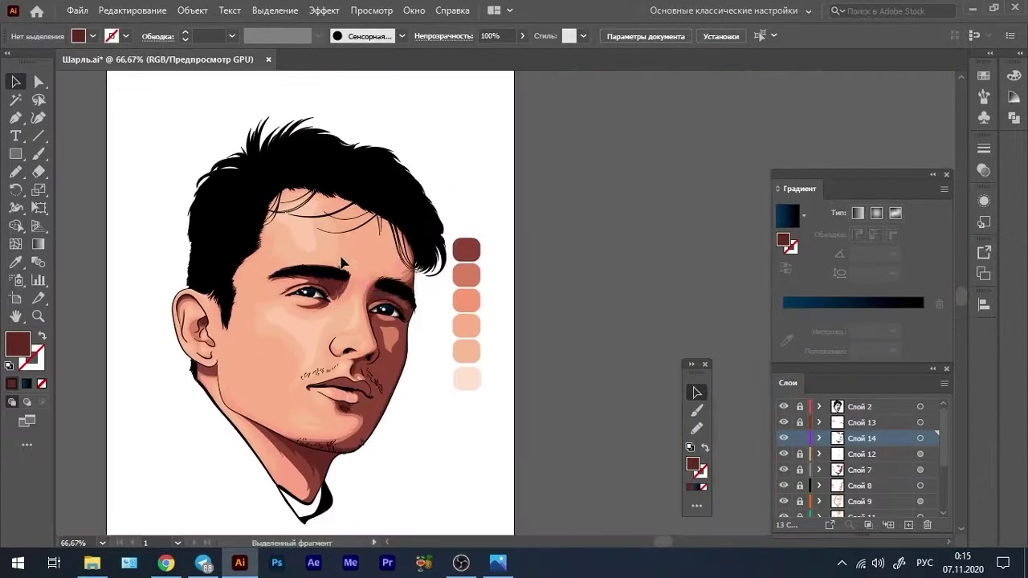
pyautogui.scroll(4, 358, 331)
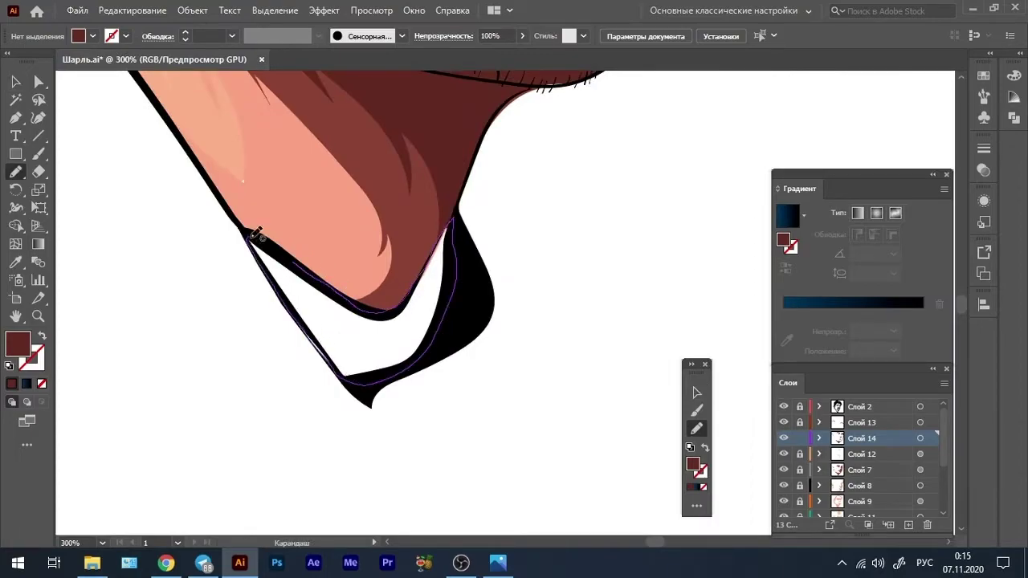
# Set the neck shape's fill colour in the Color Picker and deselect it
pyautogui.doubleClick(18, 344)
pyautogui.click(608, 280)
pyautogui.press('v')
pyautogui.scroll(-2, 223, 164)
pyautogui.scroll(-1, 413, 383)
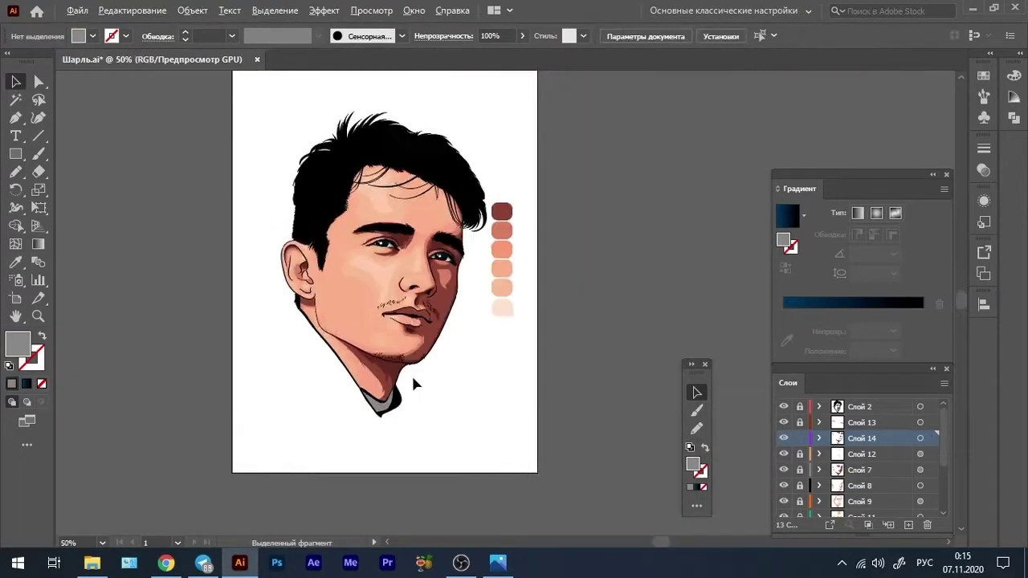
pyautogui.scroll(1, 412, 377)
pyautogui.scroll(4, 433, 289)
pyautogui.scroll(1, 450, 293)
# Redraw the iris gradient vertically so both eyes shade from dark navy into blue
pyautogui.click(458, 294)
pyautogui.press('g')
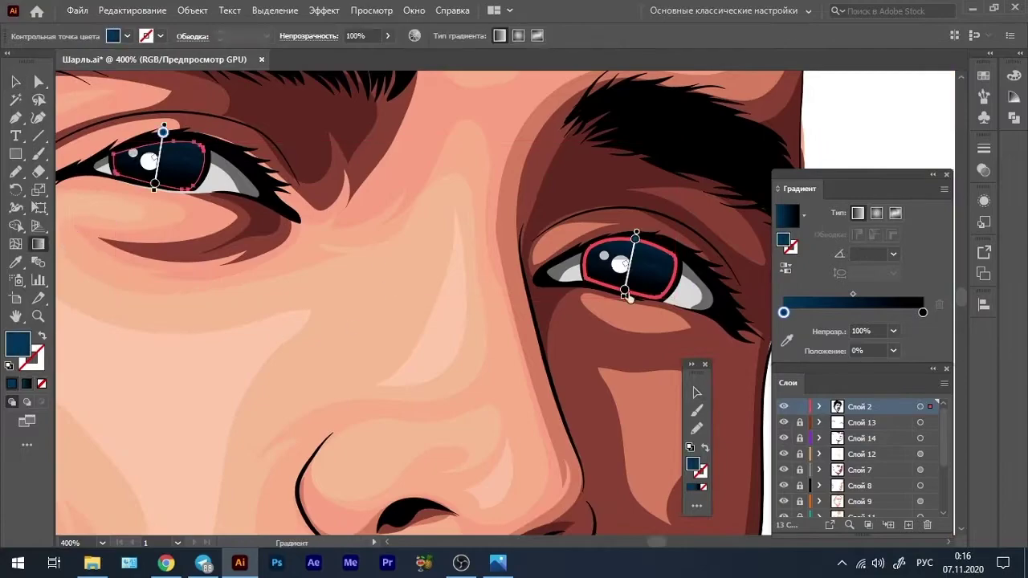
pyautogui.moveTo(624, 297)
pyautogui.mouseDown()
pyautogui.moveTo(680, 202)
pyautogui.moveTo(637, 241)
pyautogui.mouseUp()
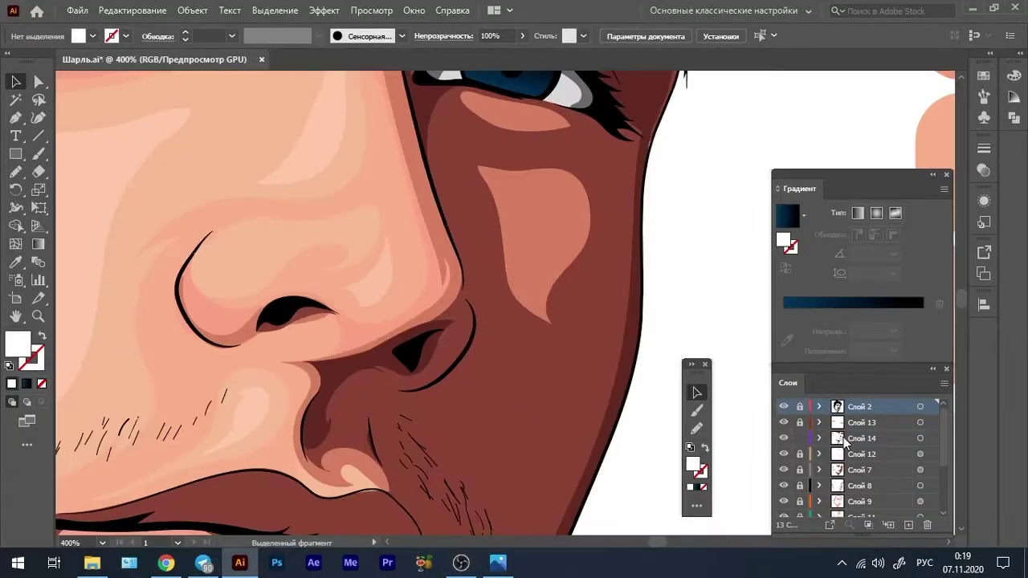
pyautogui.click(845, 441)
pyautogui.press('n')
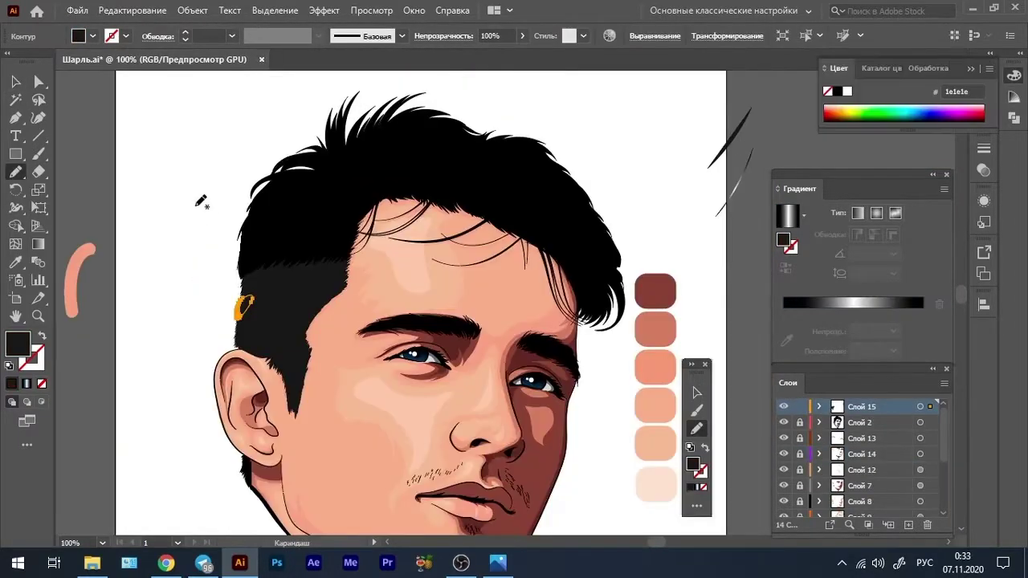
# Set the Pencil to black fill with no stroke and draw a crescent strand in the hair
pyautogui.scroll(3, 378, 218)
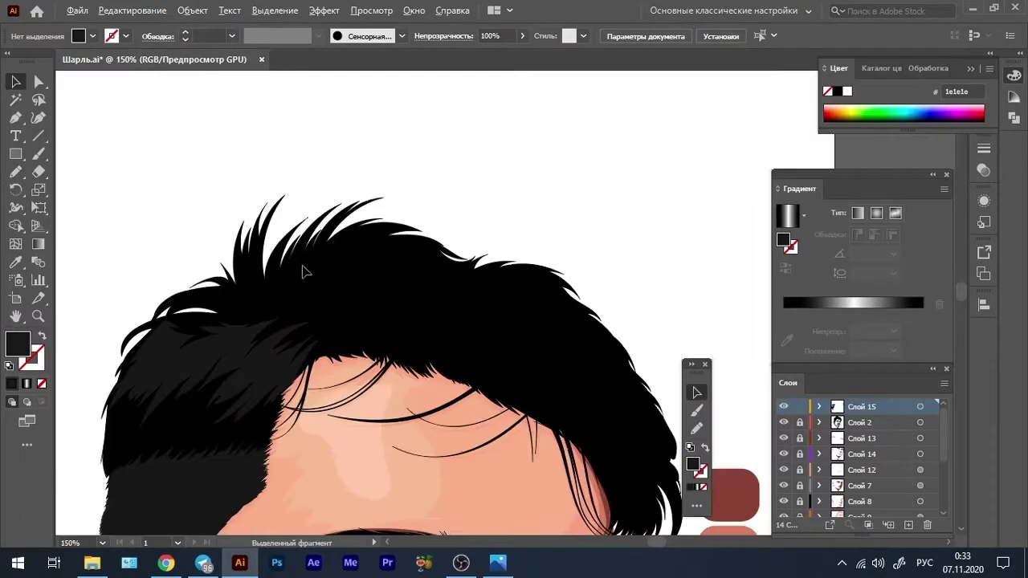
pyautogui.hotkey('shift', 'x')
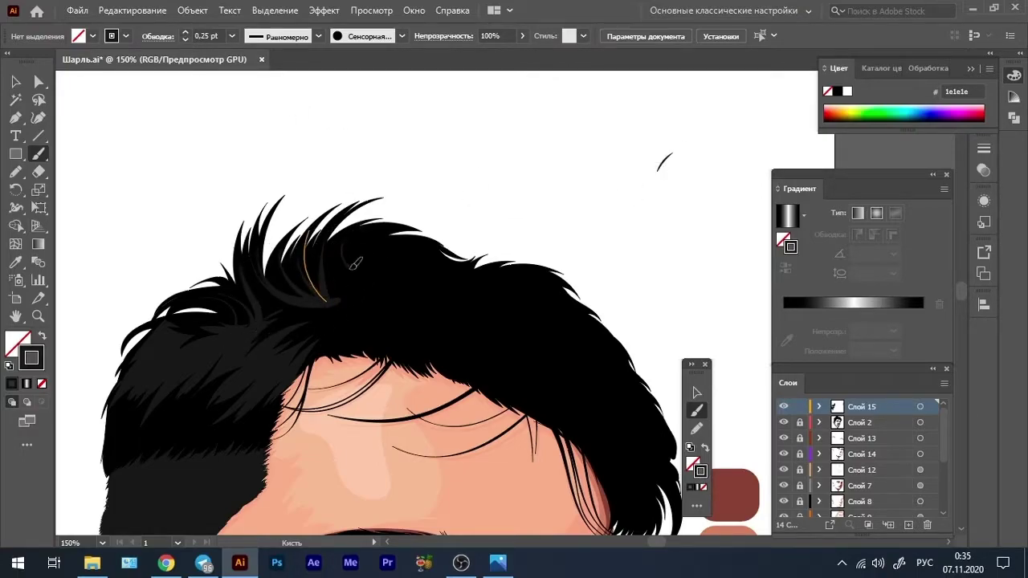
pyautogui.scroll(-2, 449, 249)
pyautogui.hscroll(2, 450, 249)
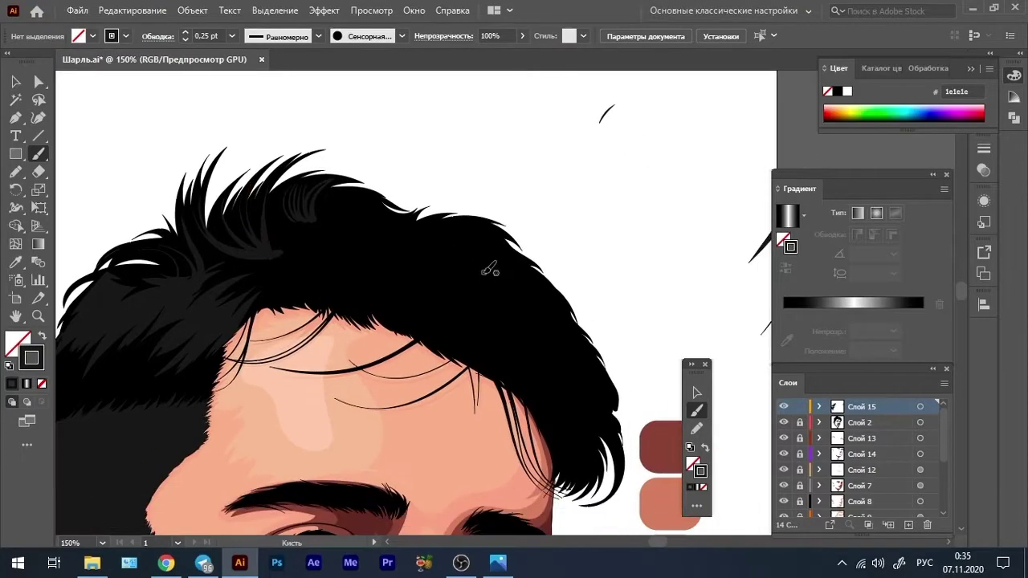
pyautogui.press('n')
pyautogui.hotkey('shift', 'x')
pyautogui.moveTo(300, 227); pyautogui.dragTo(404, 190)
# Draw jagged black strand shapes across the top and right side of the hair
pyautogui.hscroll(1, 419, 335)
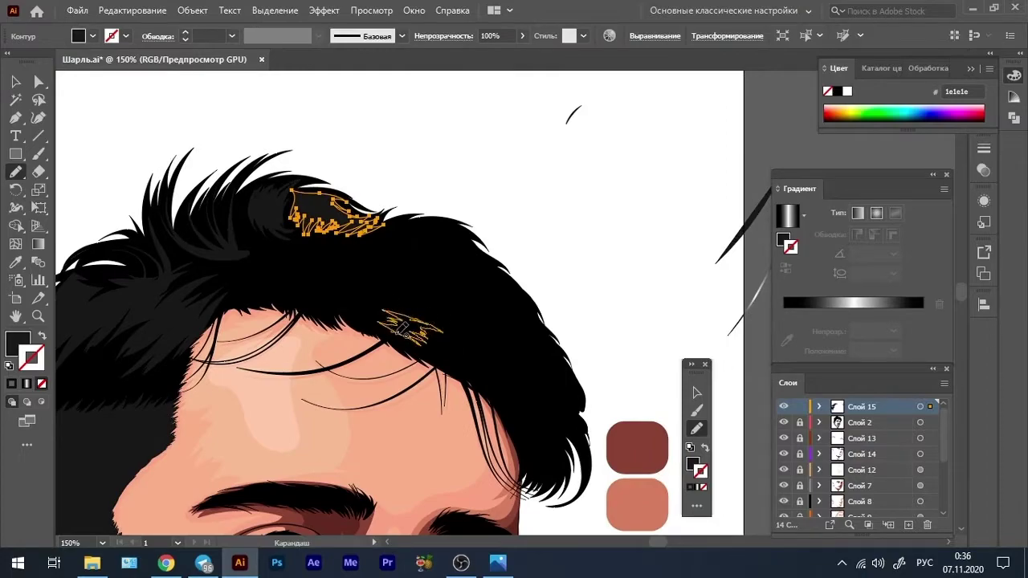
pyautogui.moveTo(404, 328); pyautogui.dragTo(442, 329)
pyautogui.moveTo(416, 303); pyautogui.dragTo(473, 307)
pyautogui.moveTo(409, 269); pyautogui.dragTo(404, 273)
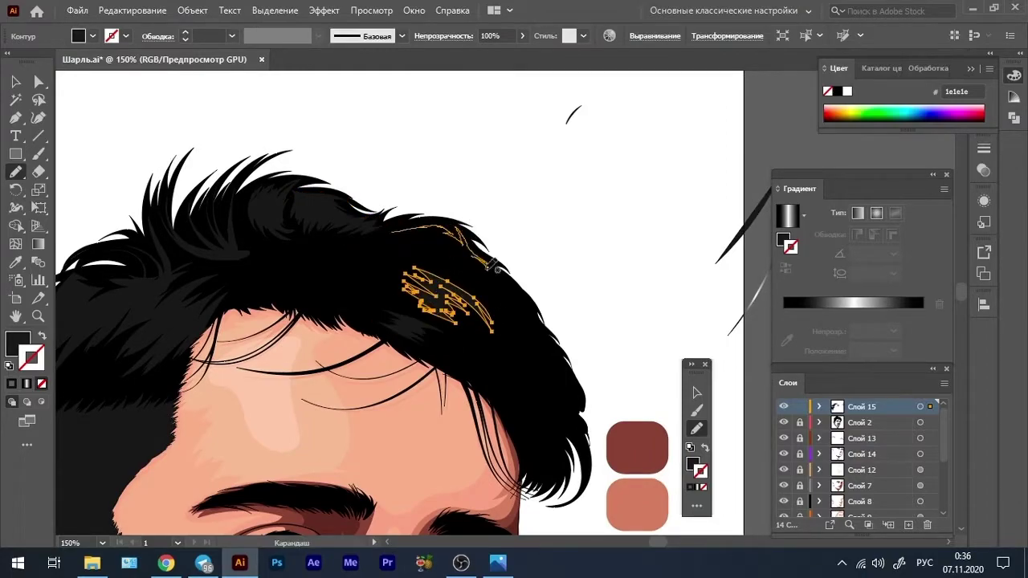
pyautogui.moveTo(399, 229); pyautogui.dragTo(395, 232)
pyautogui.moveTo(553, 347); pyautogui.dragTo(554, 357)
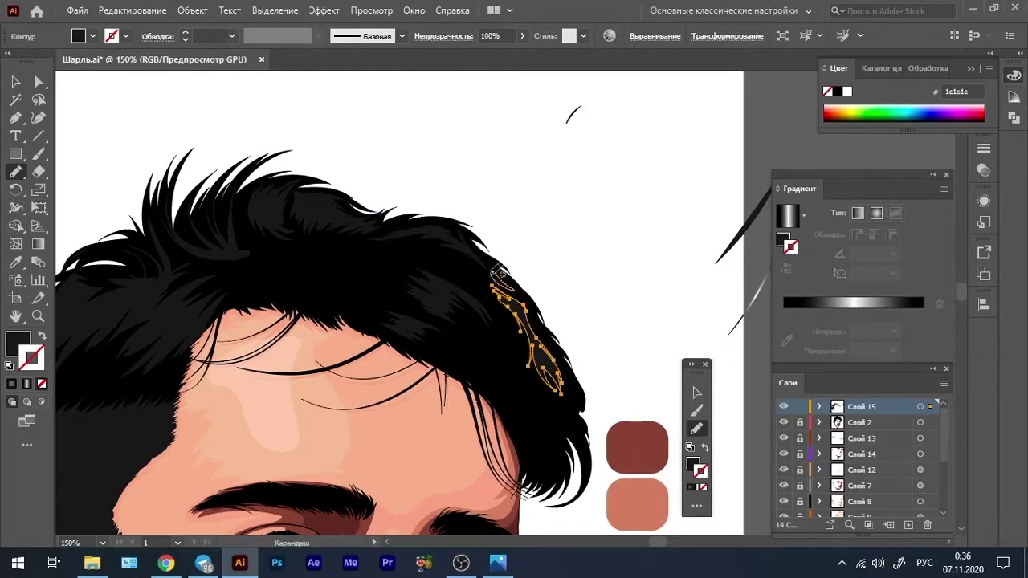
pyautogui.moveTo(562, 422); pyautogui.dragTo(537, 374)
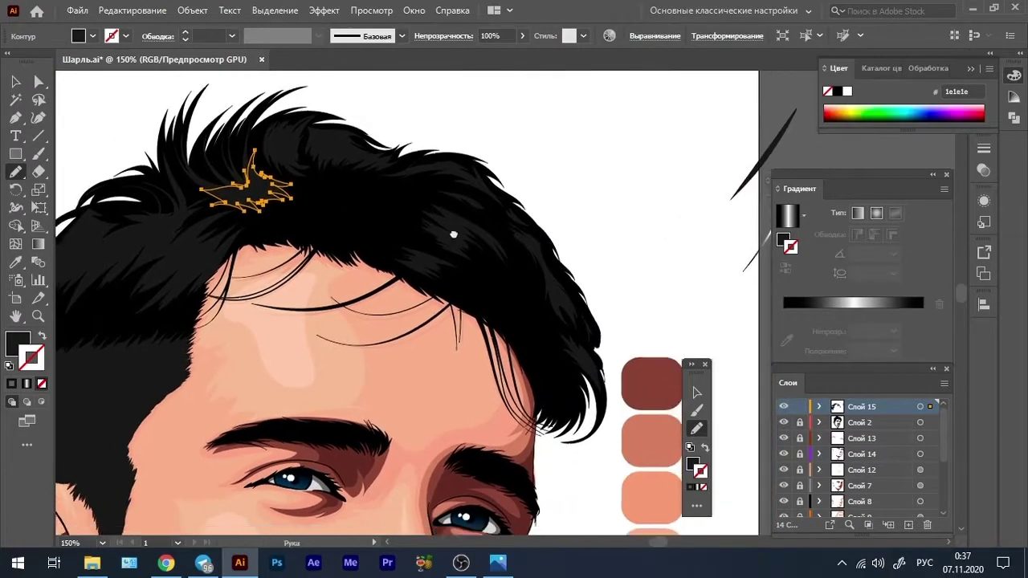
# Add two more black strand shapes on the hair above the ear
pyautogui.scroll(-2, 470, 279)
pyautogui.scroll(-3, 183, 356)
pyautogui.scroll(4, 184, 356)
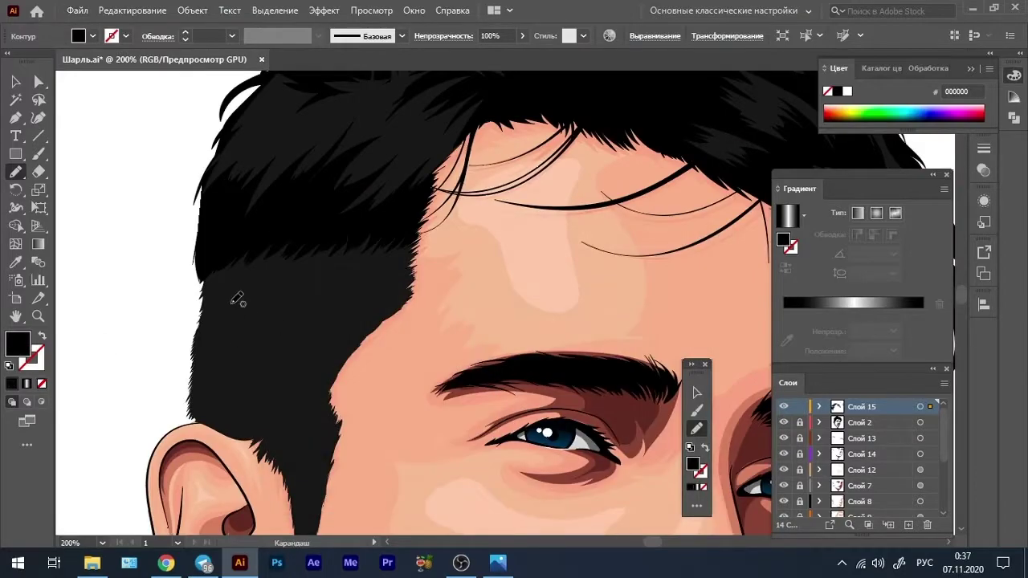
pyautogui.scroll(-1, 238, 298)
pyautogui.moveTo(277, 241); pyautogui.dragTo(277, 299)
pyautogui.moveTo(337, 240); pyautogui.dragTo(312, 268)
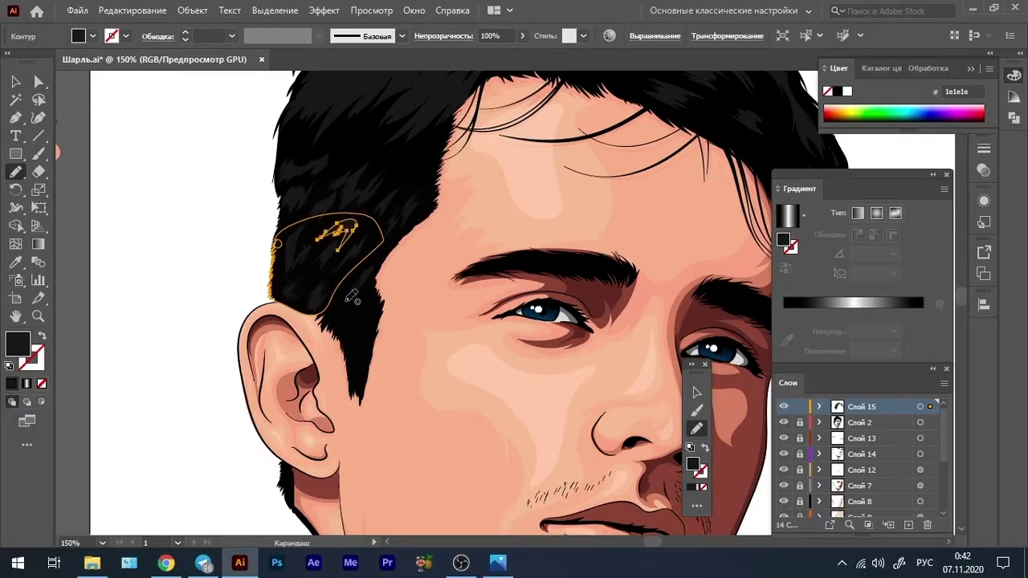
pyautogui.scroll(-3, 202, 270)
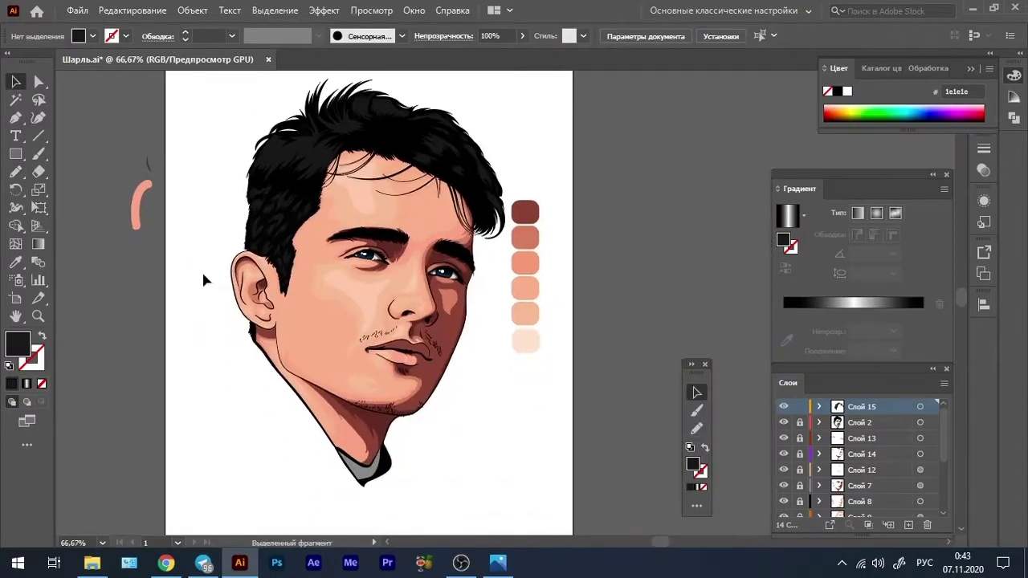
pyautogui.scroll(4, 202, 270)
# Draw zigzag #595959 grey highlights across the upper hair and crown
pyautogui.moveTo(261, 230); pyautogui.dragTo(404, 175)
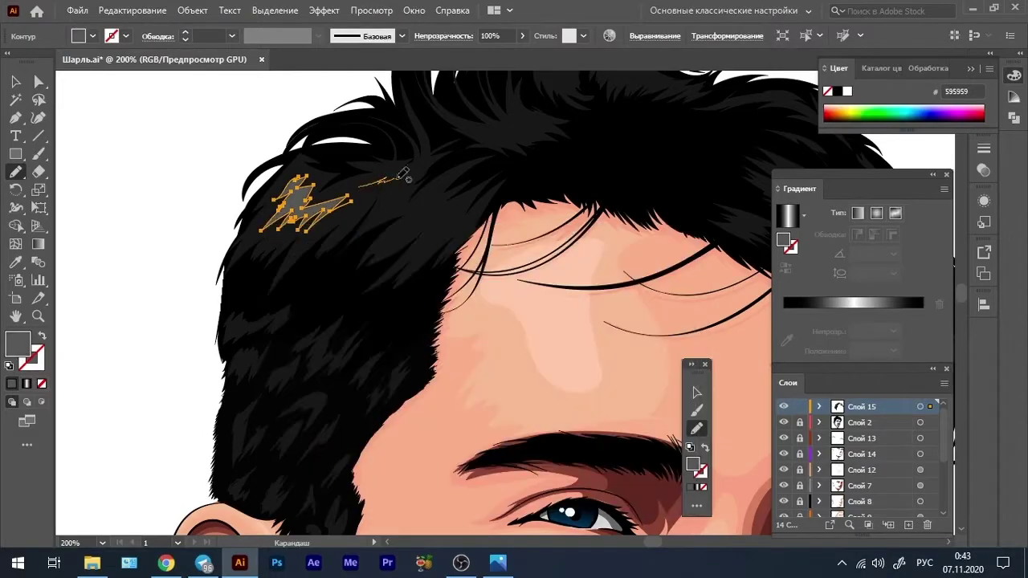
pyautogui.moveTo(444, 233); pyautogui.dragTo(455, 233)
pyautogui.scroll(3, 454, 232)
pyautogui.moveTo(406, 201)
pyautogui.mouseDown()
pyautogui.moveTo(482, 193)
pyautogui.moveTo(429, 171)
pyautogui.mouseUp()
pyautogui.scroll(2, 482, 193)
pyautogui.hscroll(3, 512, 183)
pyautogui.moveTo(490, 199); pyautogui.dragTo(554, 211)
# Add #595959 grey highlight shapes on the right-side curls of the hair
pyautogui.hscroll(1, 555, 211)
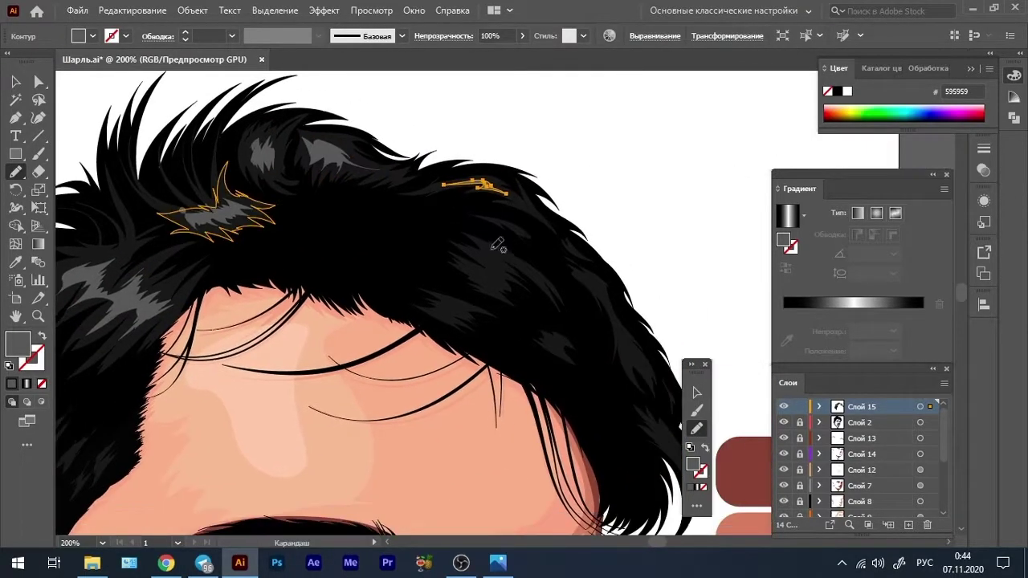
pyautogui.scroll(-3, 599, 274)
pyautogui.hscroll(2, 557, 241)
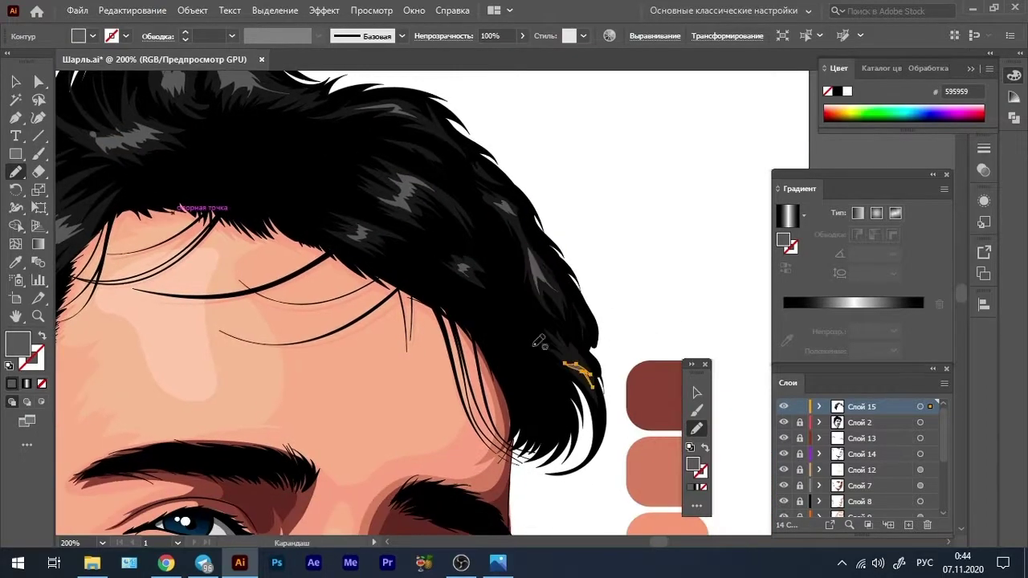
pyautogui.scroll(5, 551, 345)
pyautogui.hscroll(-3, 287, 229)
pyautogui.moveTo(245, 326); pyautogui.dragTo(305, 283)
pyautogui.scroll(-3, 306, 283)
pyautogui.moveTo(261, 368); pyautogui.dragTo(255, 345)
pyautogui.scroll(-2, 313, 402)
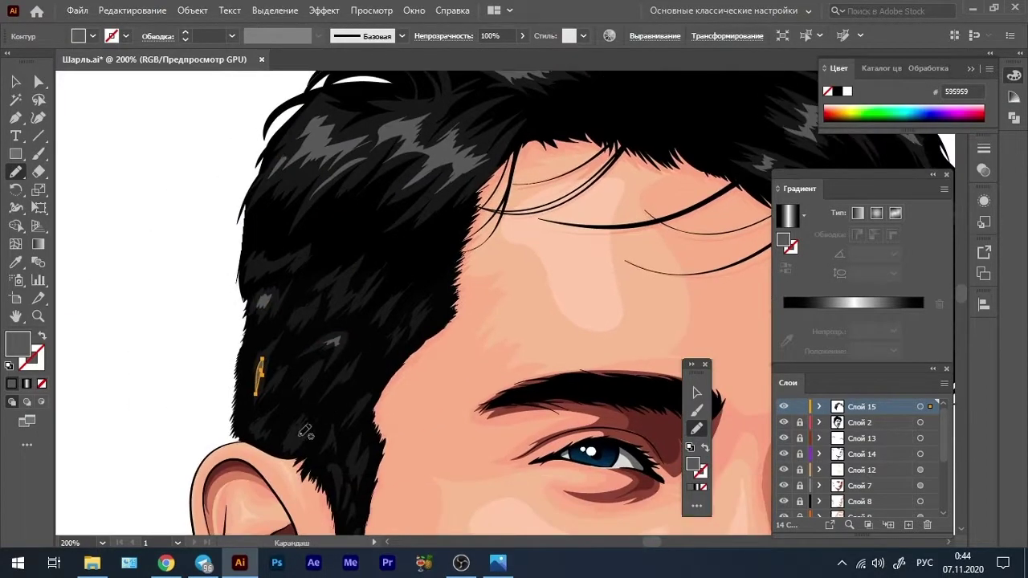
pyautogui.scroll(-3, 389, 311)
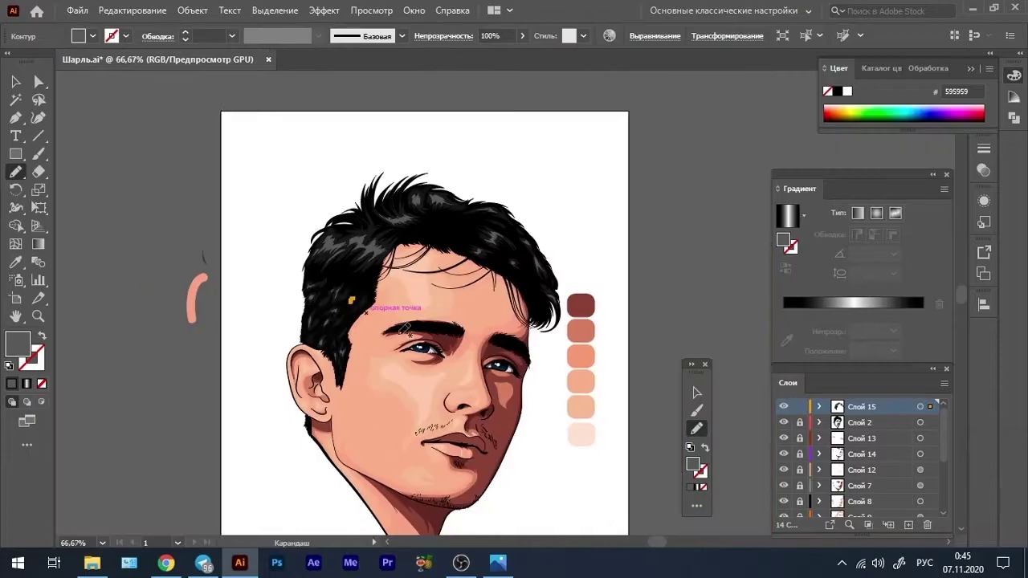
pyautogui.scroll(-2, 273, 233)
# Reveal all hidden objects, including the coloured trace, with Object > Show All
pyautogui.press('v')
pyautogui.scroll(1, 273, 241)
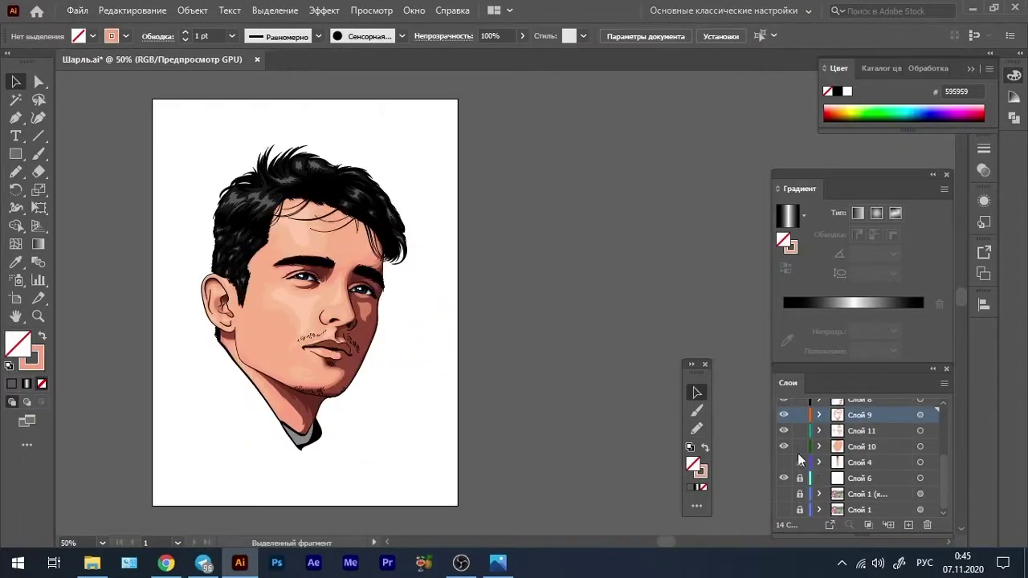
pyautogui.scroll(-3, 69, 281)
pyautogui.click(192, 10)
pyautogui.click(276, 326)
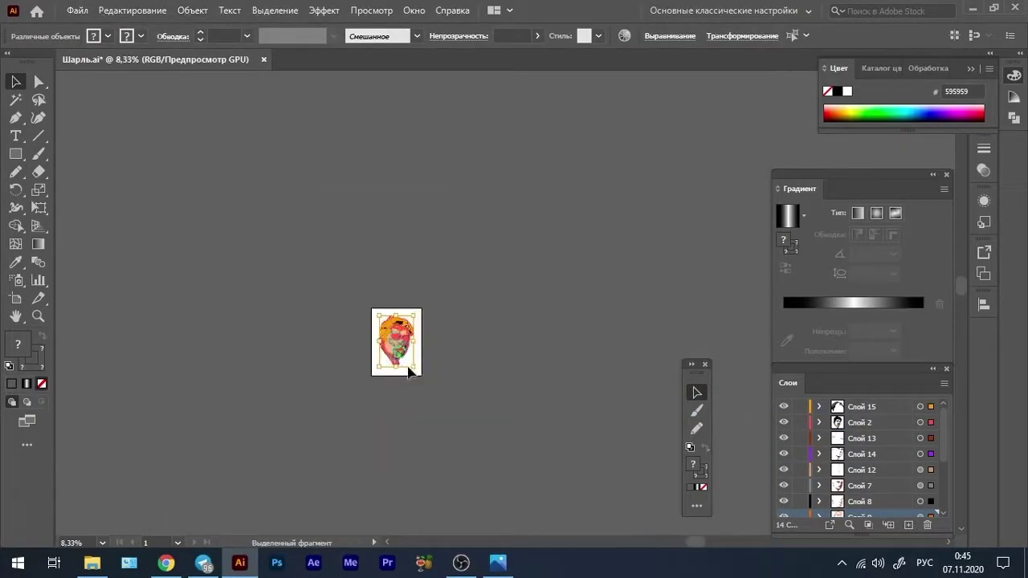
# Widen the artboard to 3500 px, centre the face on it, and target layer Слой 6
pyautogui.hotkey('shift', 'o')
pyautogui.moveTo(423, 195); pyautogui.dragTo(615, 446)
pyautogui.write('3500')
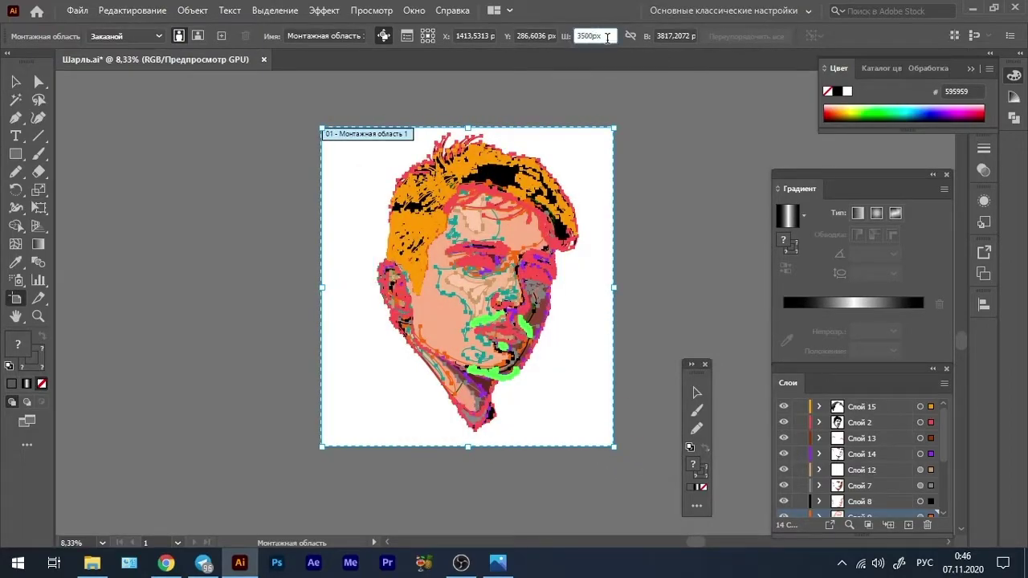
pyautogui.press('Return')
pyautogui.press('v')
pyautogui.moveTo(574, 369); pyautogui.dragTo(452, 298)
pyautogui.scroll(2, 546, 332)
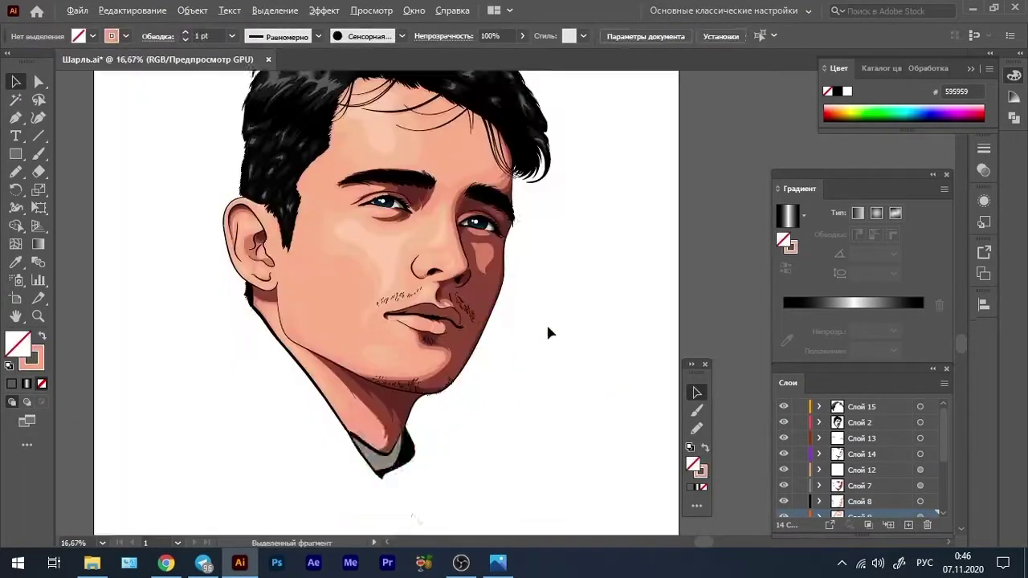
pyautogui.scroll(-2, 548, 333)
pyautogui.scroll(-3, 859, 457)
pyautogui.click(860, 478)
# Draw an artboard-sized rectangle with a radial gradient fill and no stroke
pyautogui.moveTo(312, 195); pyautogui.dragTo(603, 487)
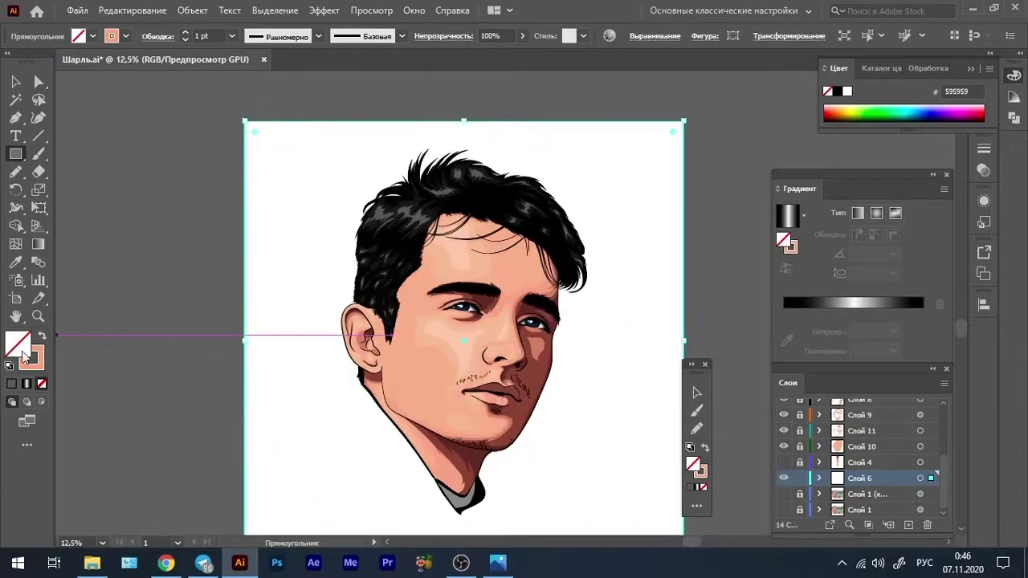
pyautogui.click(41, 335)
pyautogui.click(788, 216)
pyautogui.doubleClick(791, 341)
pyautogui.click(42, 336)
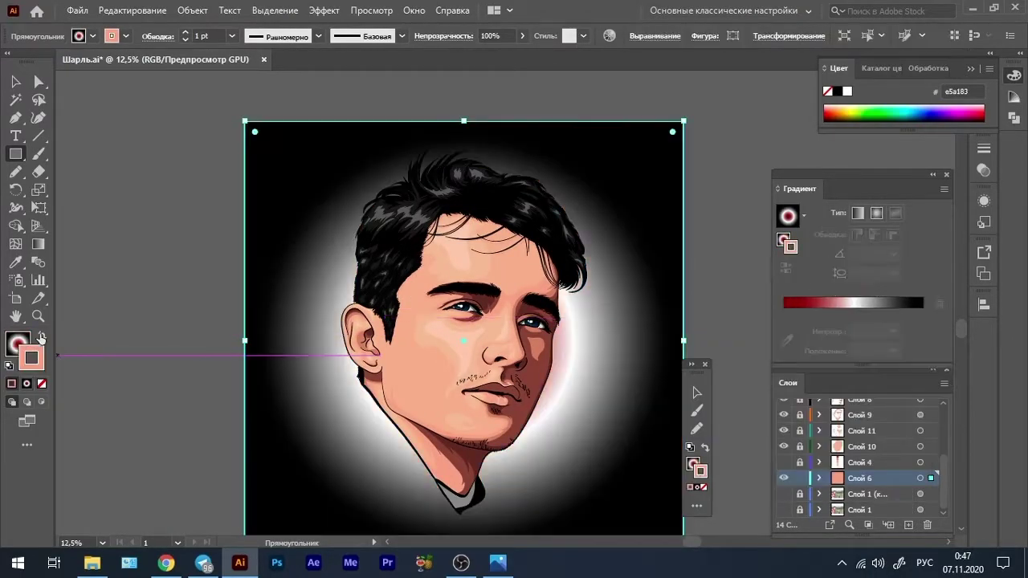
pyautogui.doubleClick(854, 331)
pyautogui.click(757, 394)
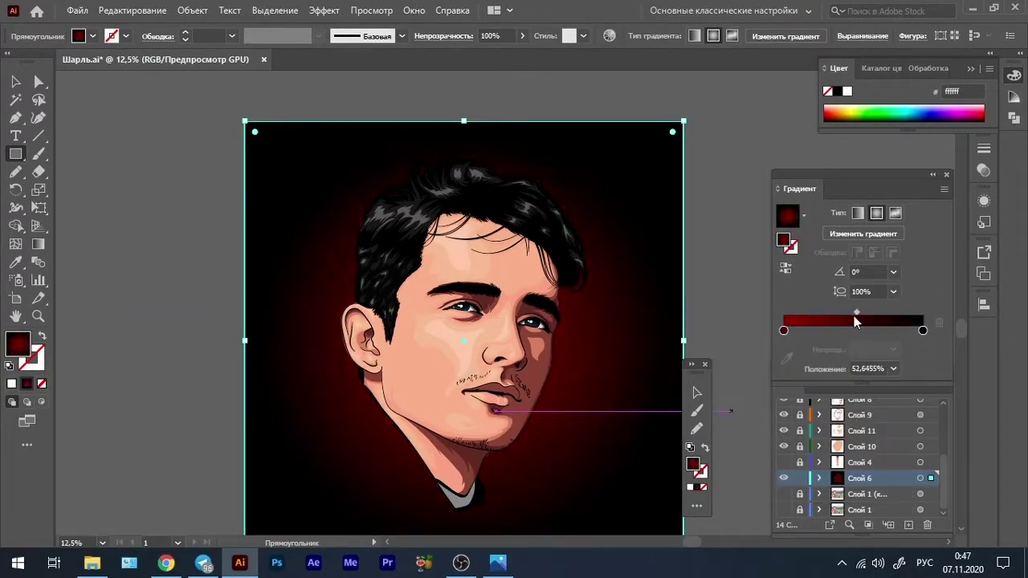
pyautogui.hotkey('ctrl', '-')
# Set the gradient's centre colour to bright red #c70000 and review the portrait
pyautogui.doubleClick(783, 330)
pyautogui.moveTo(811, 367); pyautogui.dragTo(841, 370)
pyautogui.press('Escape')
pyautogui.press('v')
pyautogui.click(297, 288)
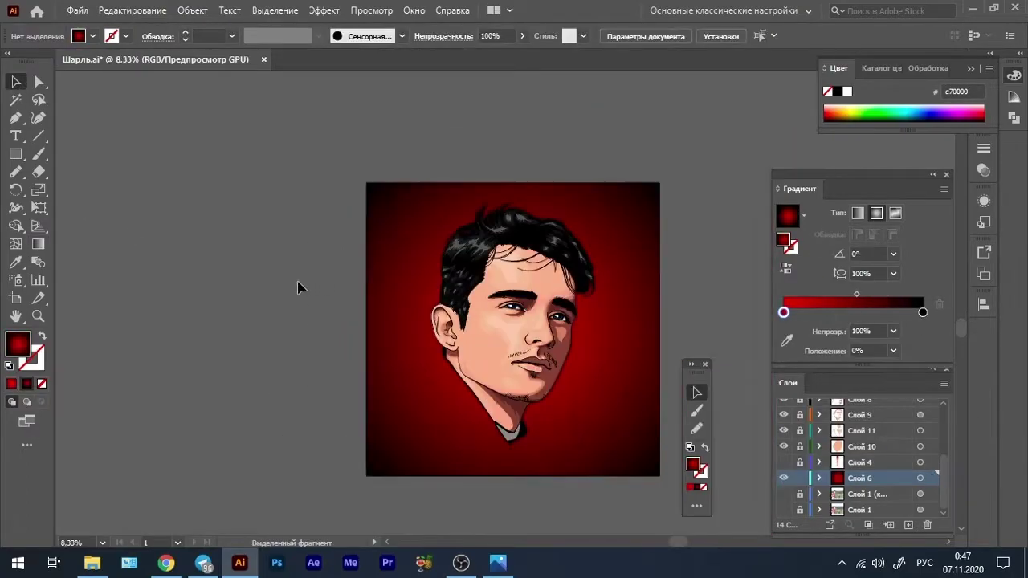
pyautogui.click(514, 353)
pyautogui.hotkey('ctrl', '+')
pyautogui.hotkey('ctrl', '+')
pyautogui.hotkey('ctrl', '+')
pyautogui.hotkey('ctrl', '+')
pyautogui.hotkey('ctrl', '+')
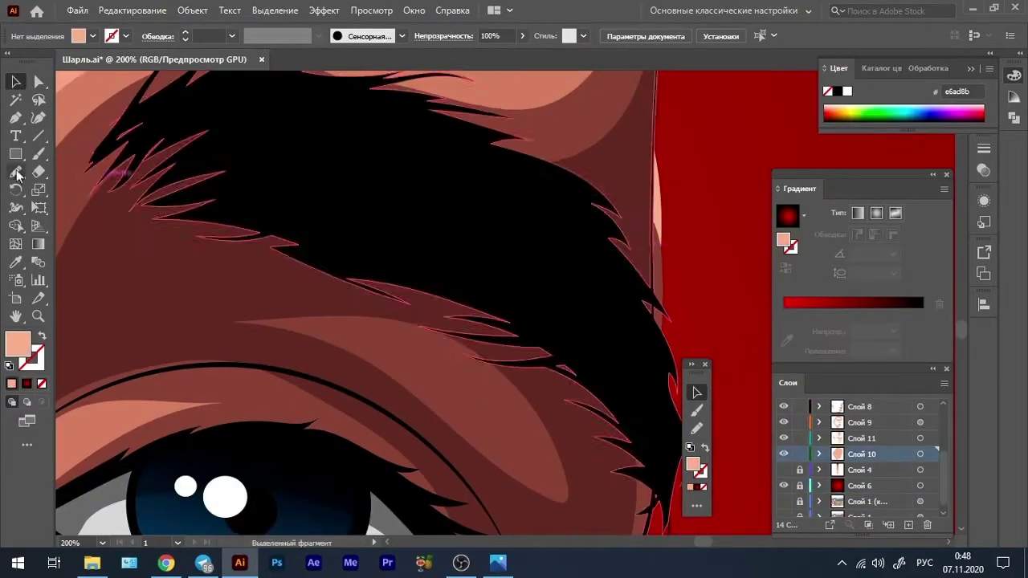
pyautogui.hotkey('ctrl', '-')
pyautogui.hotkey('ctrl', '-')
pyautogui.hotkey('ctrl', '-')
pyautogui.hotkey('ctrl', '-')
pyautogui.hotkey('ctrl', '-')
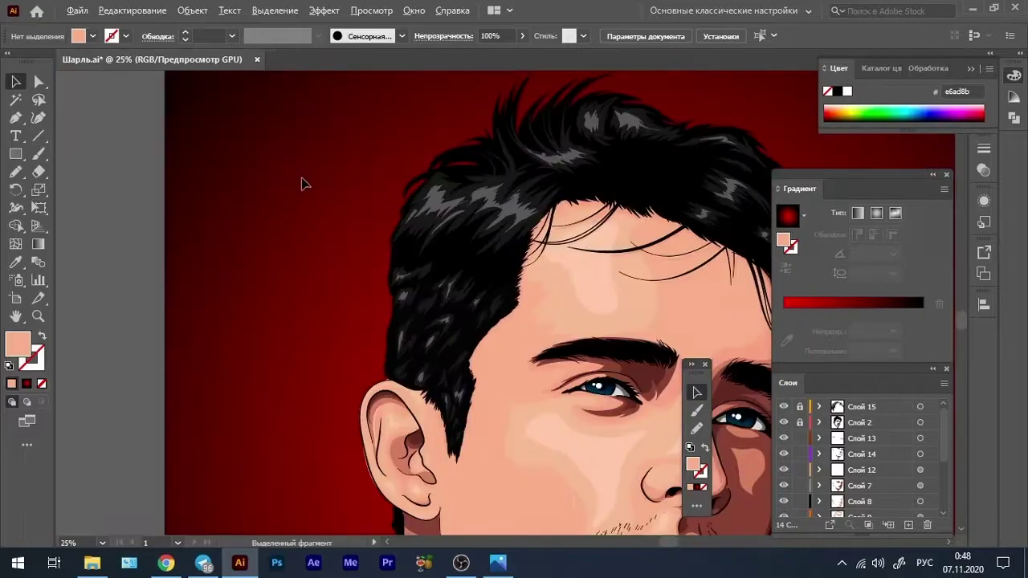